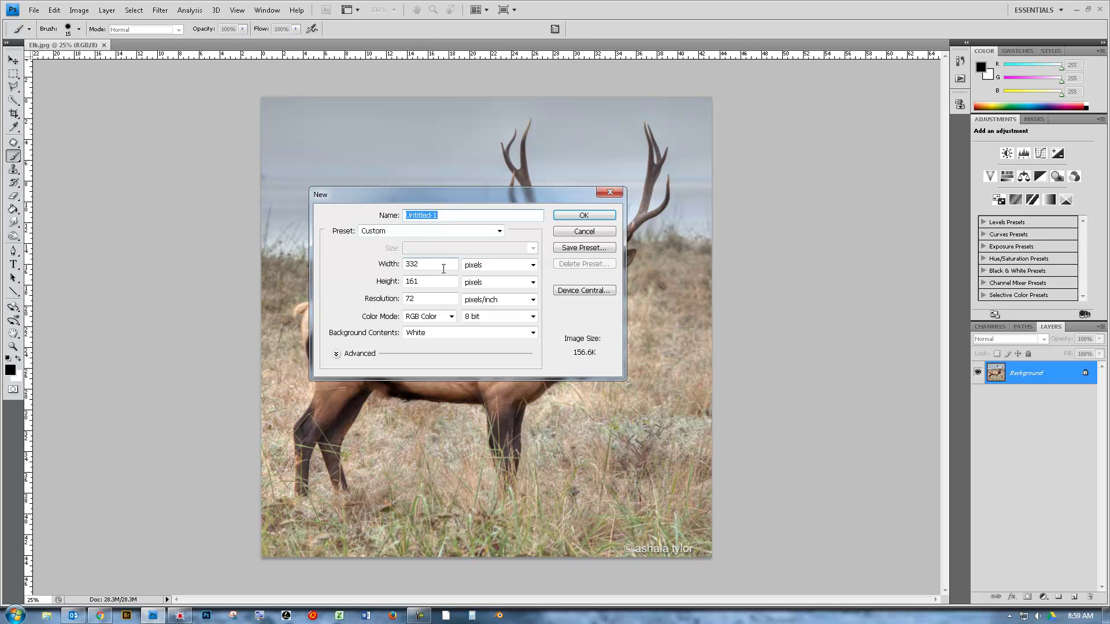
- Create a new blank document 12 by 12 inches at 72 pixels/inch, RGB Color, with a white background
type("12")
key("Tab")
key("Down")
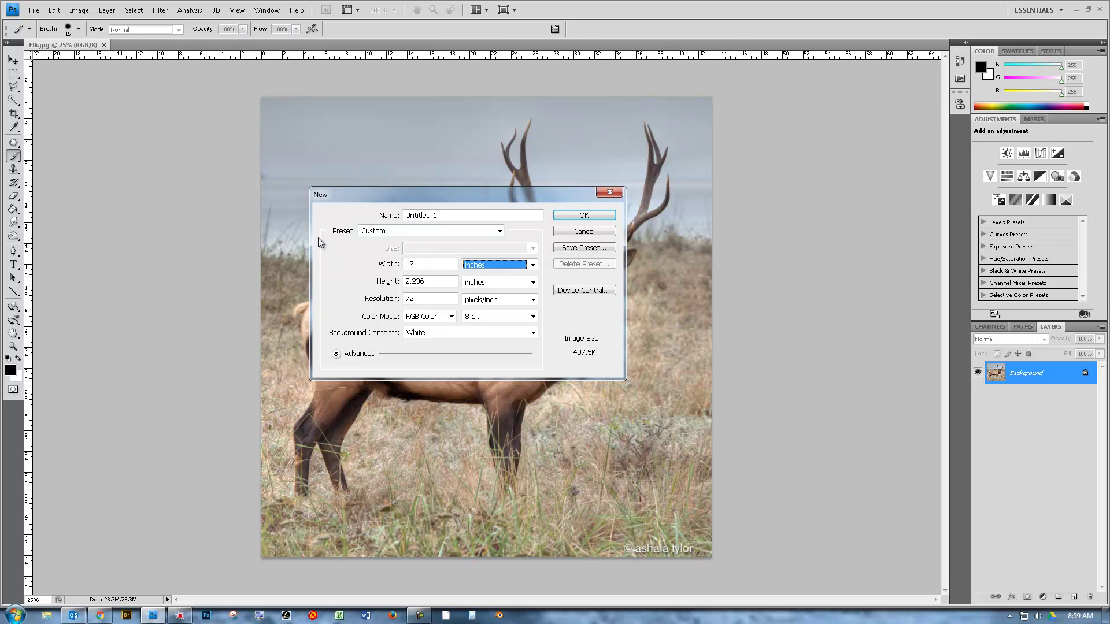
key("Tab")
type("12")
key("Tab")
key("Tab")
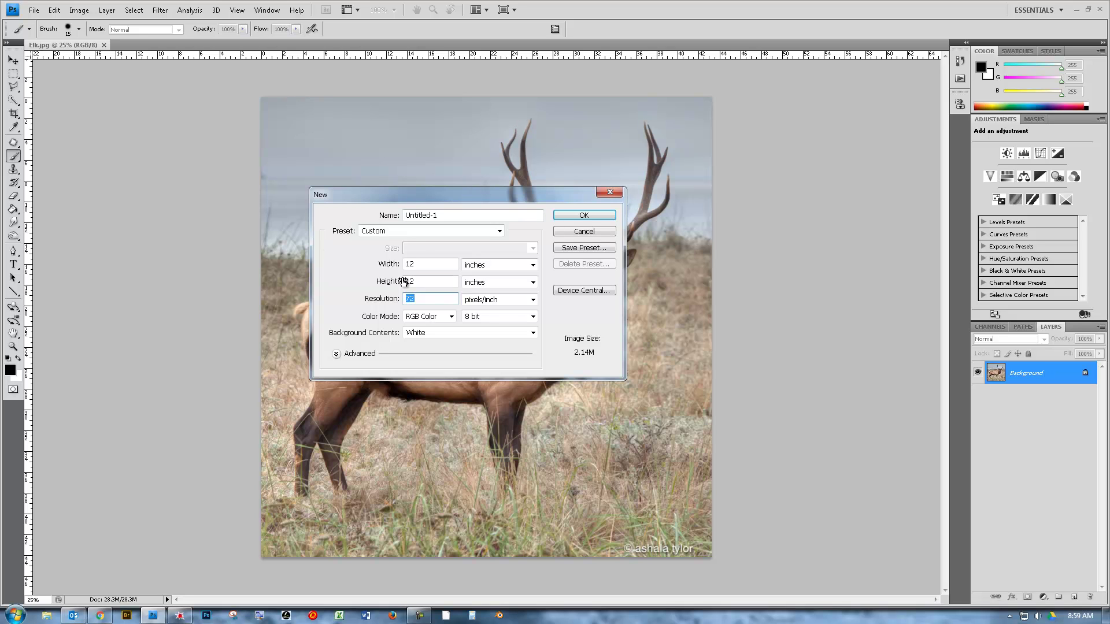
left_click(480, 266)
left_click(487, 284)
left_click(597, 216)
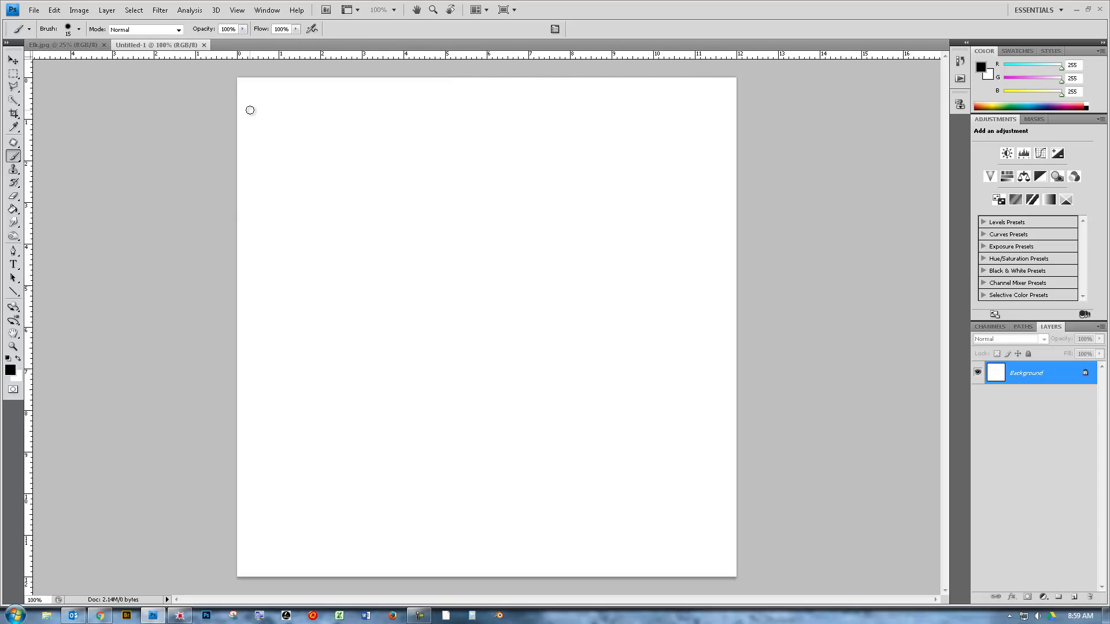
- In Elk.jpg, set up the Crop tool for 3 in by 3 in at 72 pixels/inch
left_click(47, 42)
left_click(185, 45)
left_click(40, 47)
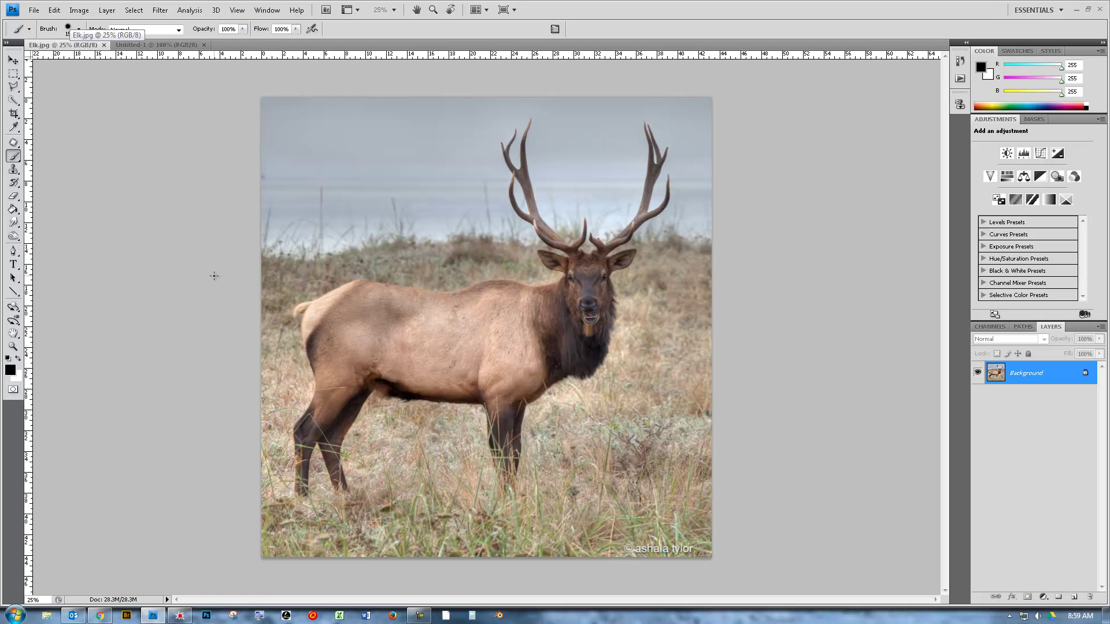
left_click(14, 115)
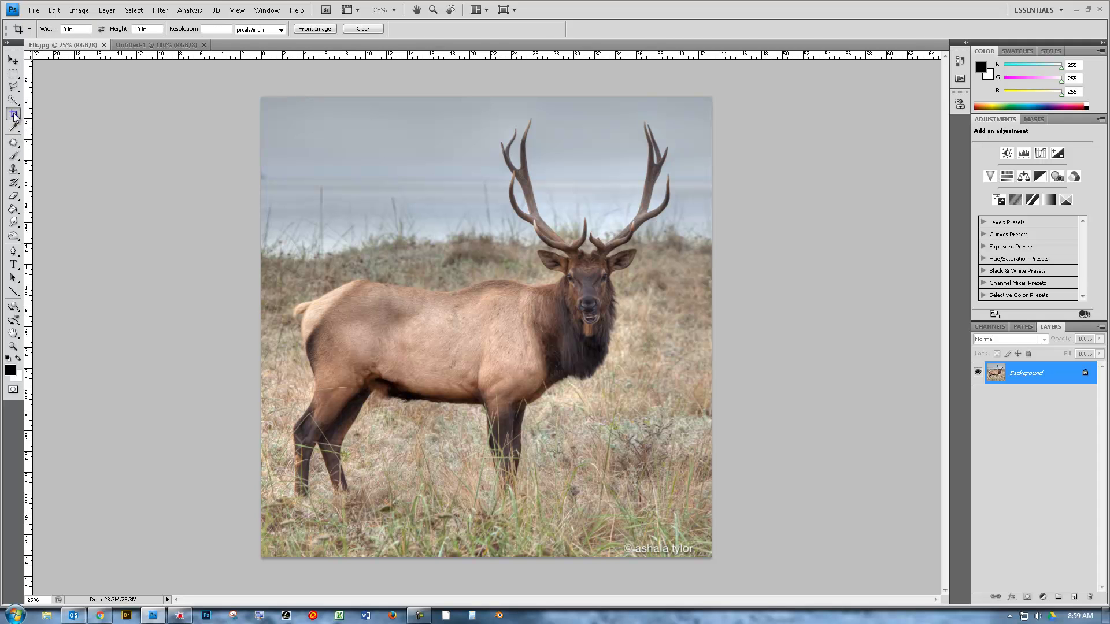
left_click(68, 29)
key("Tab")
key("Tab")
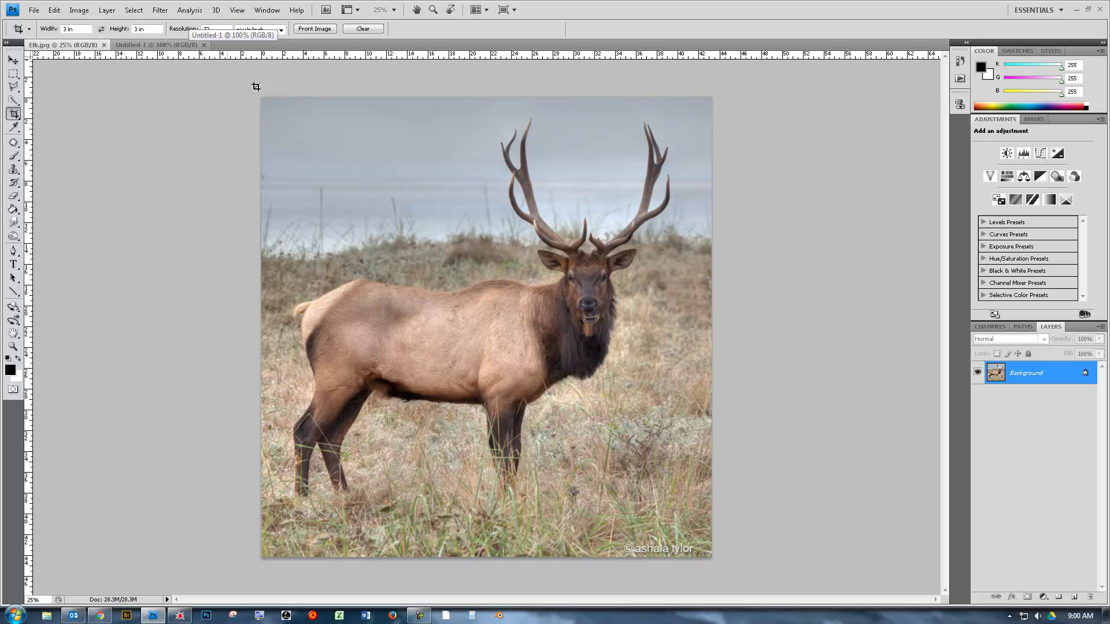
- Try cropping the elk photo with the square crop frame shifted past the photo's right edge
left_click_drag(246, 82, 665, 527)
left_click_drag(517, 283, 528, 290)
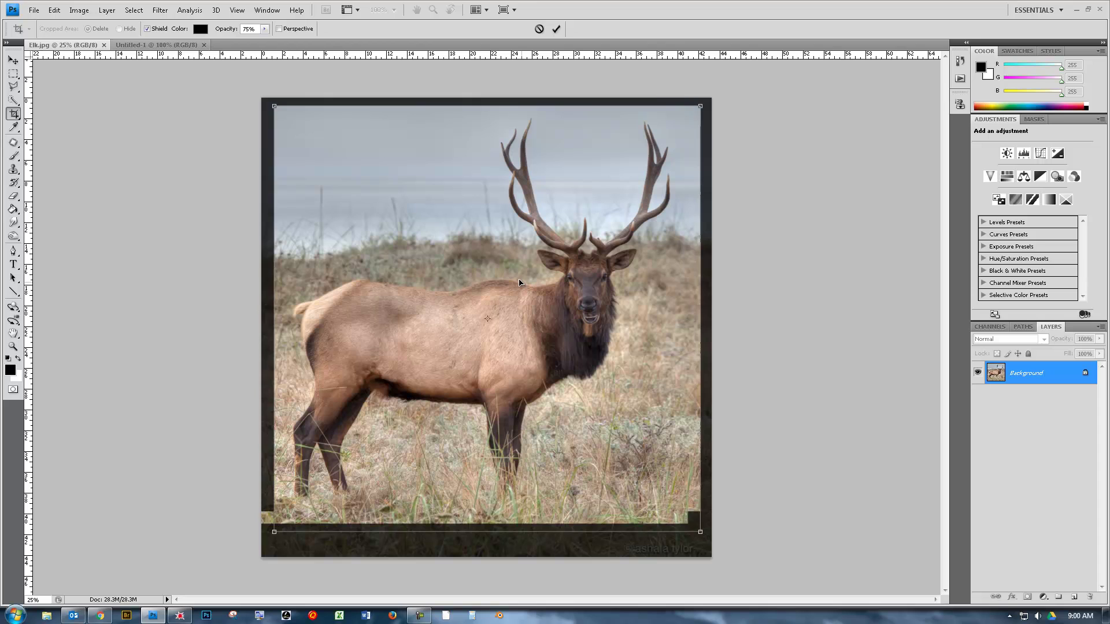
left_click_drag(650, 216, 695, 217)
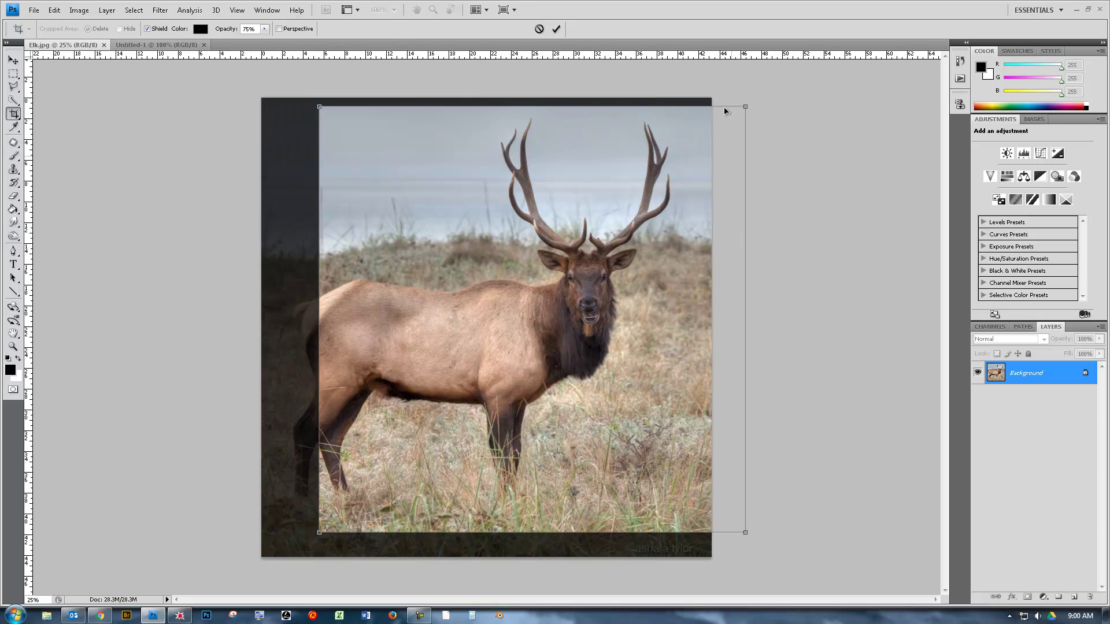
key("Return")
scroll(419, 372, "up", 20)
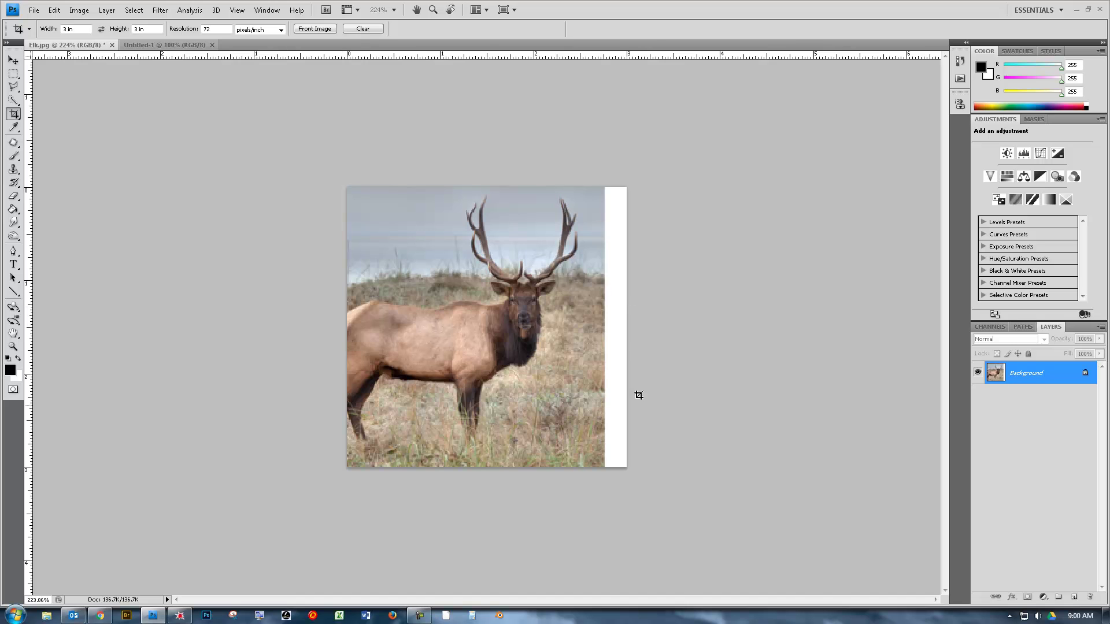
- Crop the uncropped elk photo to a 3-inch square that frames the whole elk
scroll(565, 312, "down", 15)
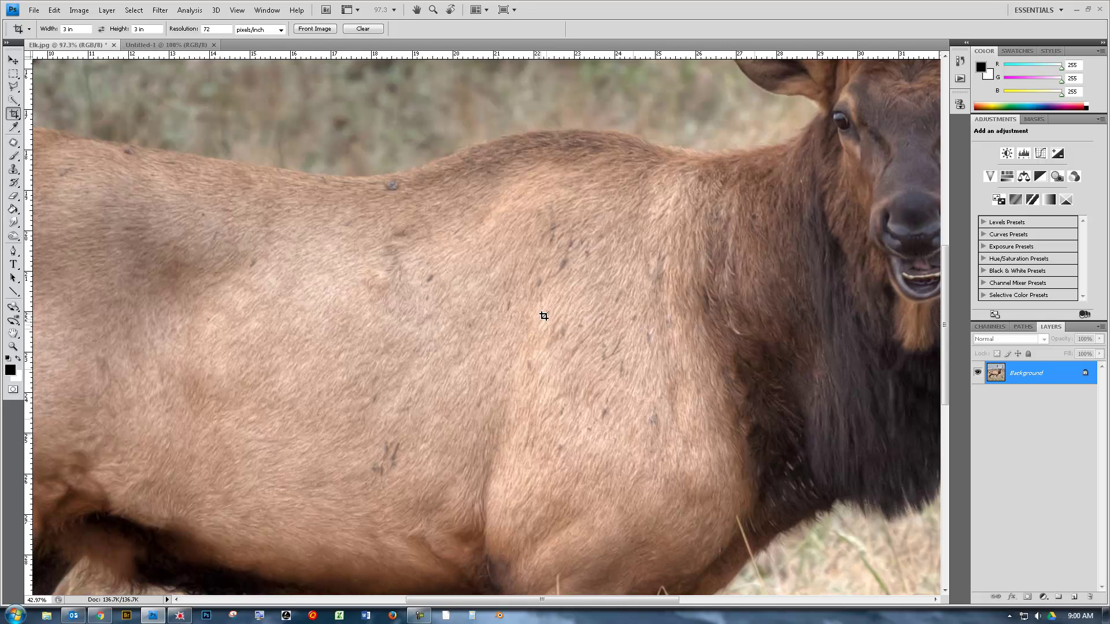
scroll(516, 341, "down", 3)
left_click_drag(357, 195, 590, 428)
key("Return")
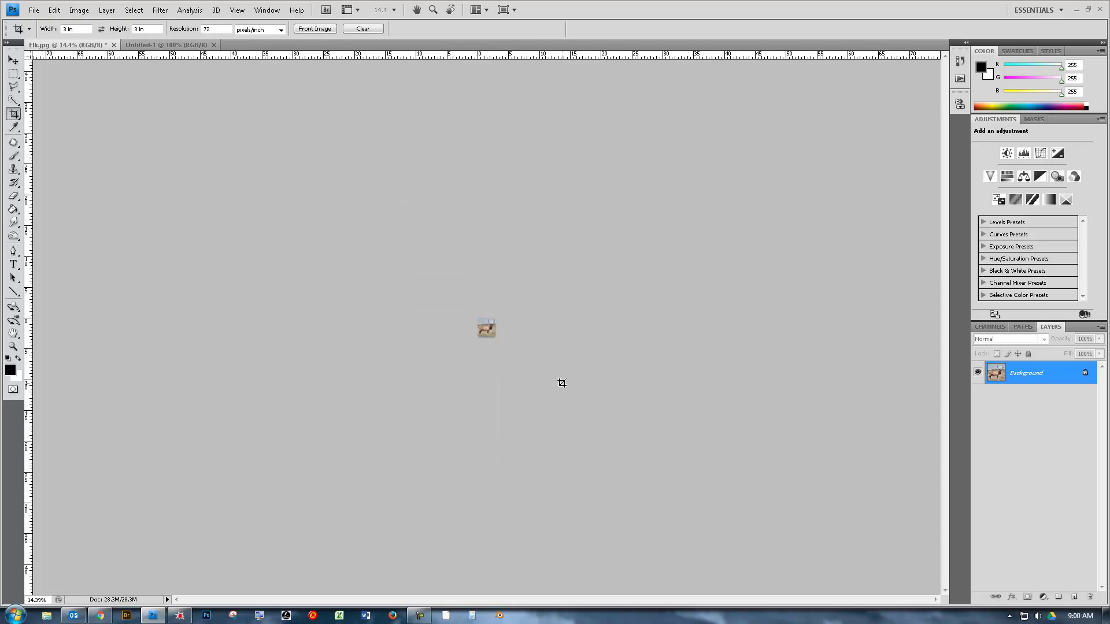
scroll(482, 342, "up", 15)
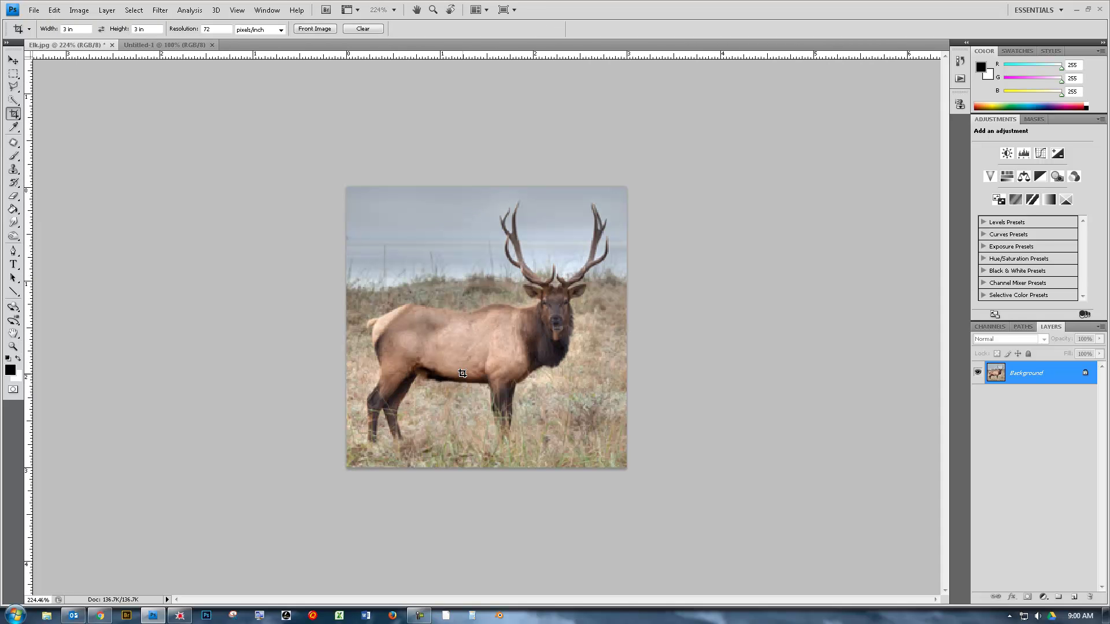
- Copy the cropped elk photo into Untitled-1 with the Move tool and align it to the canvas's upper-left corner
left_click(13, 61)
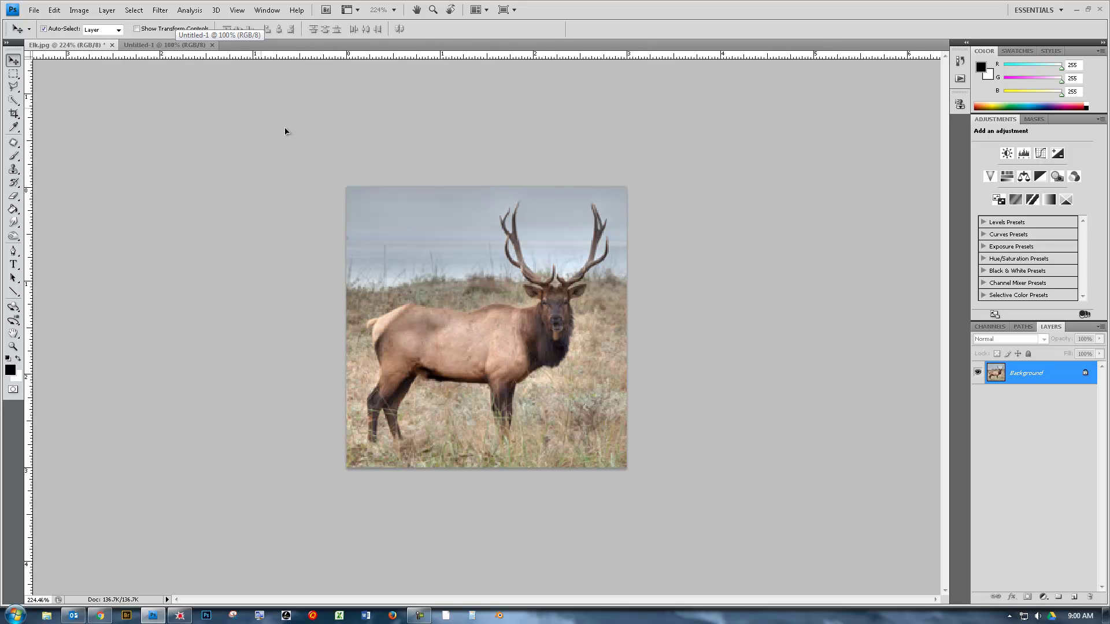
left_click(178, 46)
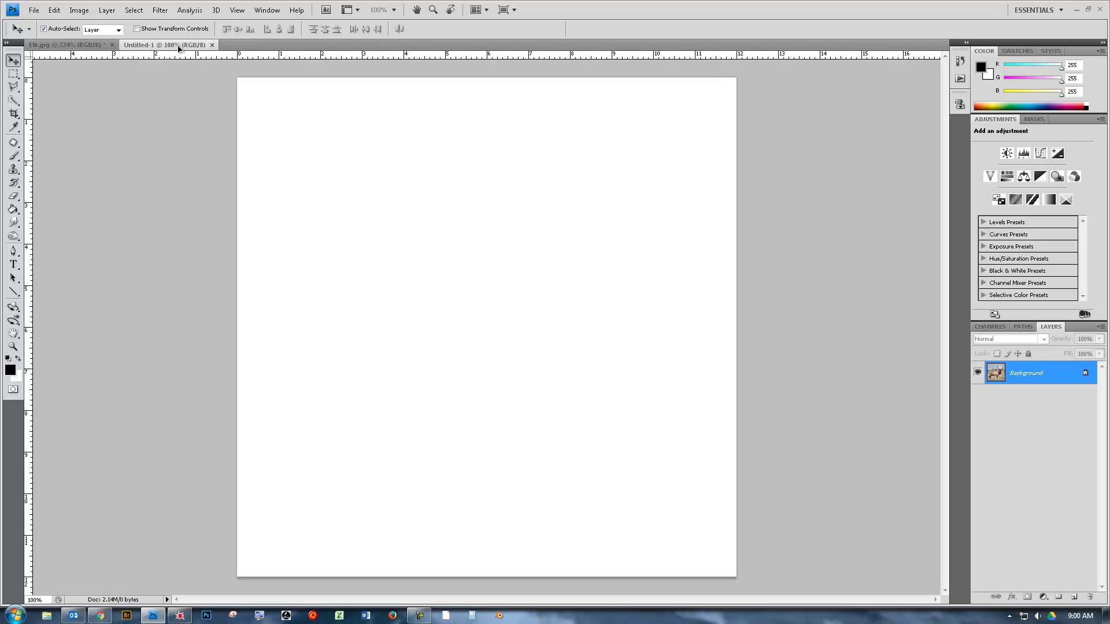
left_click_drag(179, 47, 408, 261)
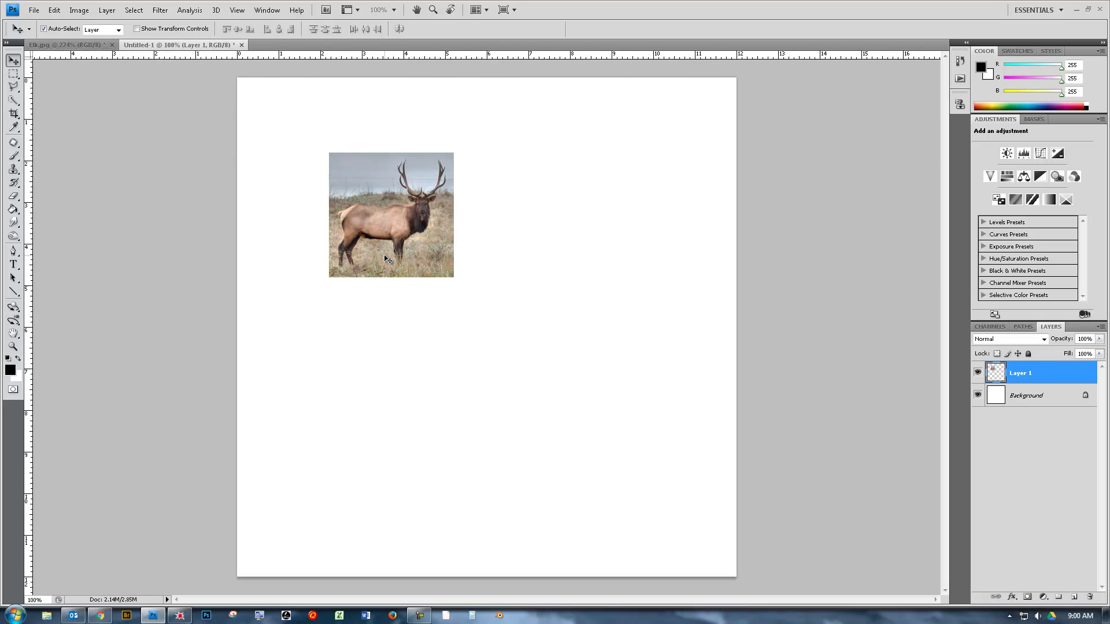
left_click_drag(388, 256, 303, 155)
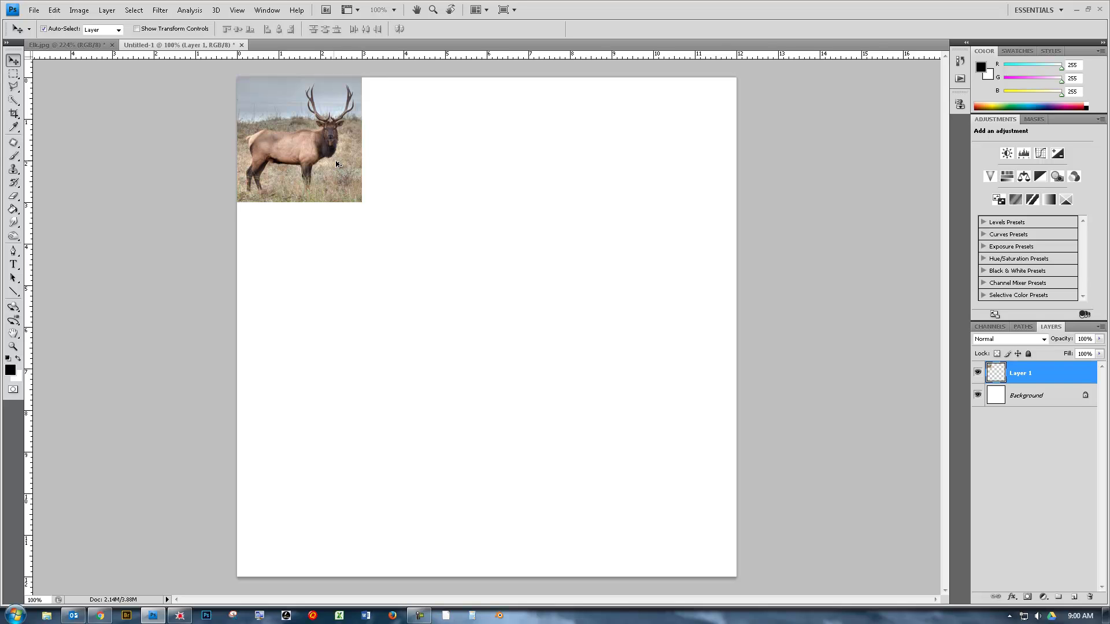
- Duplicate the elk layer repeatedly and place the copies edge to edge to fill the canvas as a four-by-four grid
left_click_drag(328, 155, 669, 152)
left_click_drag(669, 152, 552, 270)
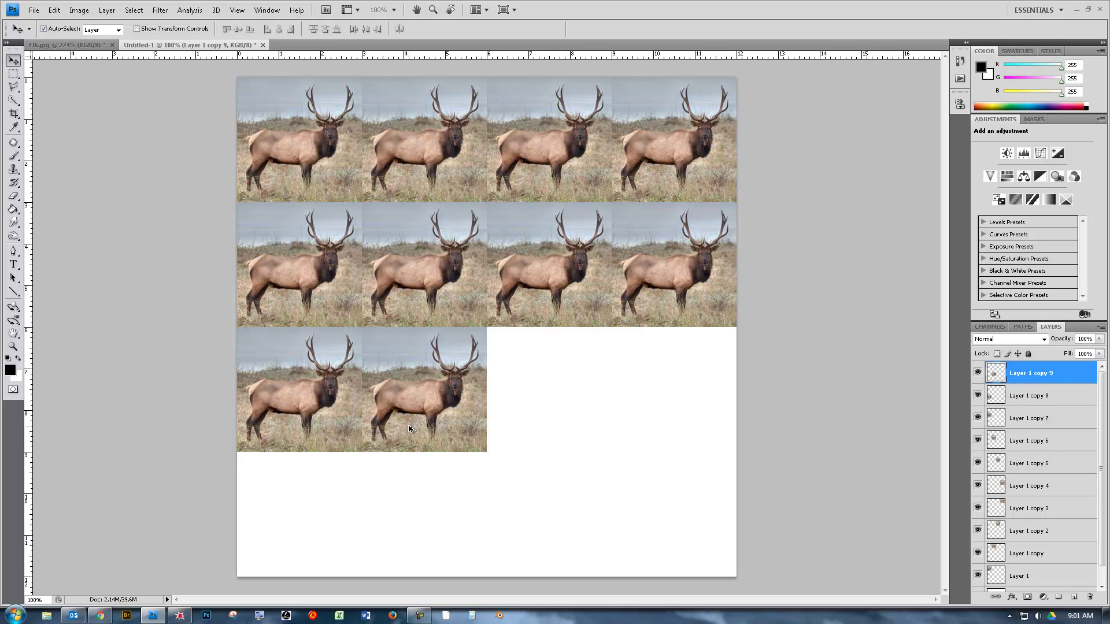
left_click_drag(436, 403, 577, 402)
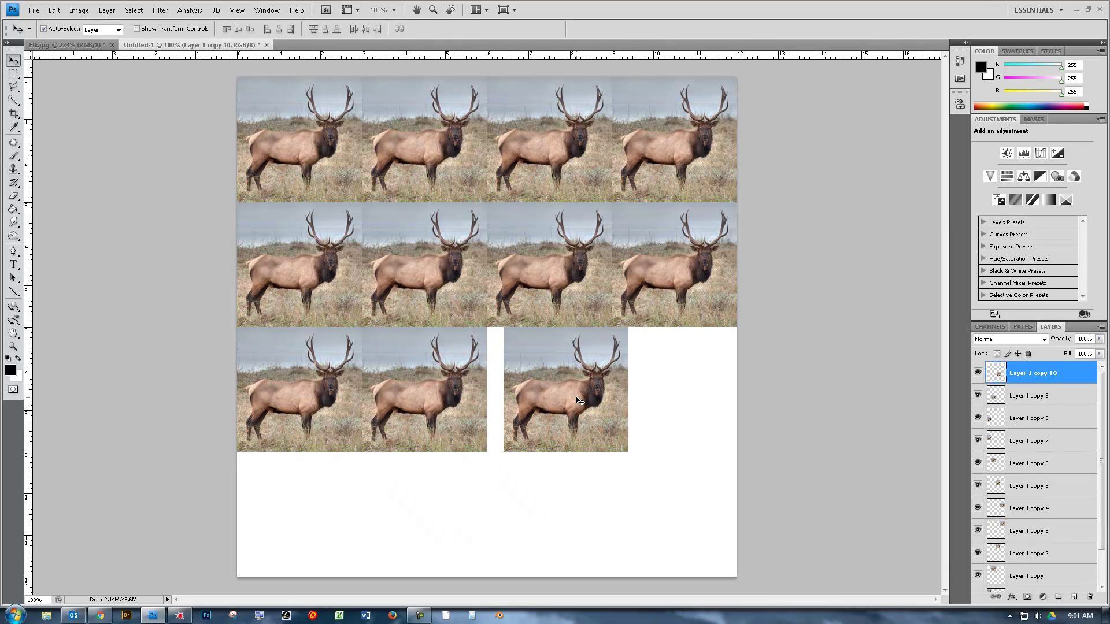
left_click_drag(579, 400, 560, 400)
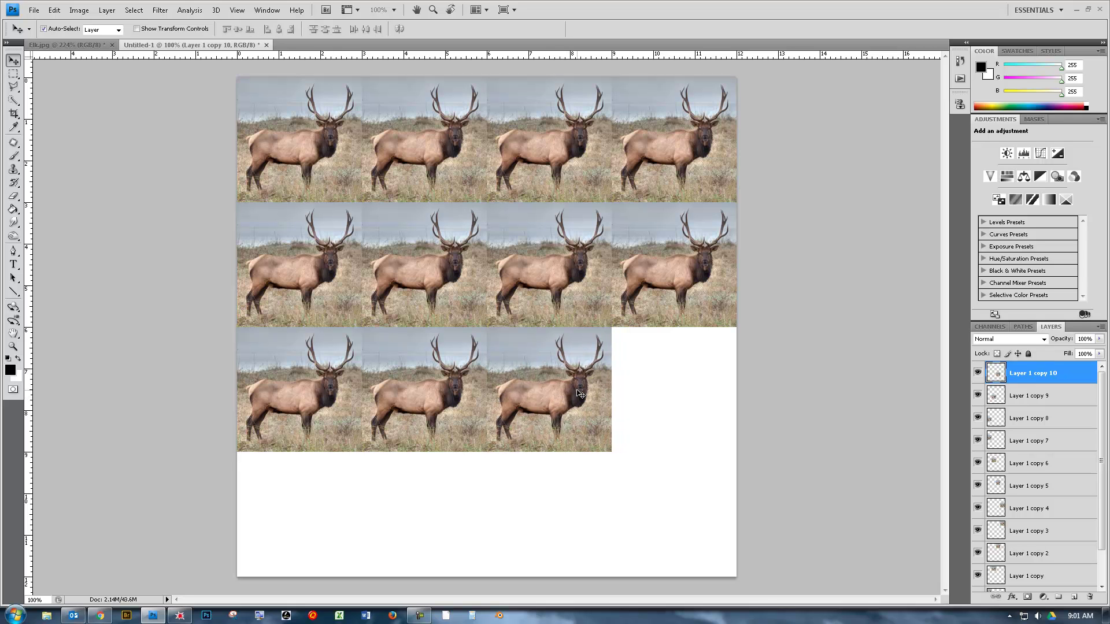
left_click_drag(565, 383, 307, 508)
key("ctrl+j")
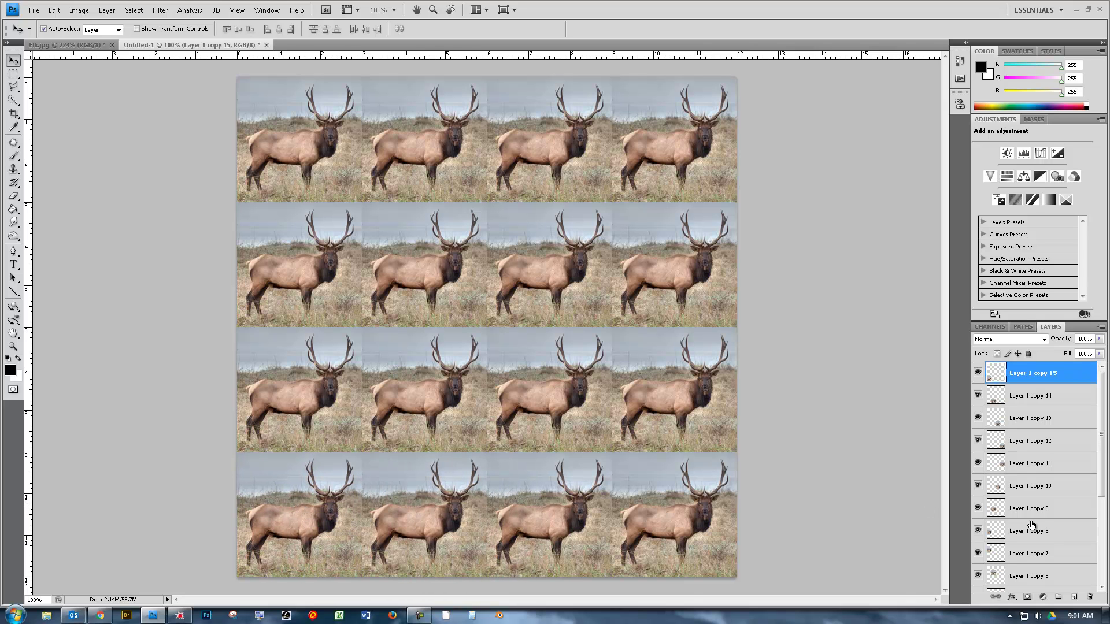
- Detach the layer list beside the canvas and extend it so that all the elk layers and the background show
scroll(1059, 498, "down", 5)
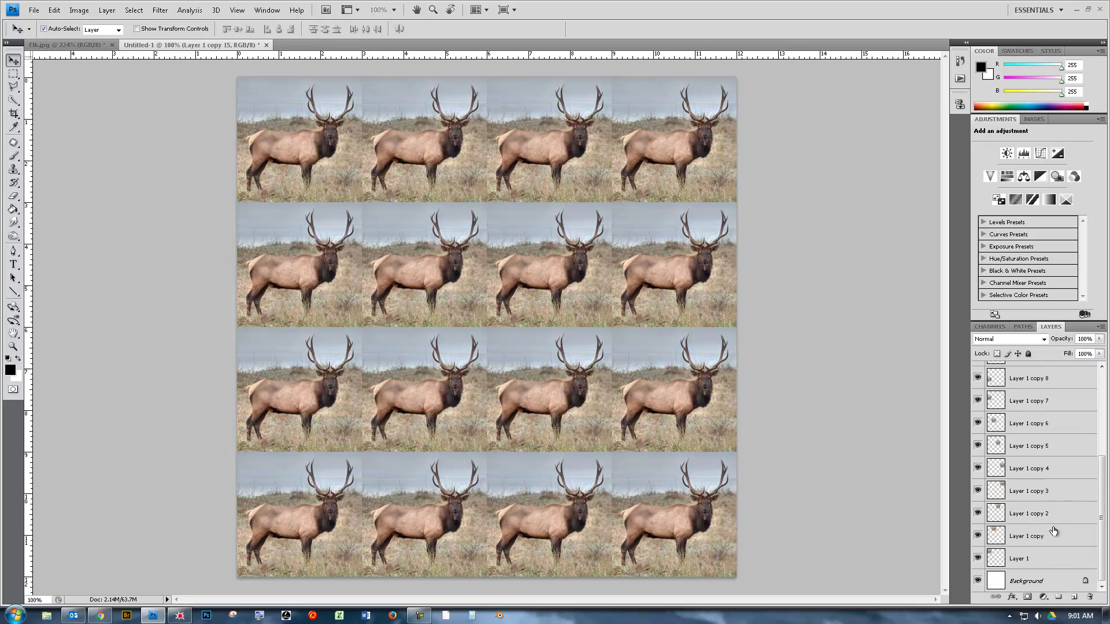
scroll(1050, 529, "up", 5)
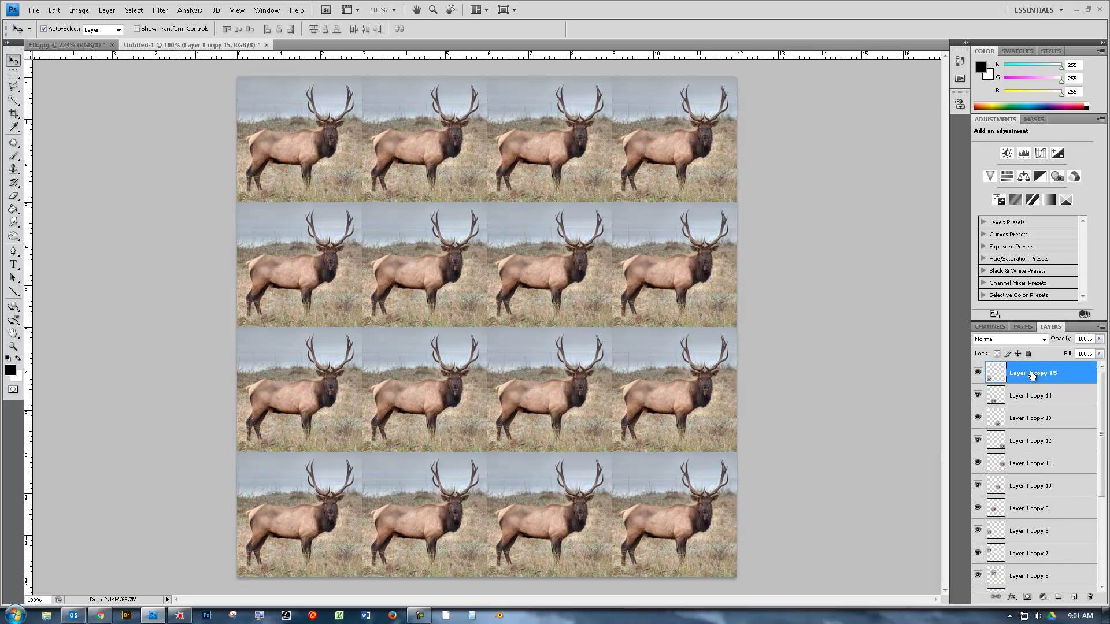
left_click_drag(1059, 328, 802, 50)
left_click_drag(941, 205, 947, 581)
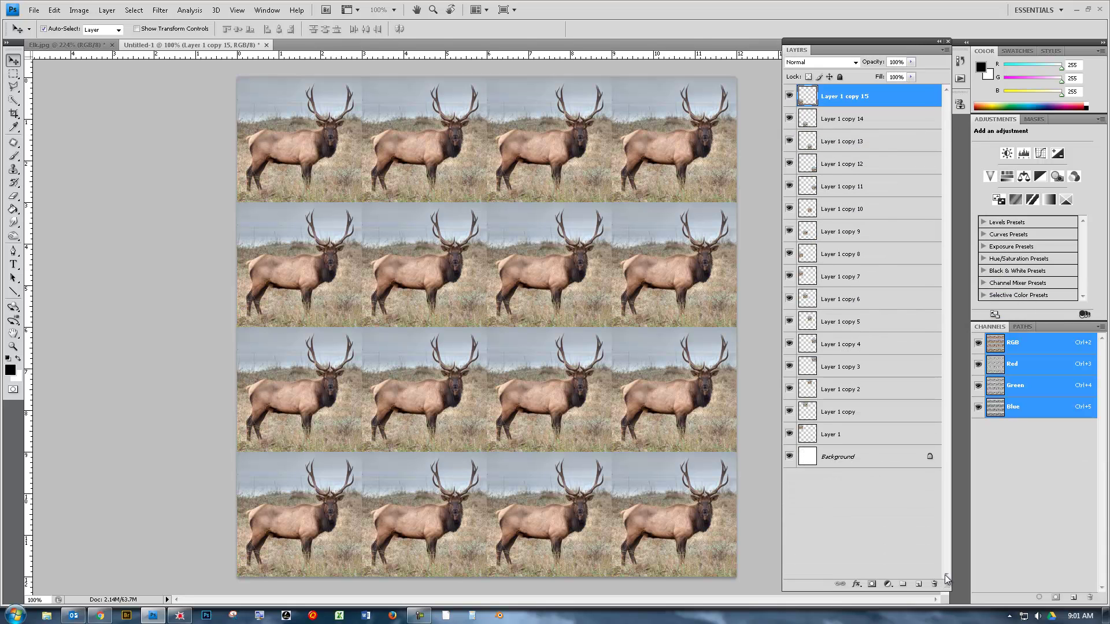
- Select Layer 1 and have the Move tool's Auto-Select target Layer
left_click(842, 436)
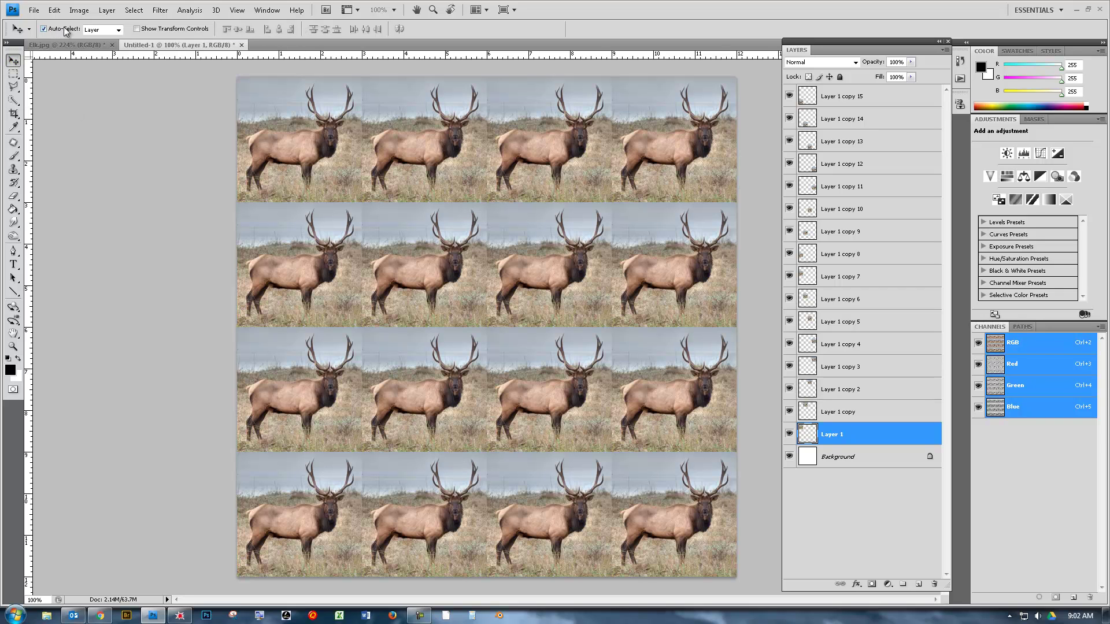
left_click(100, 30)
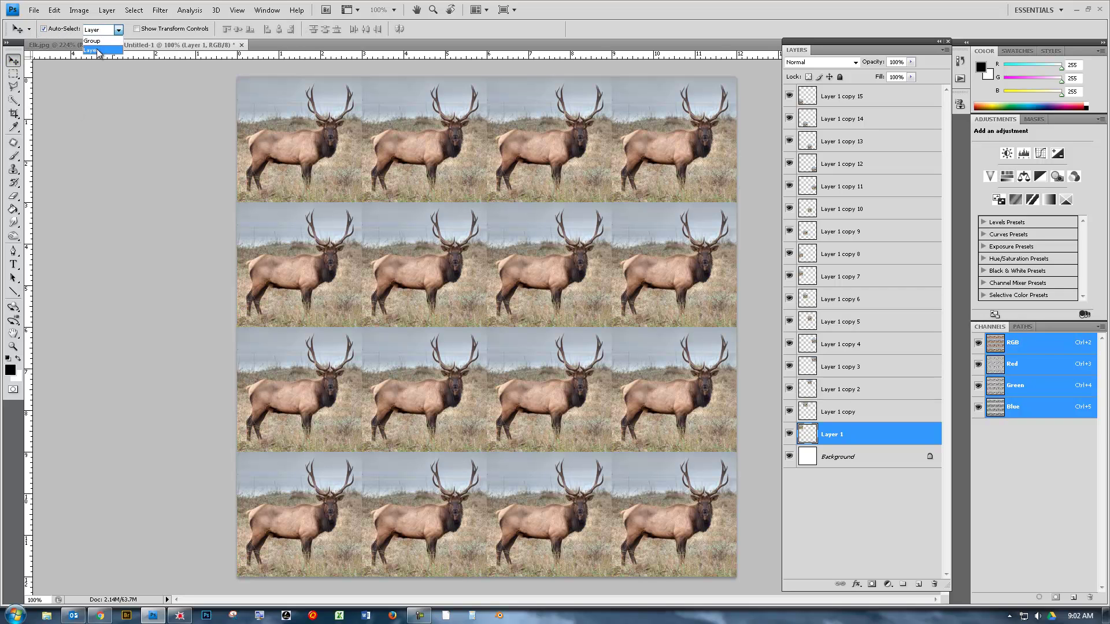
left_click(97, 51)
left_click(120, 85)
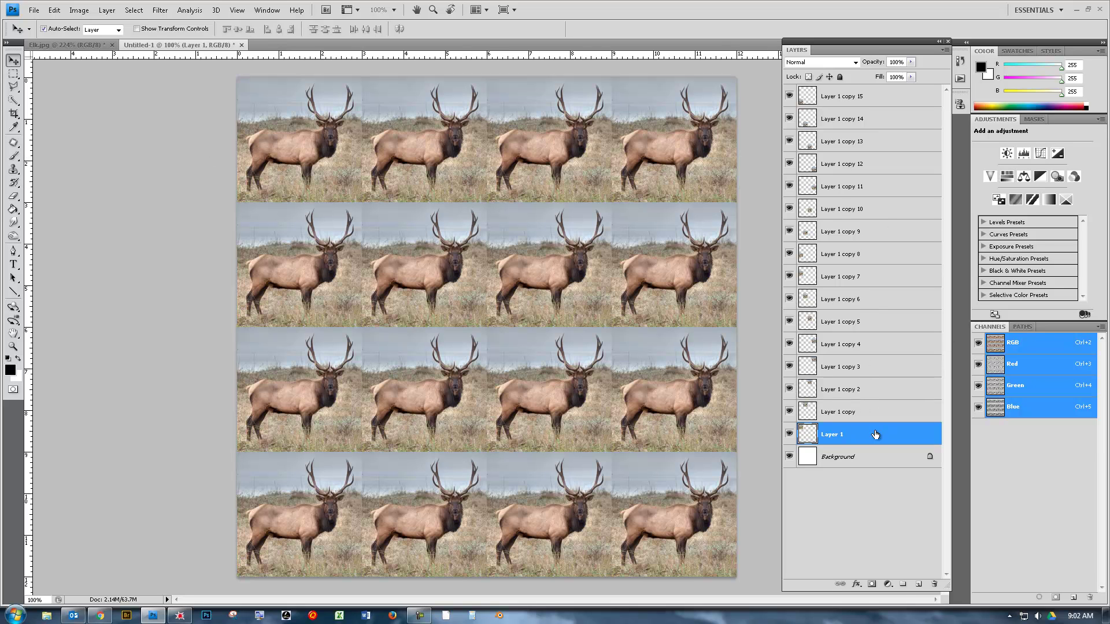
left_click(889, 586)
left_click(890, 585)
left_click(889, 585)
left_click(890, 585)
left_click(890, 587)
left_click(890, 588)
left_click(890, 587)
left_click(890, 588)
left_click(889, 588)
- Add a Solid Color fill layer in red cf3333 directly above Layer 1
left_click(846, 439)
left_click(889, 587)
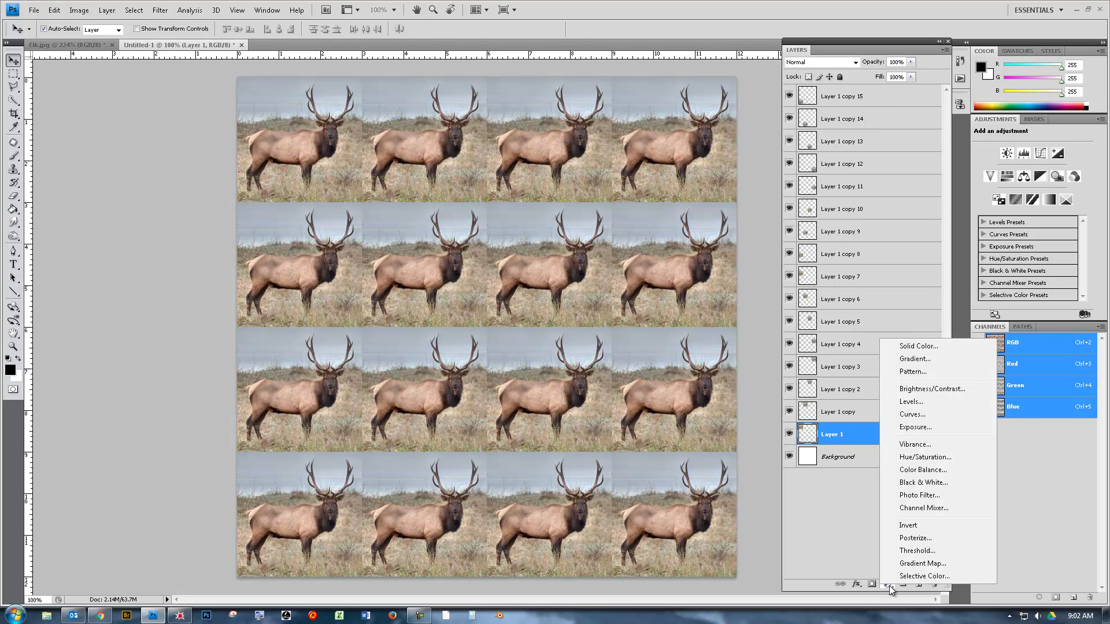
left_click(916, 348)
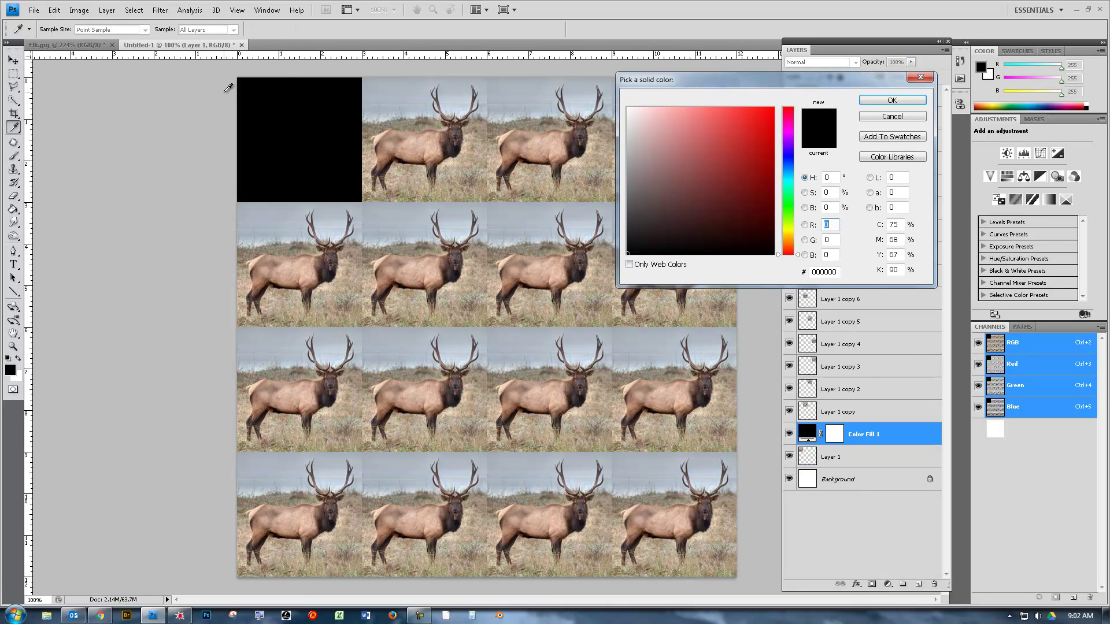
left_click(738, 135)
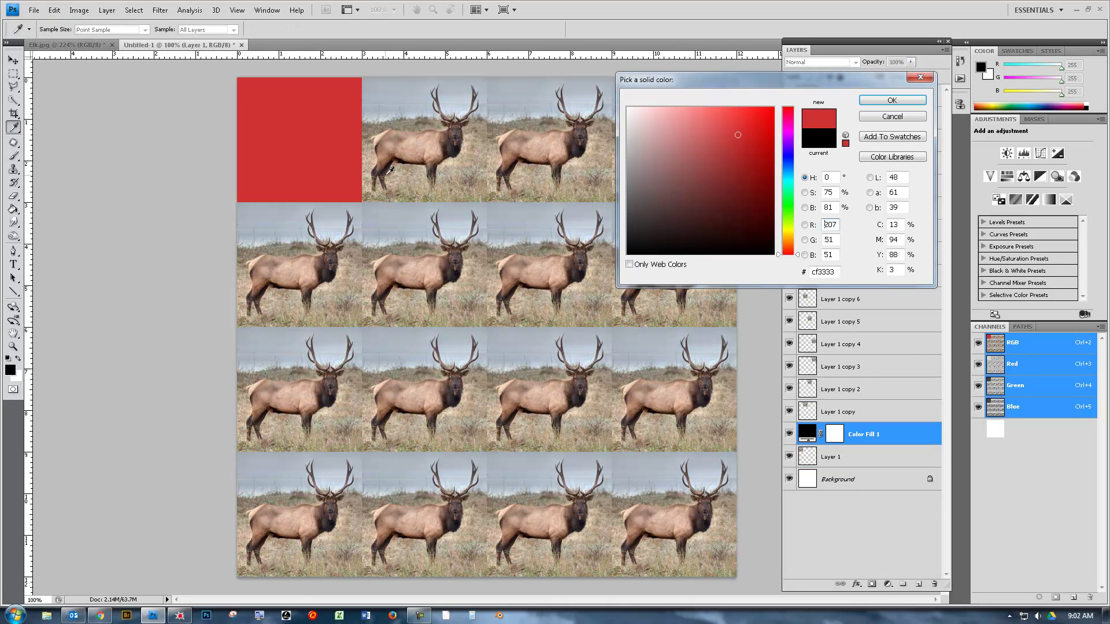
left_click(892, 100)
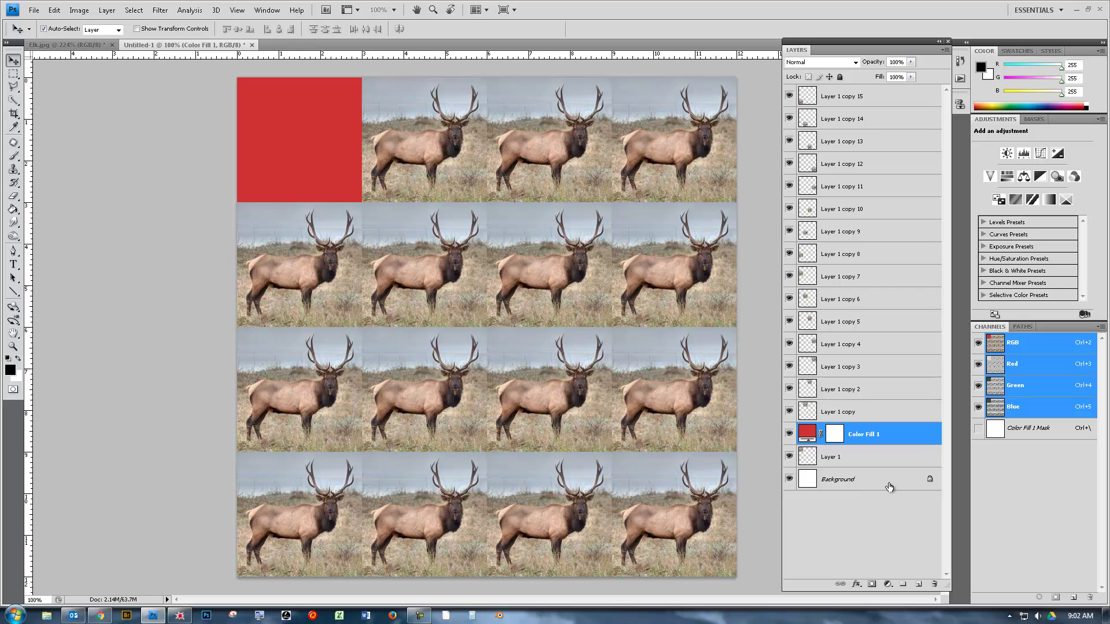
- Add a linear Gradient fill layer above Layer 1 copy, using the yellow, violet, orange and blue preset at 90°
left_click(421, 159)
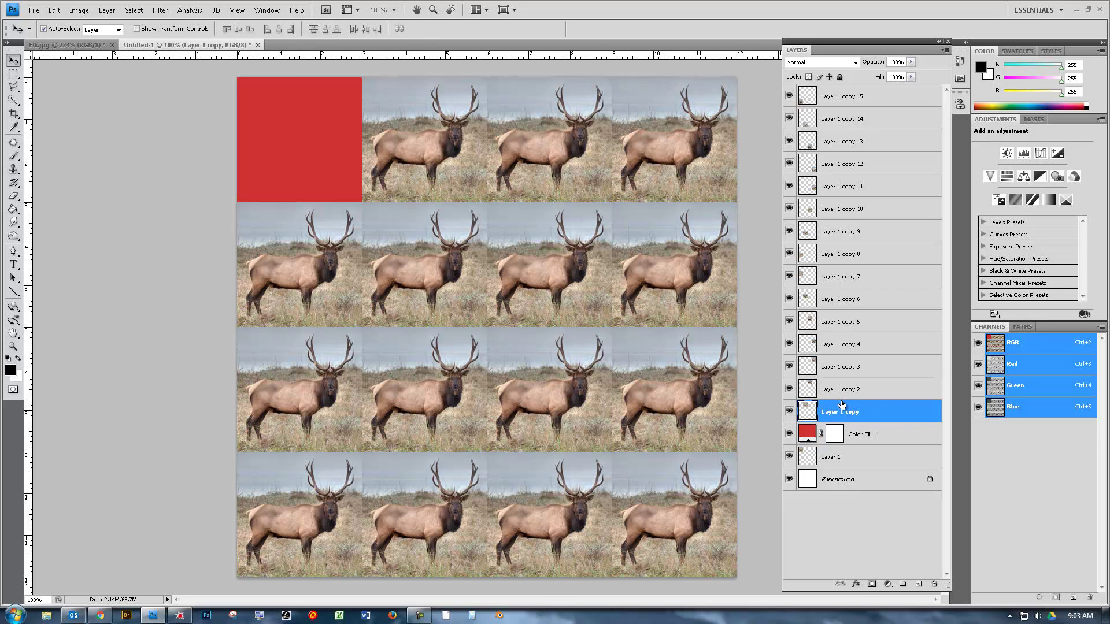
left_click(887, 586)
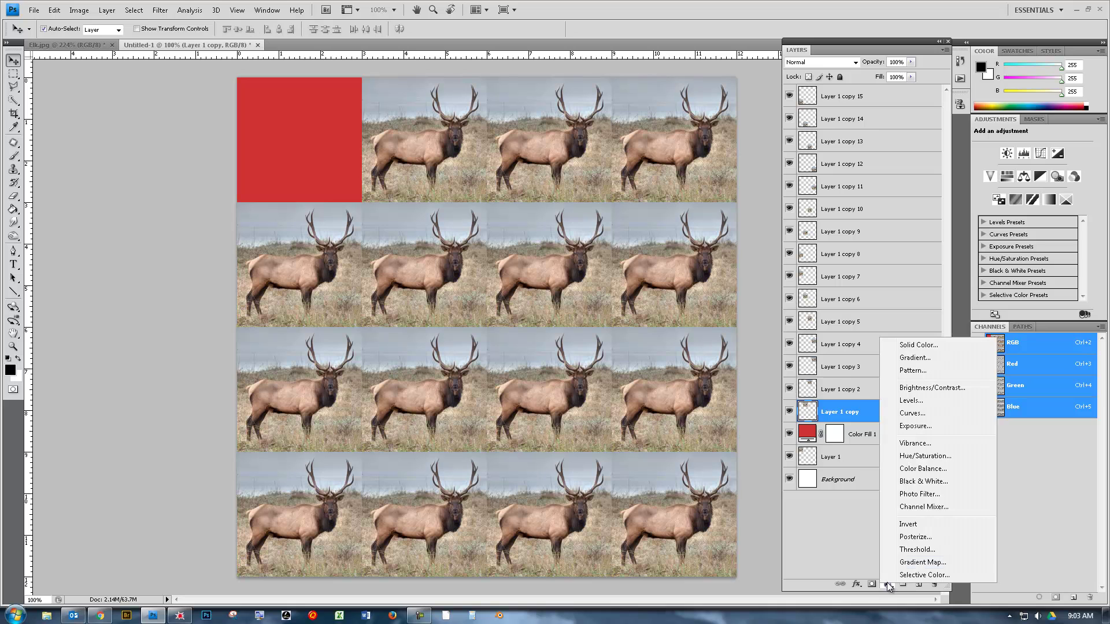
left_click(915, 359)
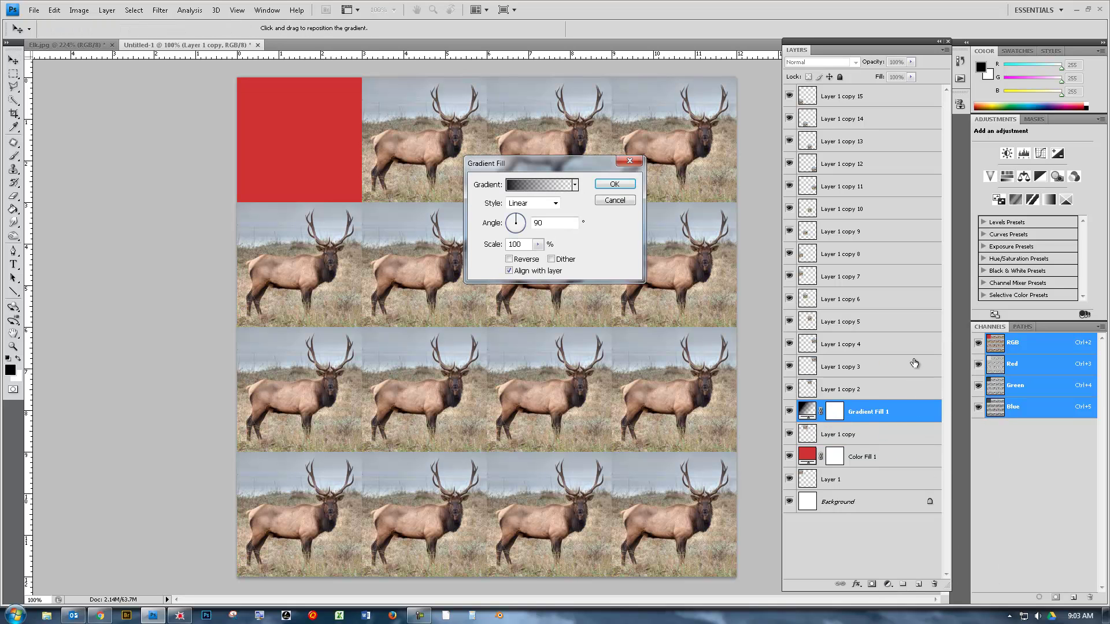
left_click(575, 185)
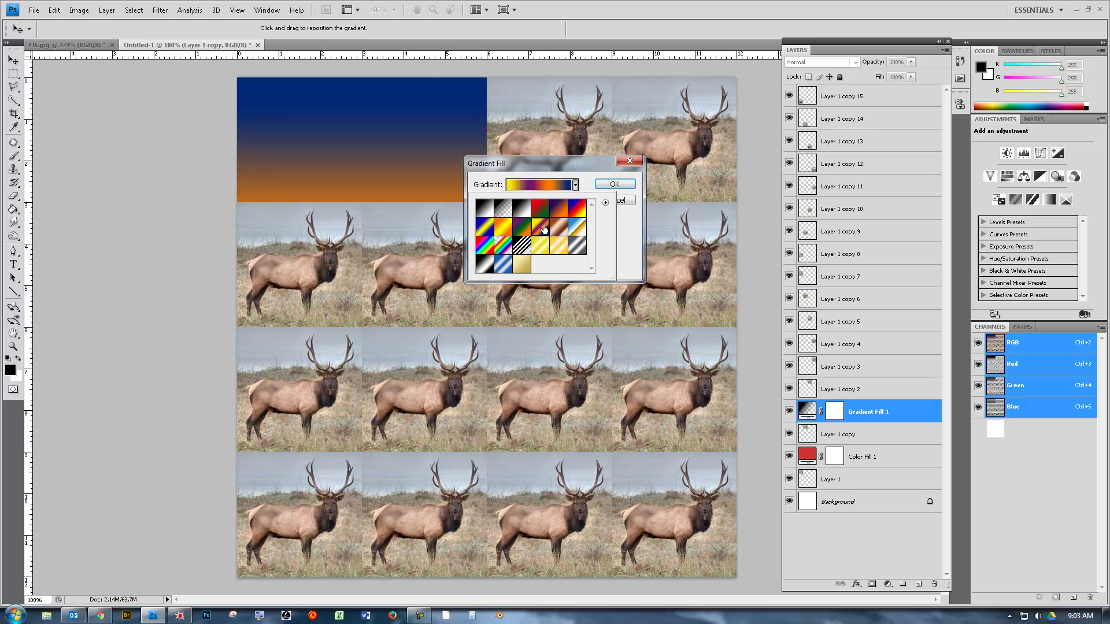
left_click(614, 185)
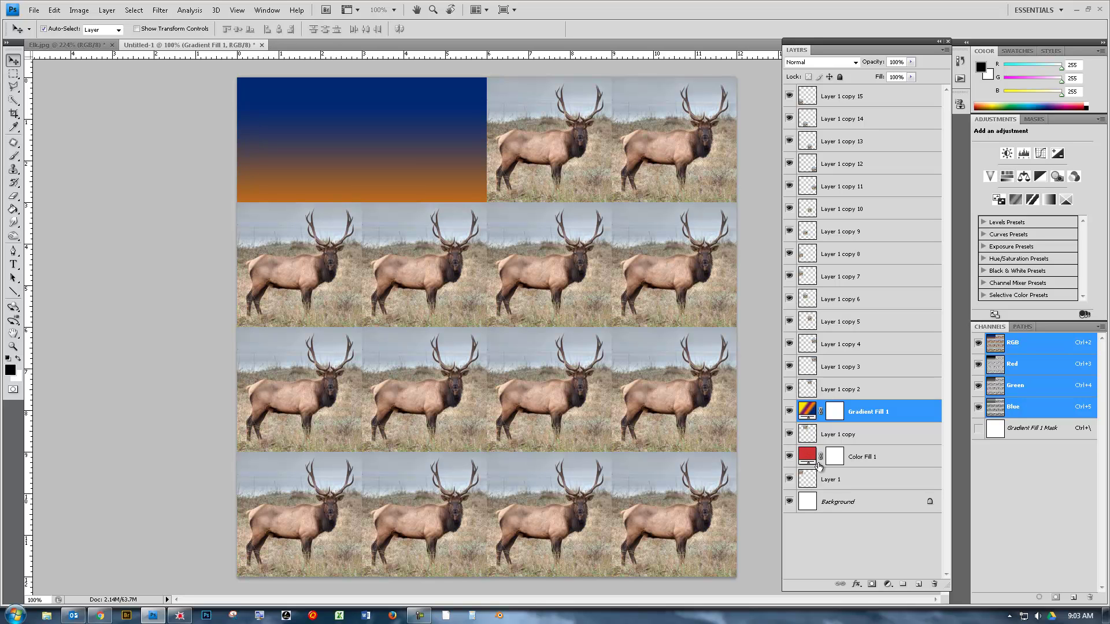
- Clip the Gradient Fill layer to Layer 1 copy so it affects only the second elk photo
right_click(902, 412)
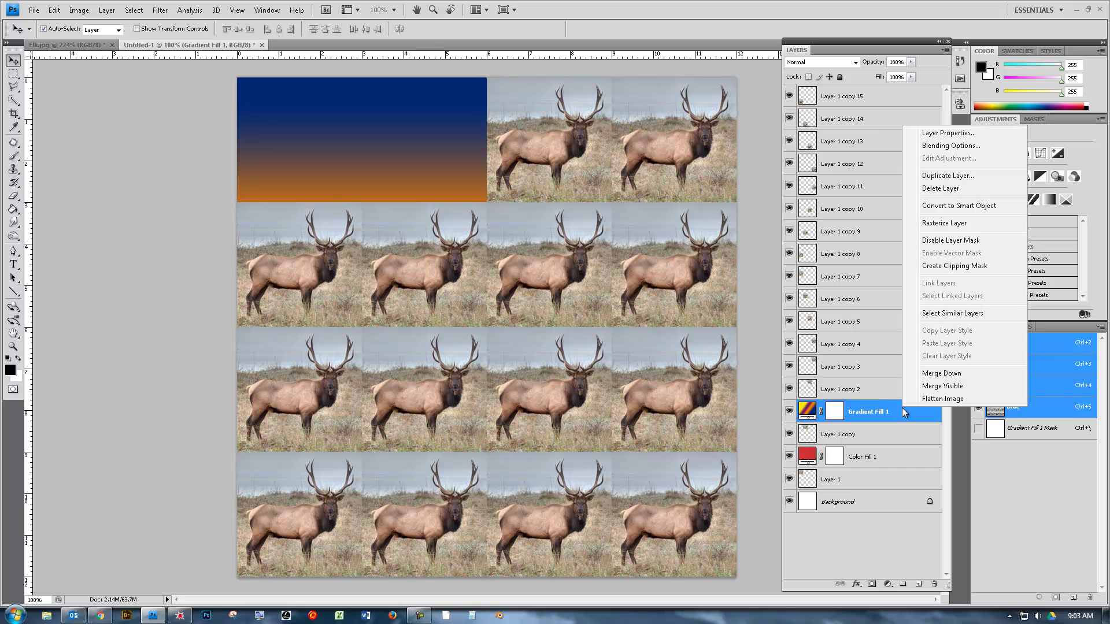
left_click(945, 267)
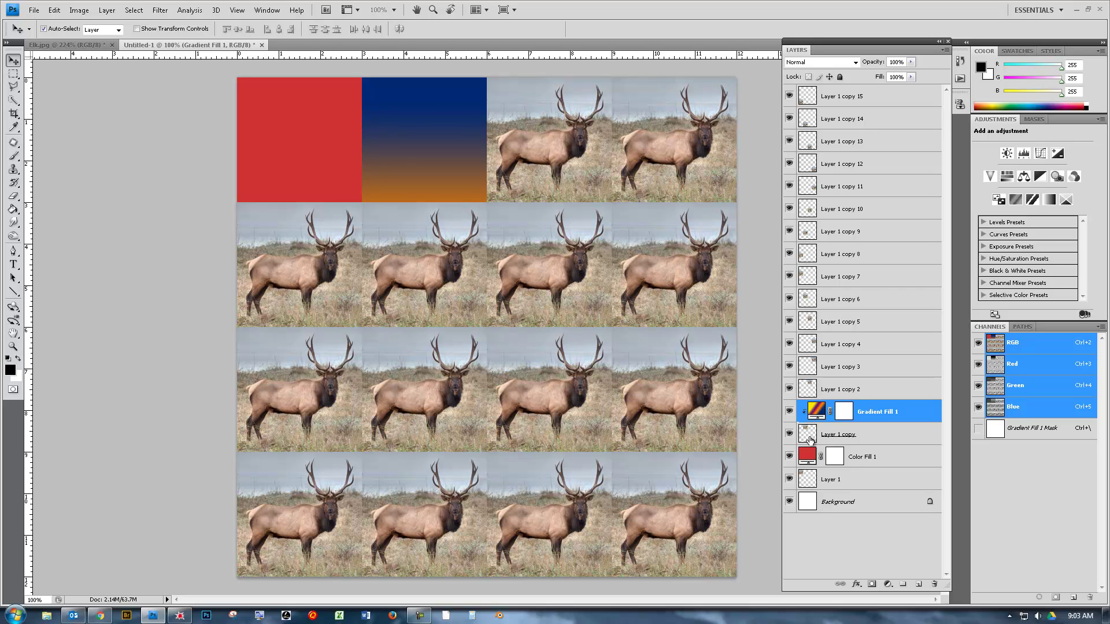
- Add a Pattern fill layer with the black-and-white veined pattern at 100% scale above Layer 1 copy 2 and clip it to that layer
left_click(831, 388)
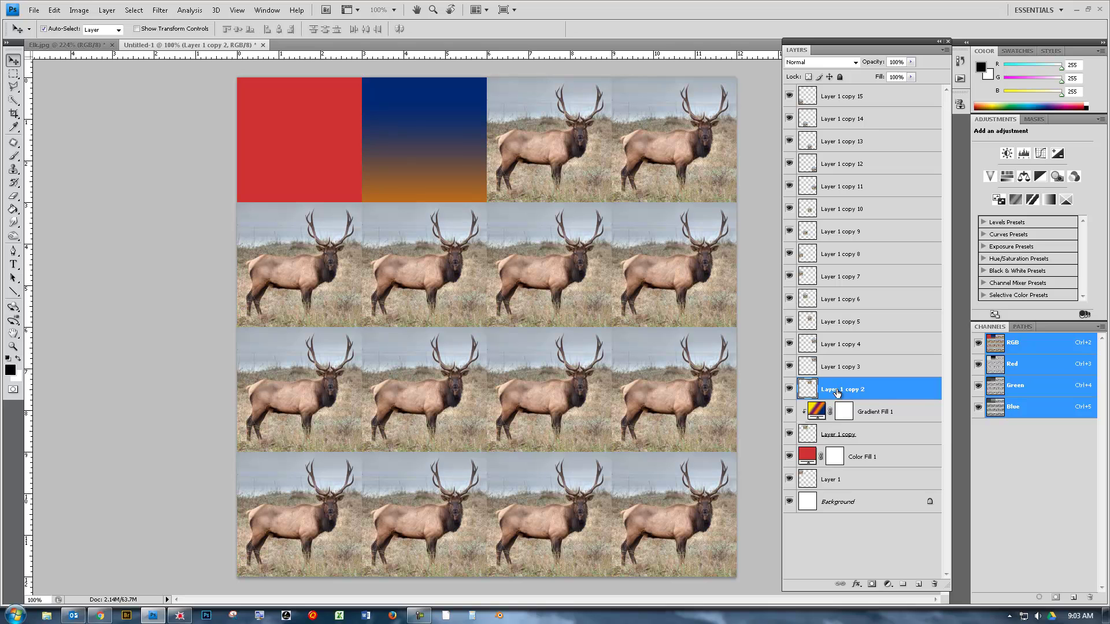
left_click(888, 585)
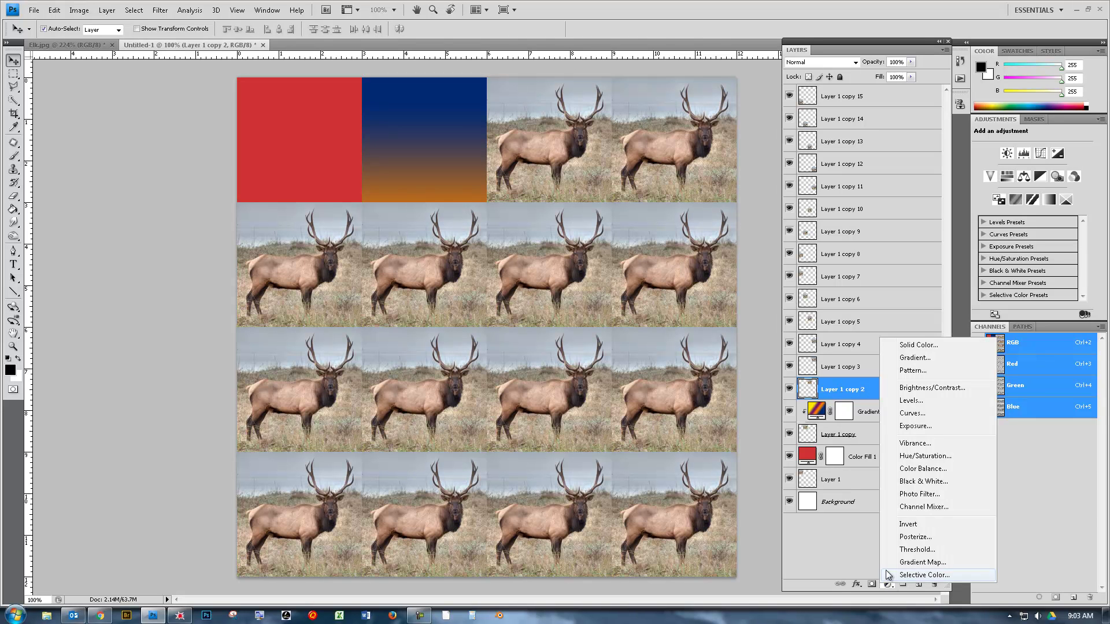
left_click(891, 389)
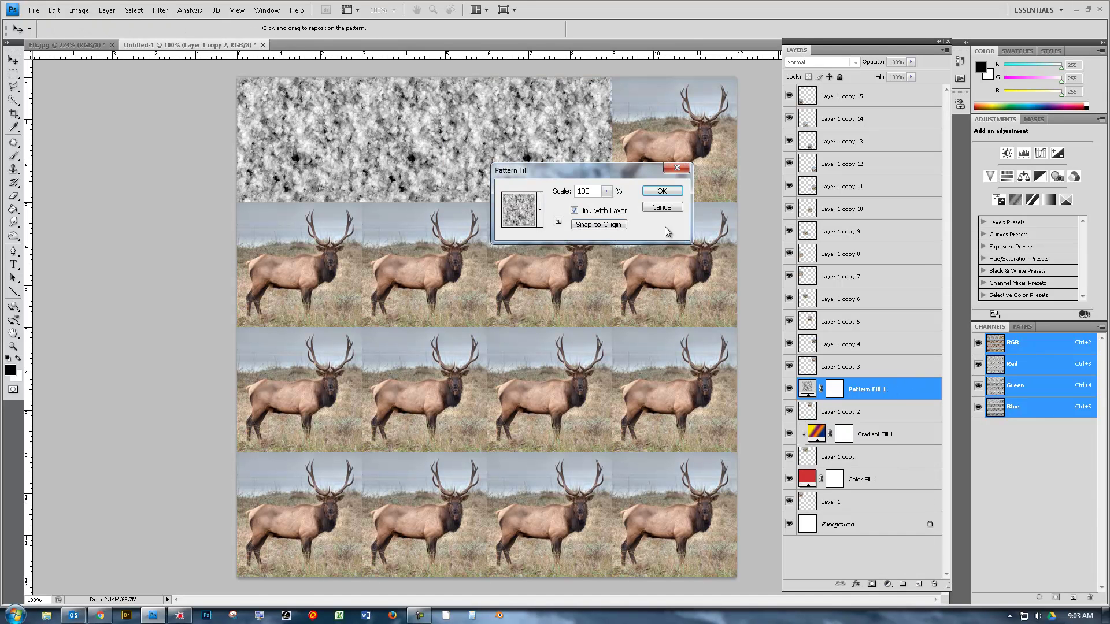
left_click(540, 203)
left_click(519, 247)
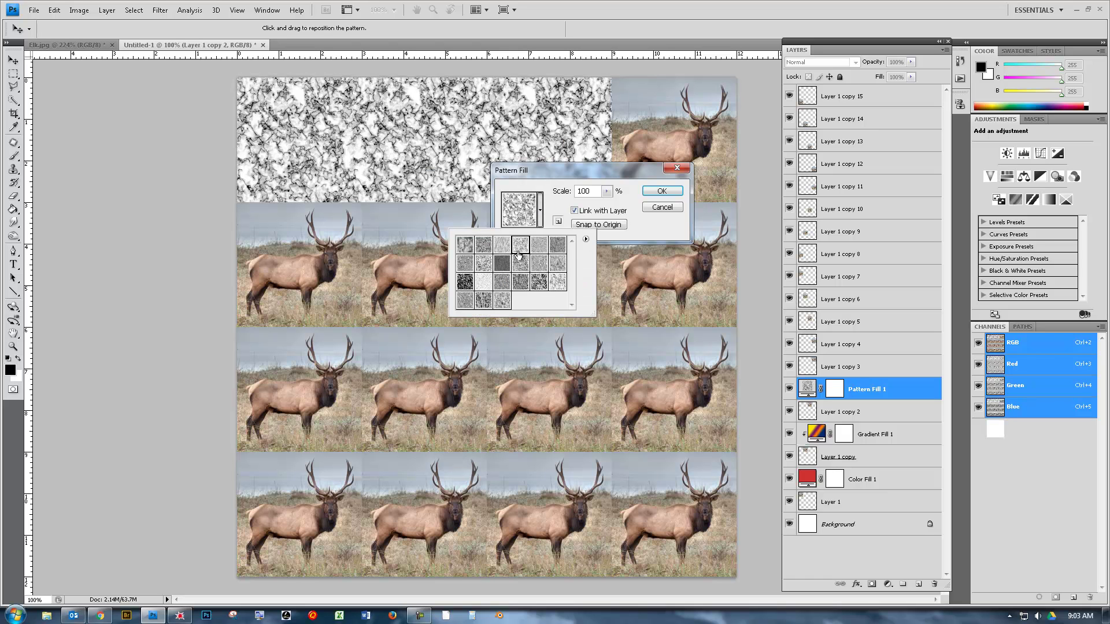
left_click(663, 189)
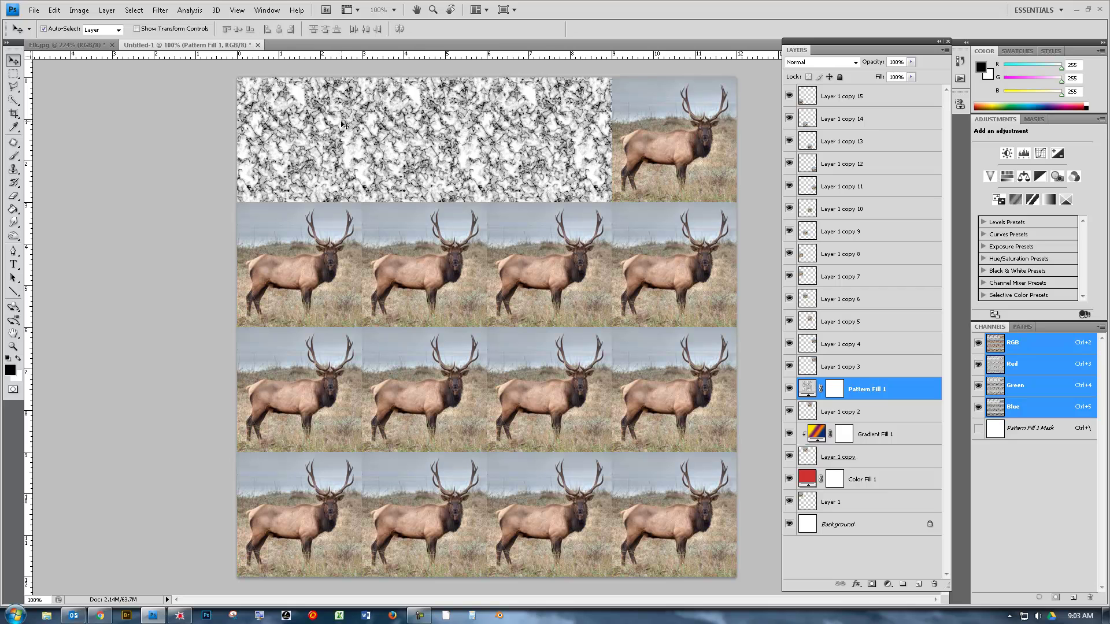
right_click(903, 394)
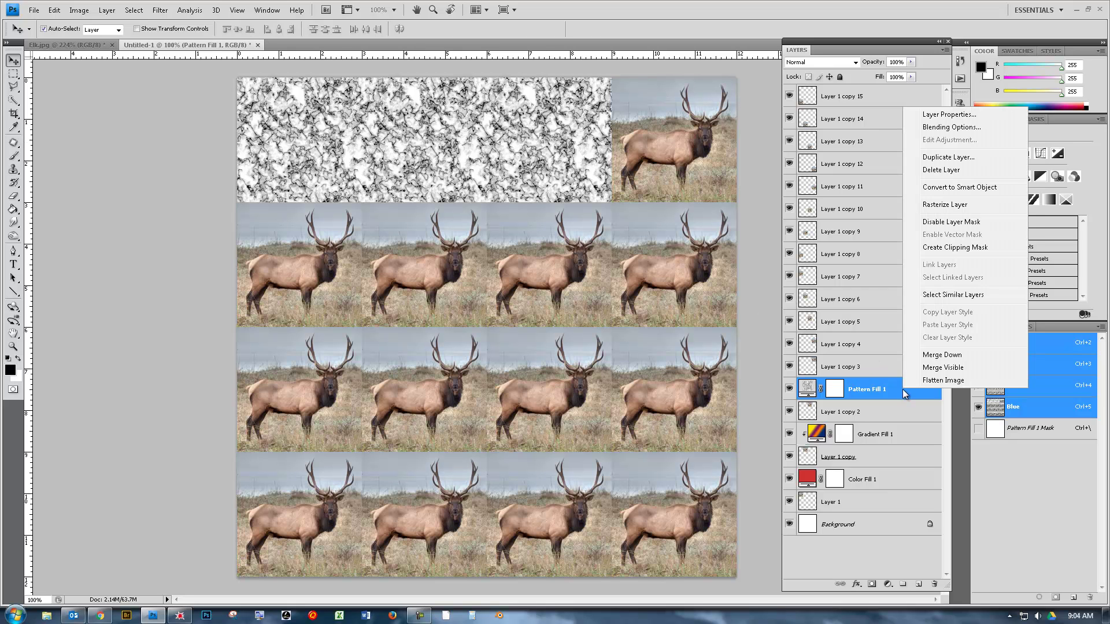
left_click(954, 248)
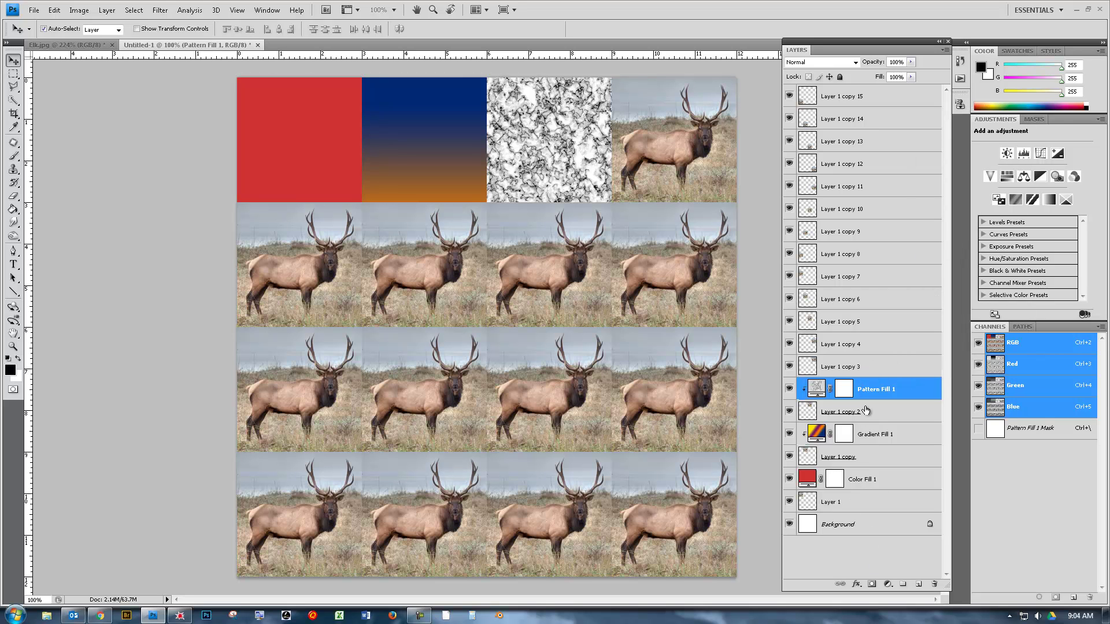
- Add a Brightness/Contrast adjustment with brightness 65 and contrast 100 above Layer 1 copy 3 and clip it to that layer
left_click(876, 369)
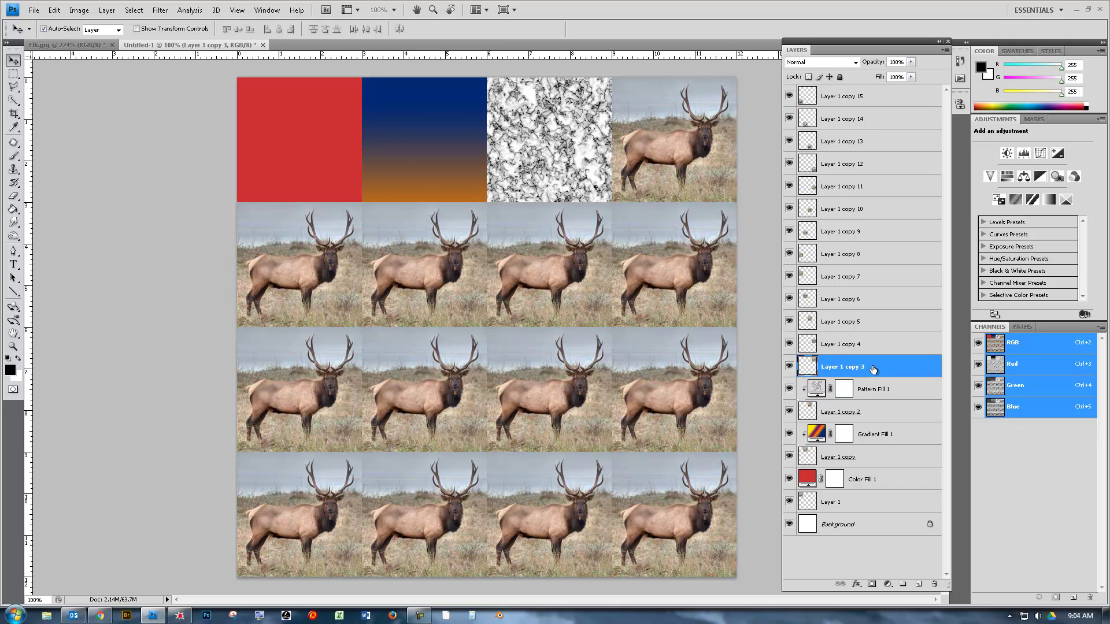
left_click(888, 583)
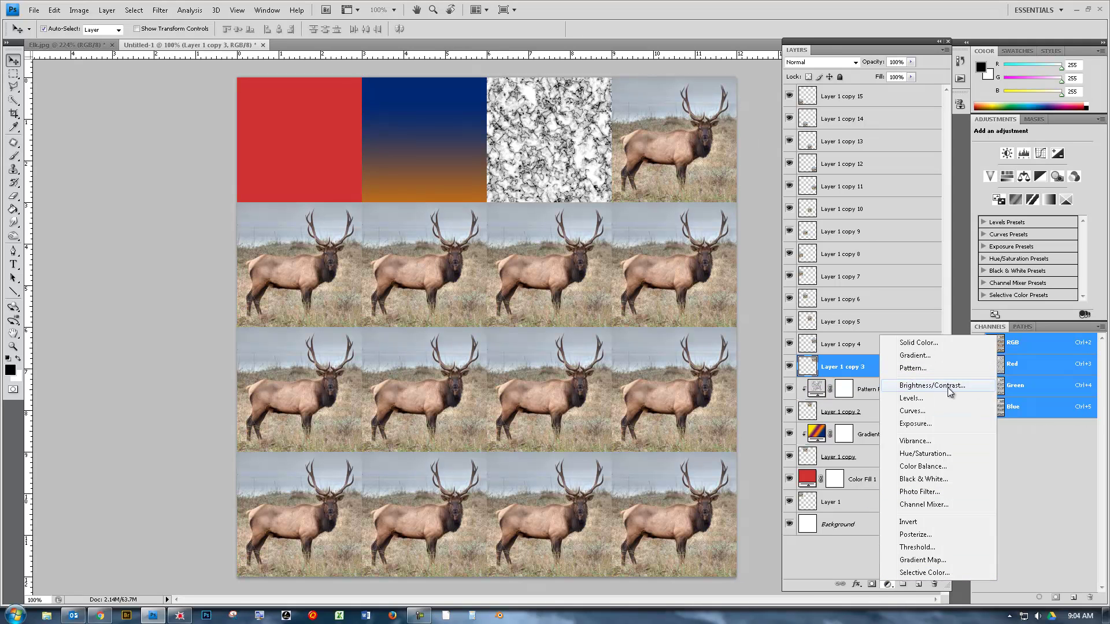
left_click(924, 387)
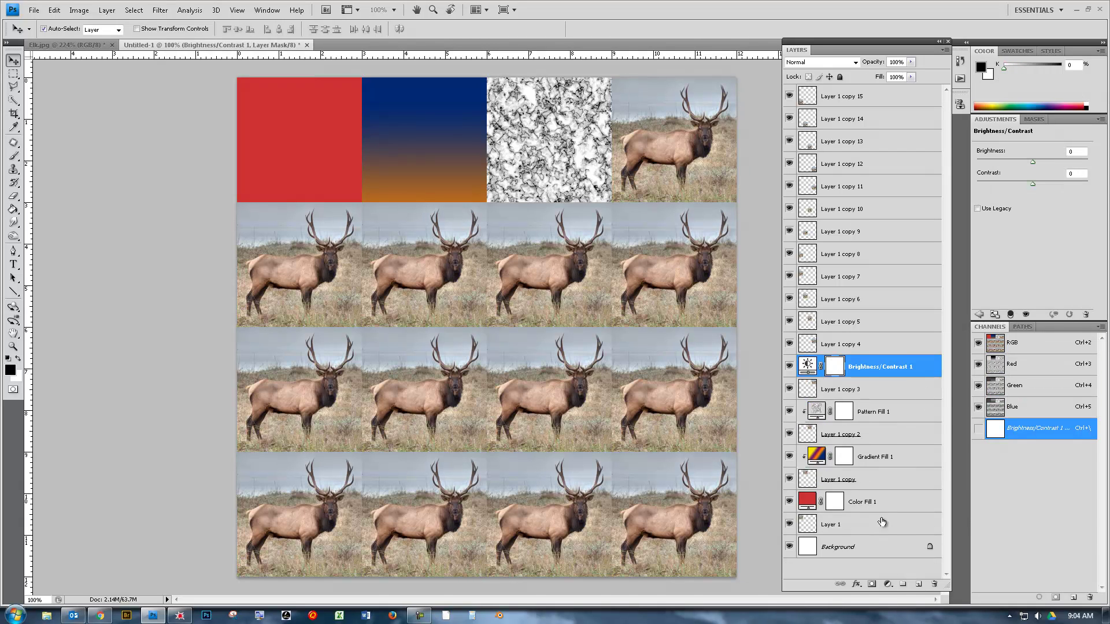
left_click(888, 584)
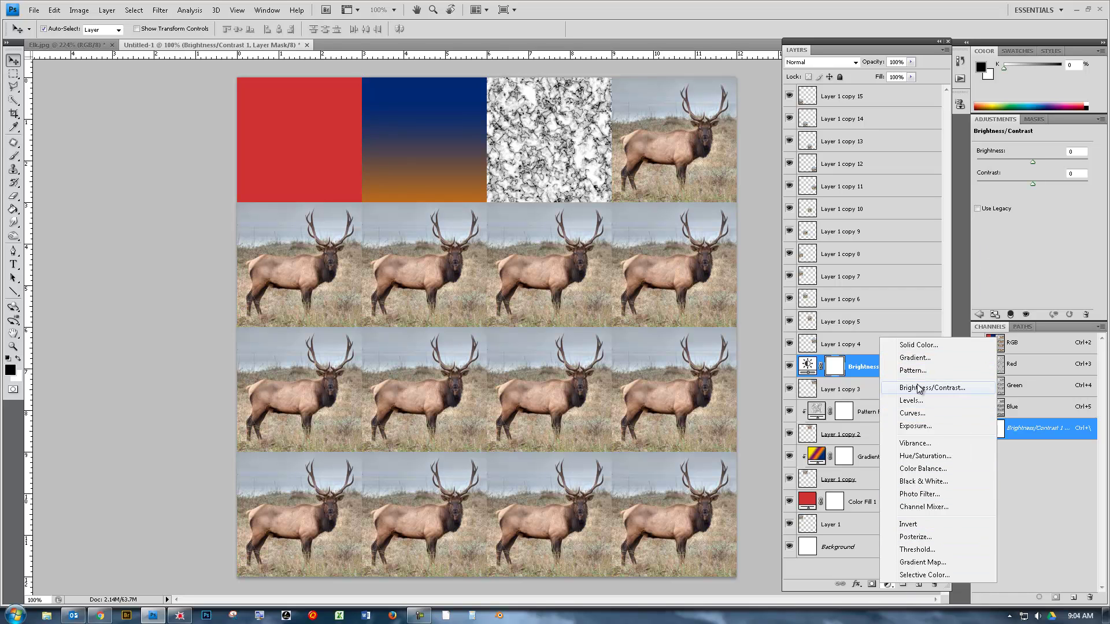
left_click(835, 371)
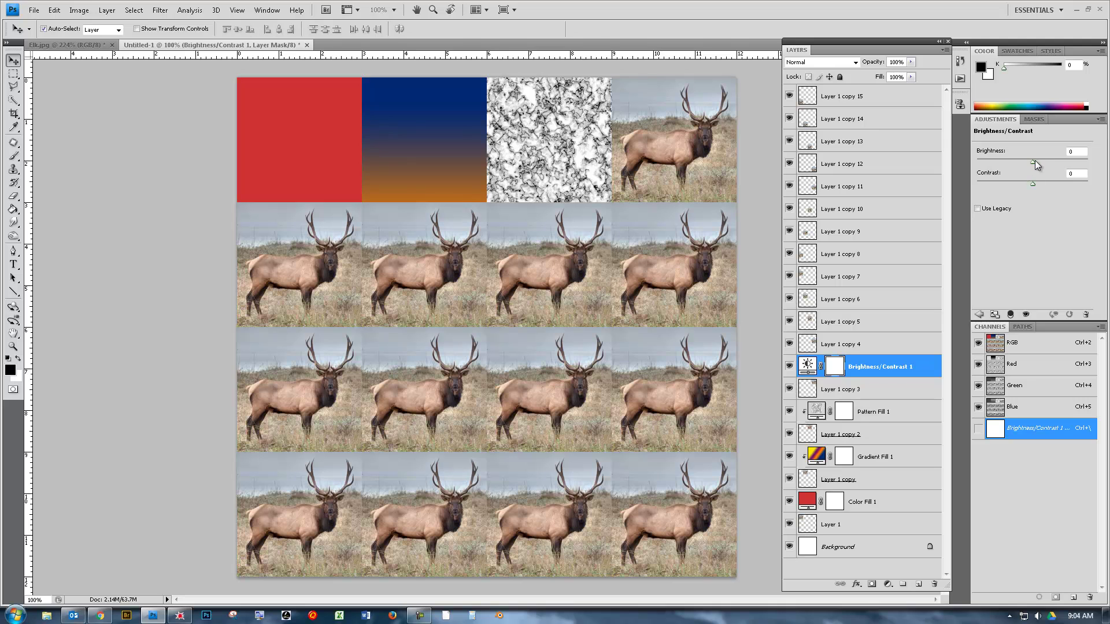
left_click_drag(1034, 163, 1055, 184)
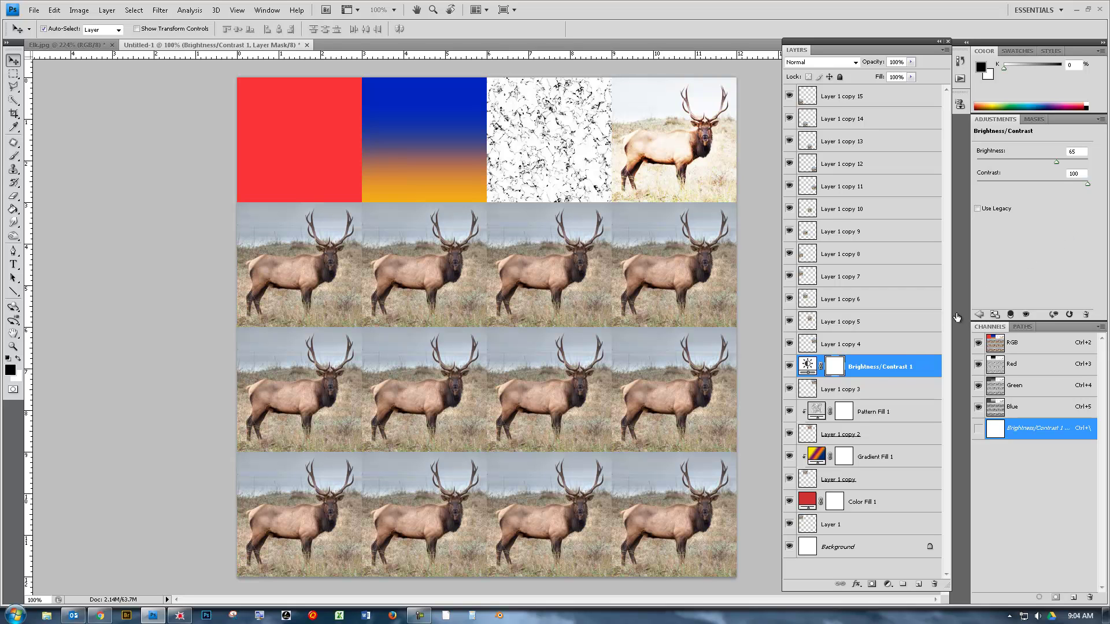
right_click(881, 369)
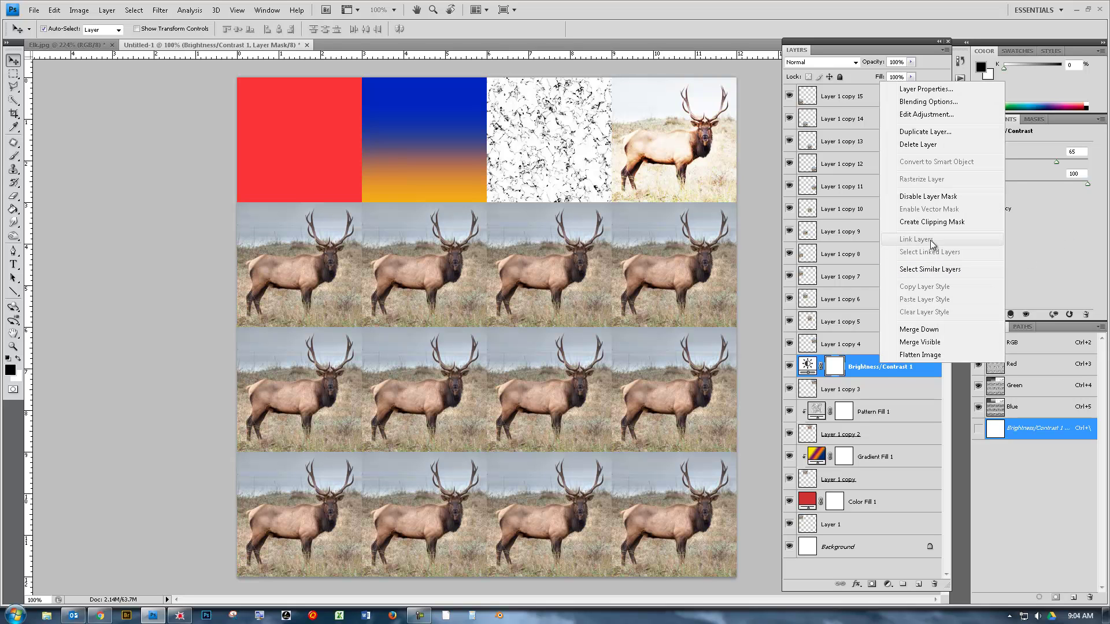
left_click(930, 223)
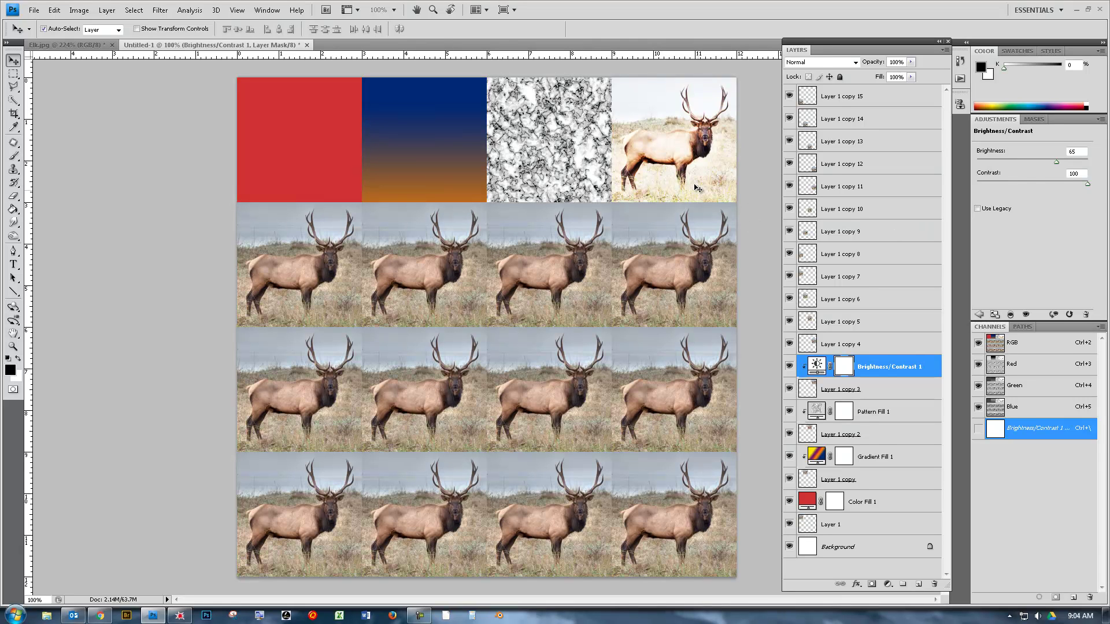
- Add a Levels adjustment layer above Layer 1 copy 4
left_click(885, 347)
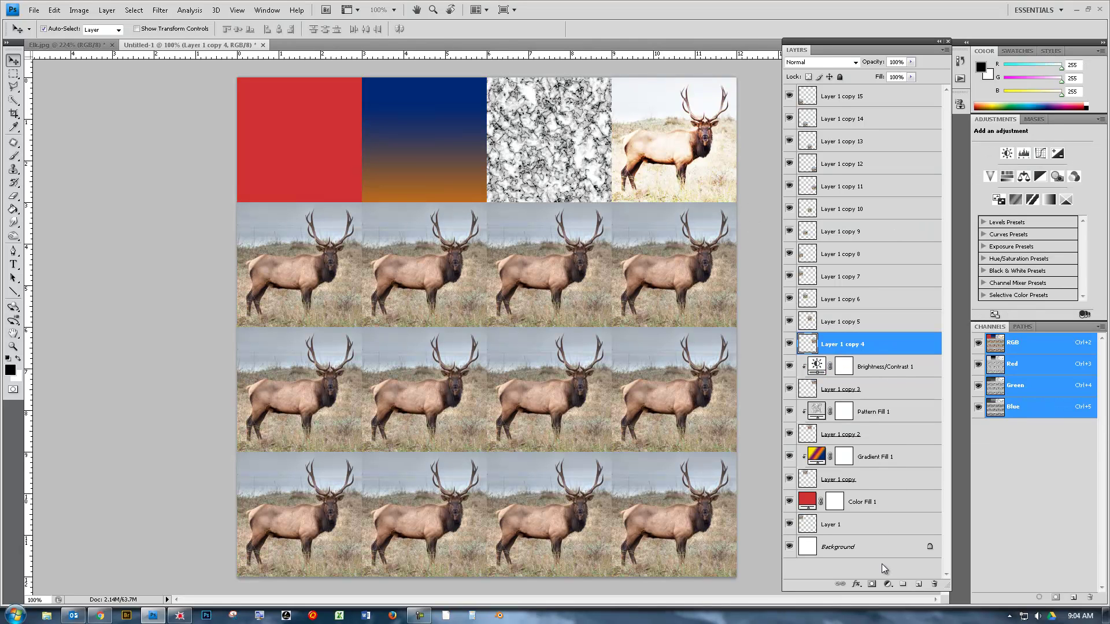
left_click(893, 585)
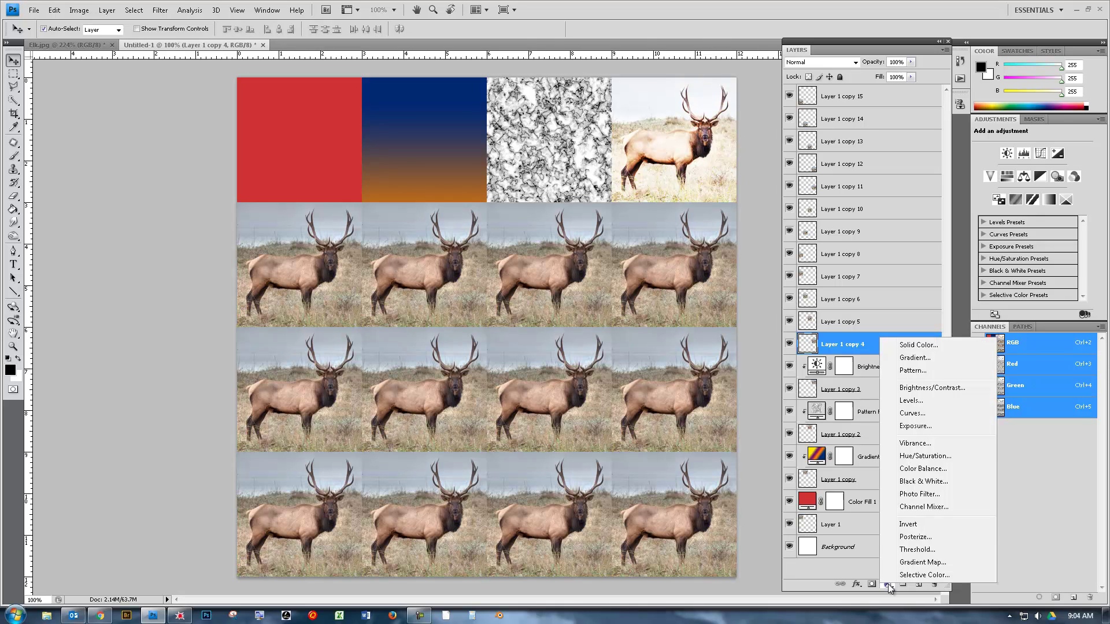
left_click(926, 402)
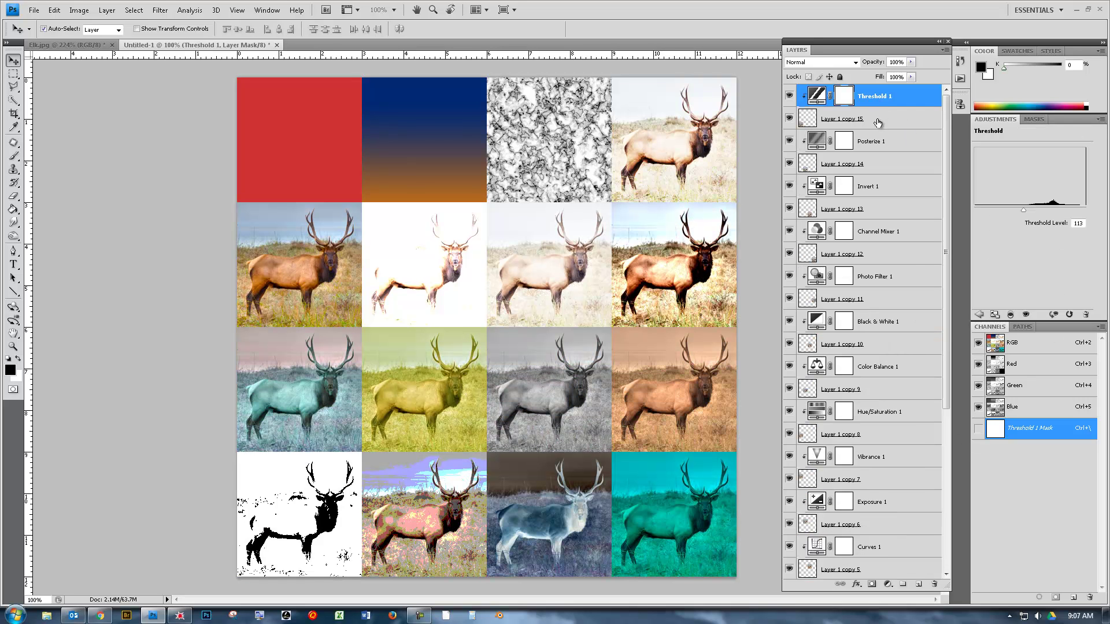
- Examine the available adjustment types, the stack of clipped adjustment layers and the complete elk grid
left_click(888, 586)
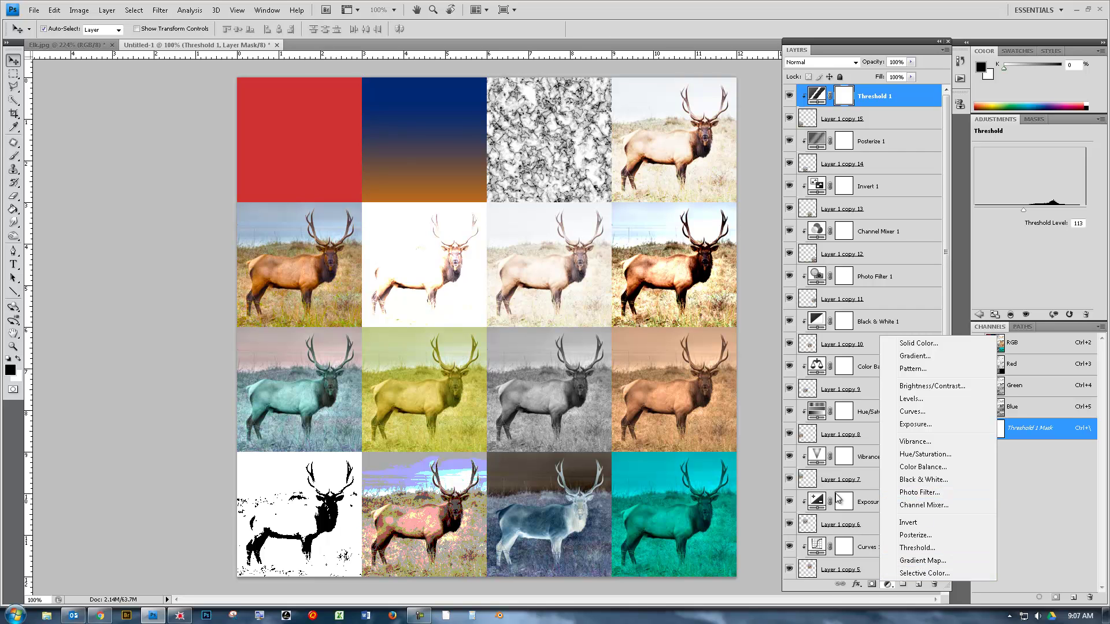
left_click(826, 585)
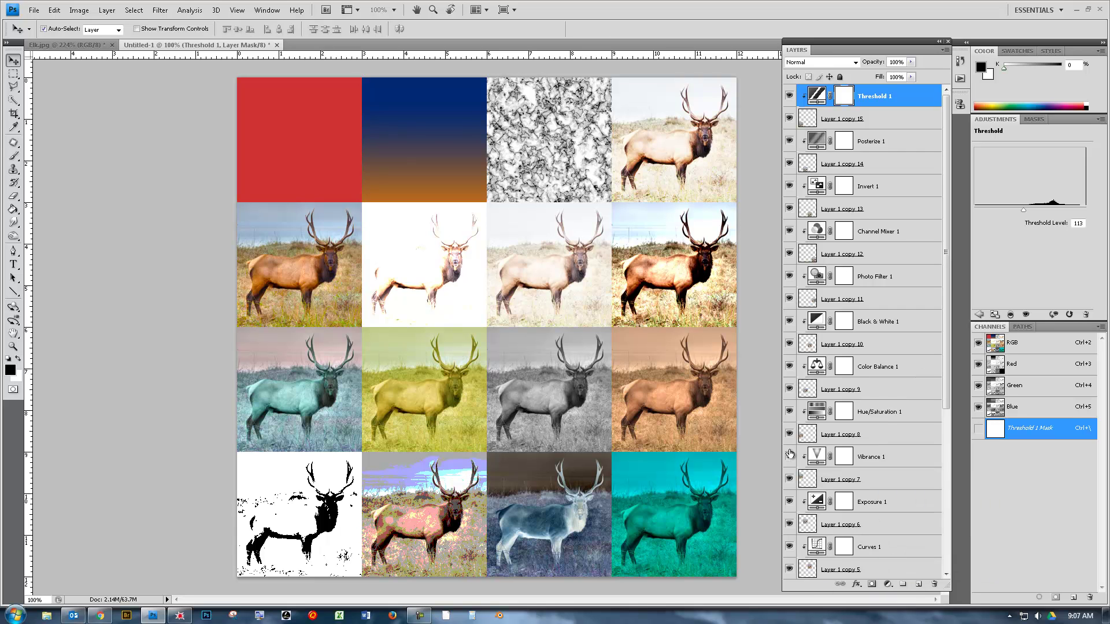
scroll(828, 364, "down", 5)
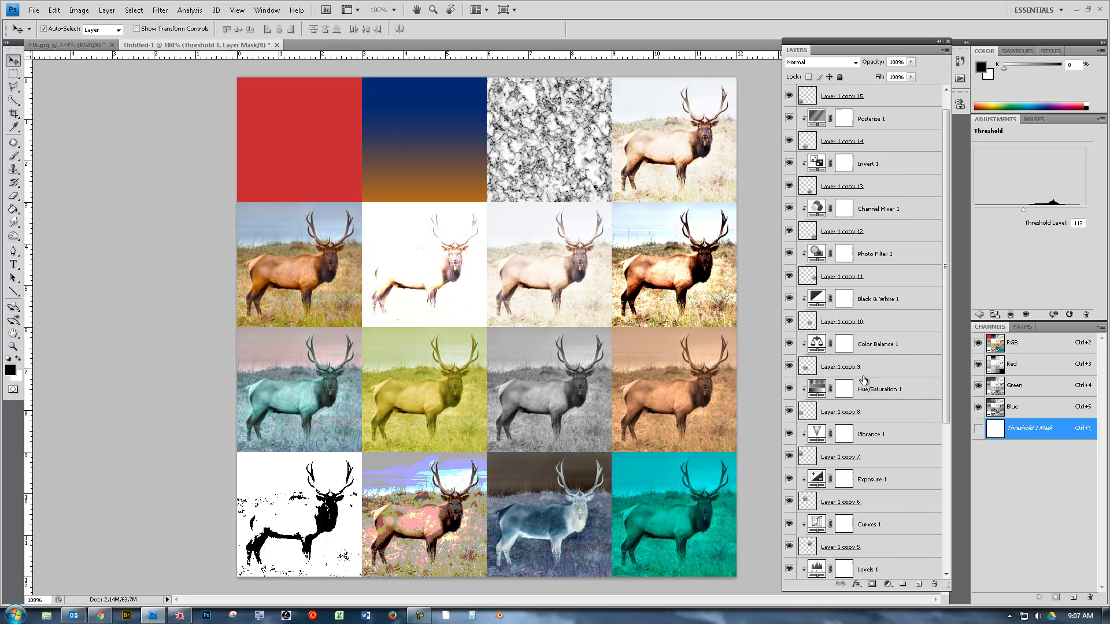
scroll(883, 381, "up", 5)
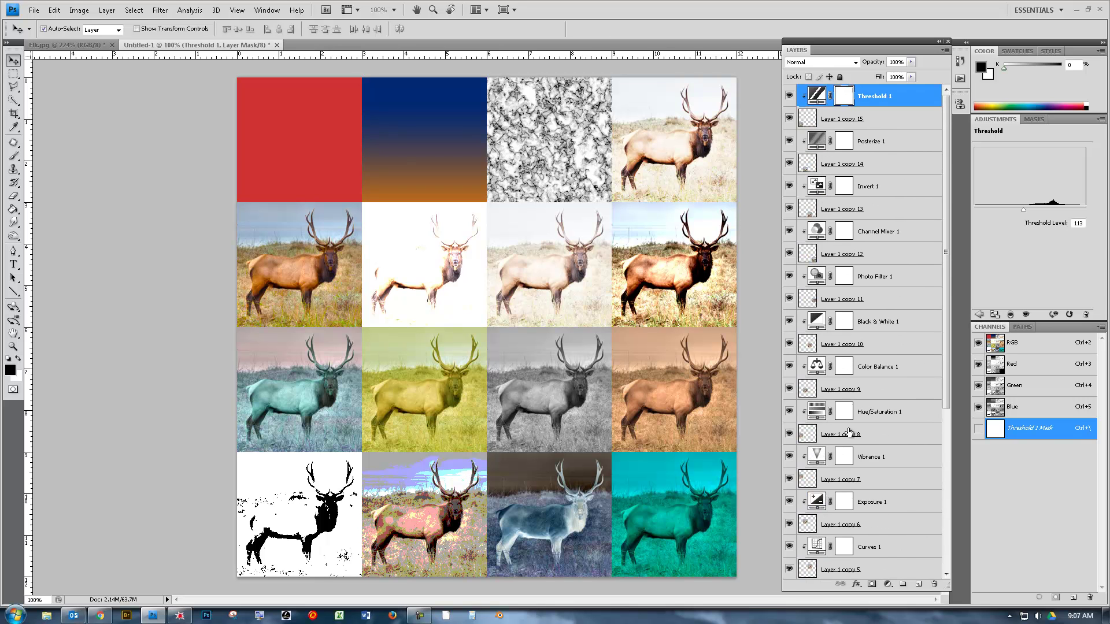
scroll(876, 190, "down", 5)
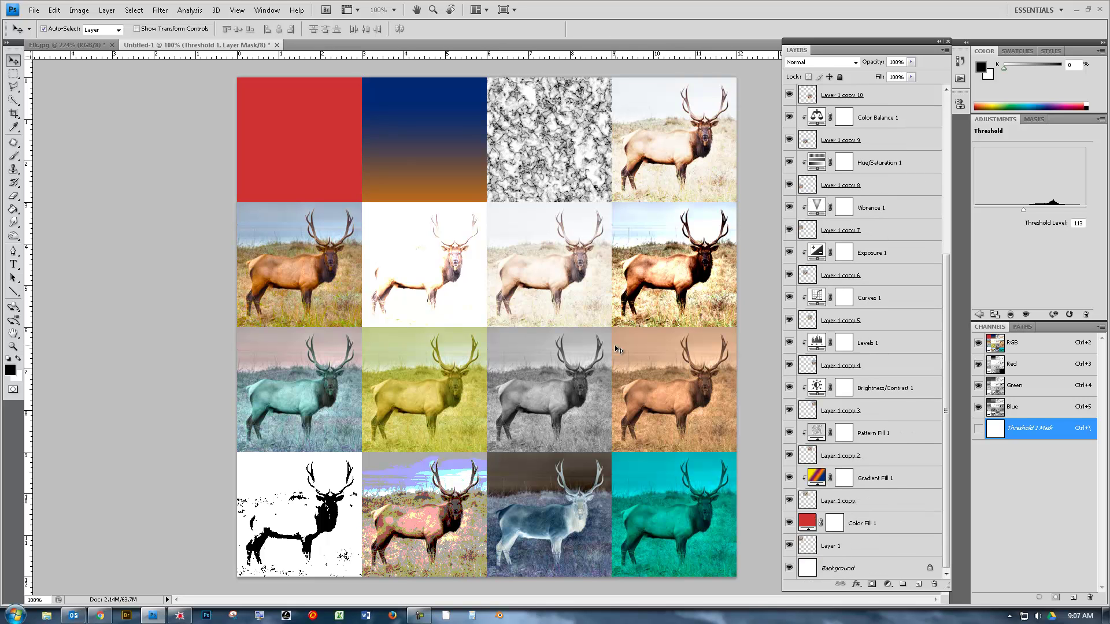
scroll(645, 368, "down", 2)
scroll(654, 478, "up", 1)
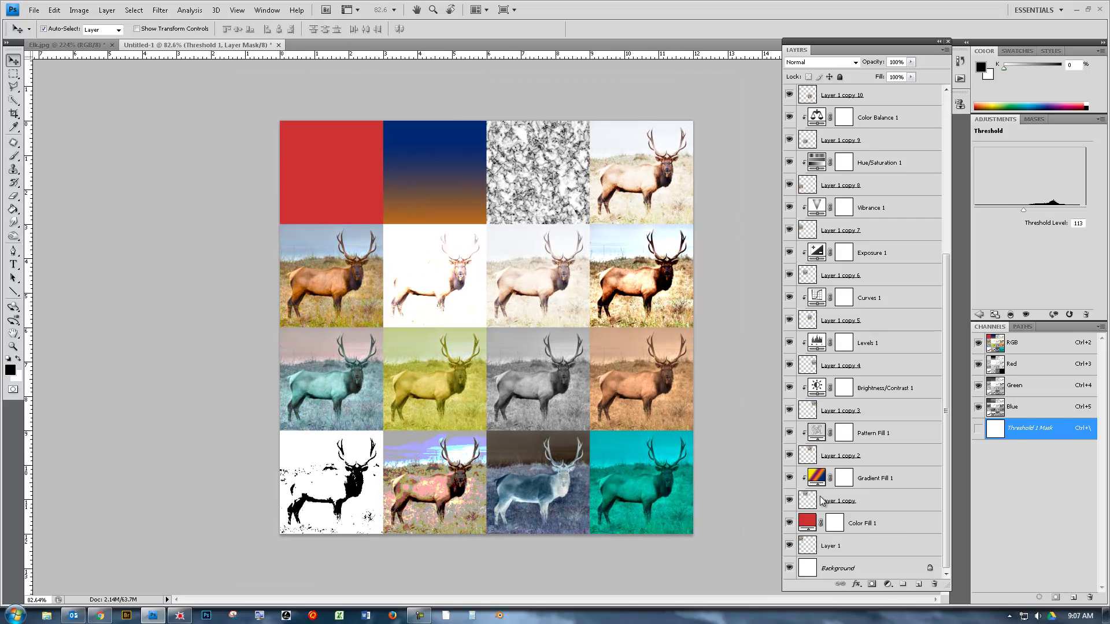
- Lower the opacity of the red Color Fill layer so the first elk photo shows through
left_click(893, 526)
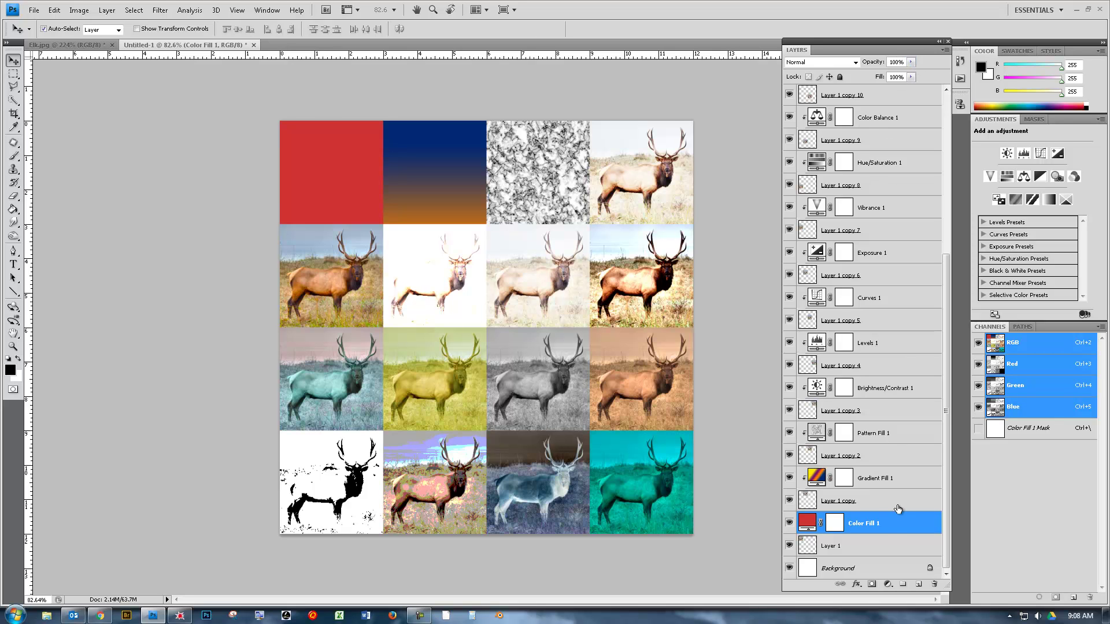
left_click(912, 60)
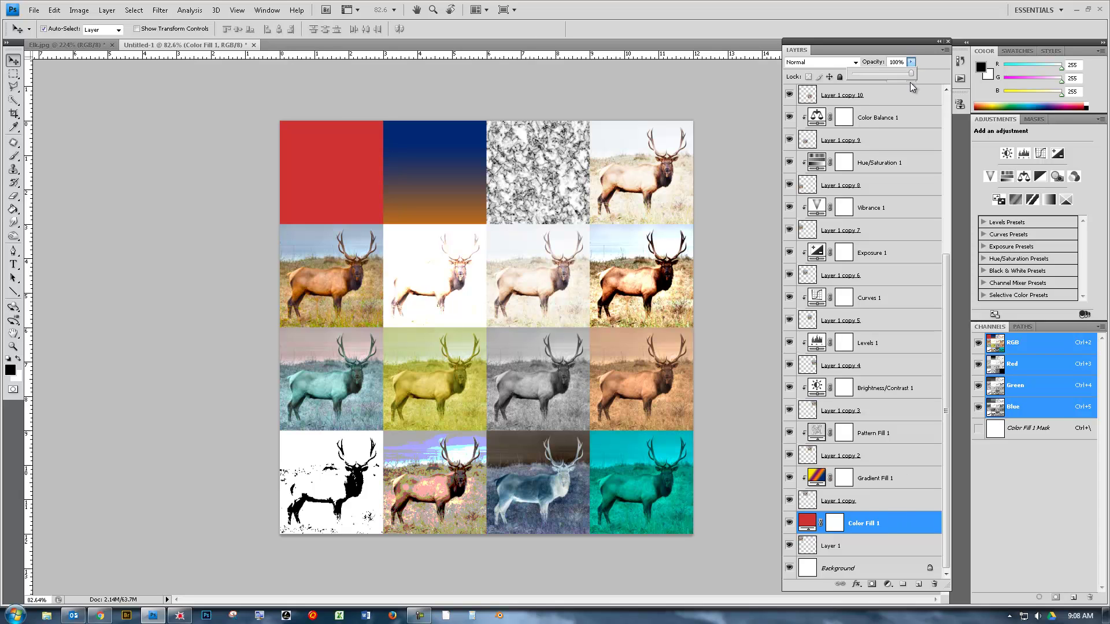
left_click_drag(910, 77, 869, 75)
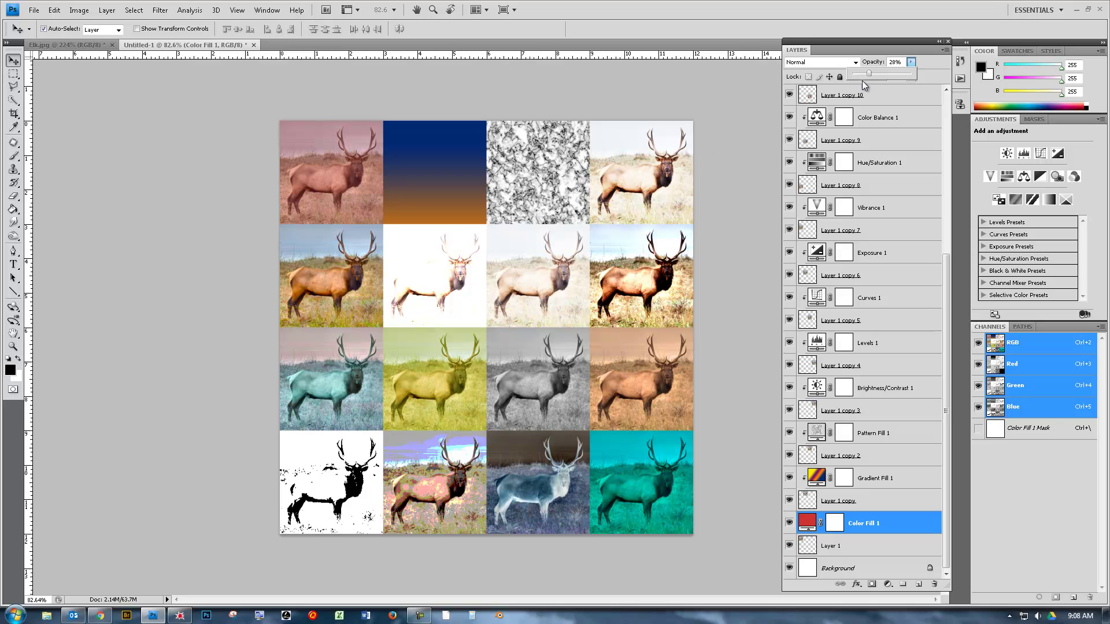
left_click_drag(884, 71, 898, 74)
- Lower the opacity of the Gradient Fill layer so the second elk photo shows through
left_click(897, 480)
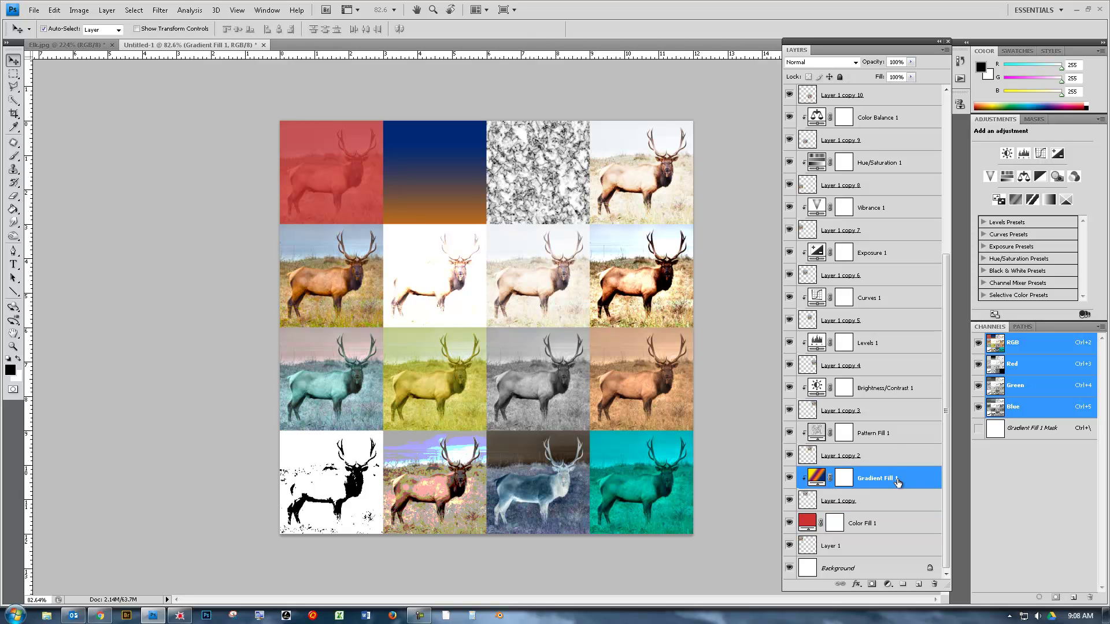
left_click(911, 62)
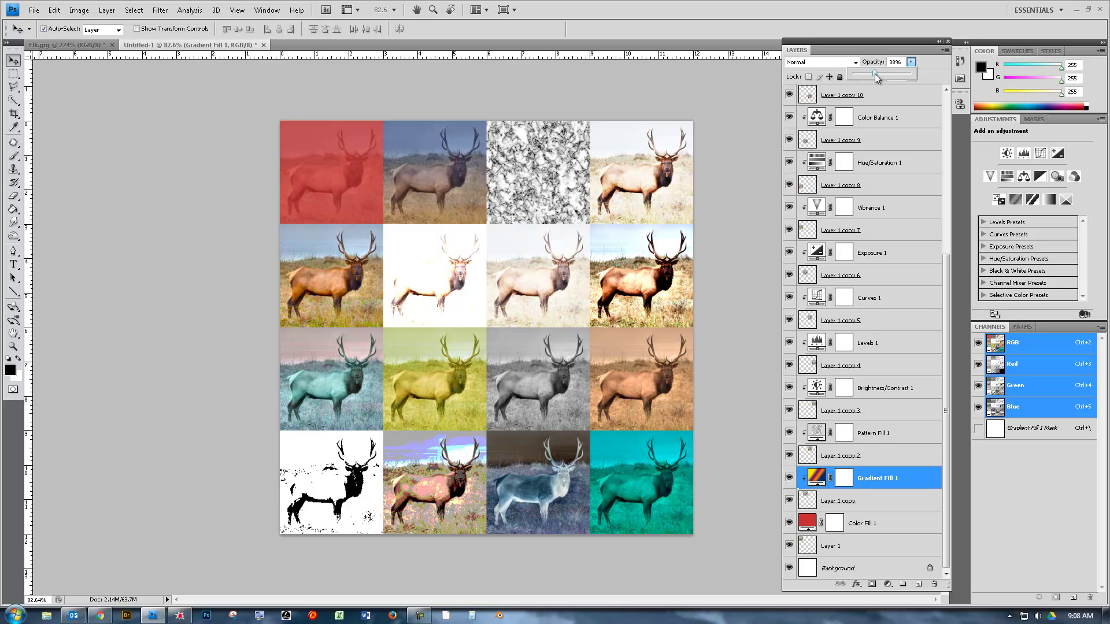
left_click_drag(895, 75, 915, 75)
- Set the opacity of the Pattern Fill layer to 25%
left_click(882, 433)
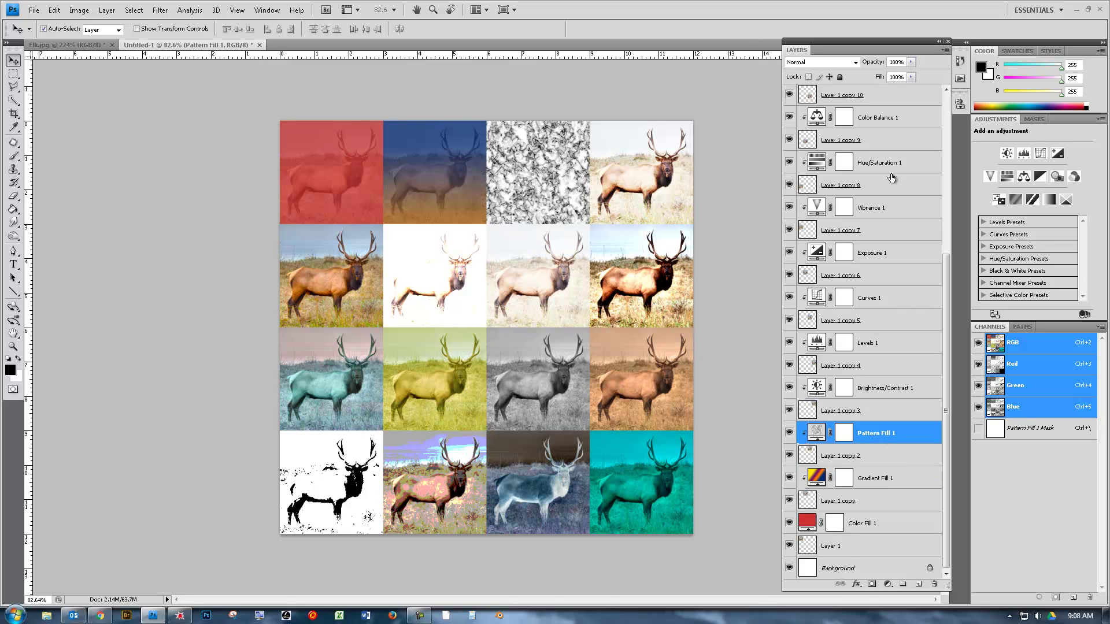
left_click(911, 62)
left_click_drag(887, 77, 881, 81)
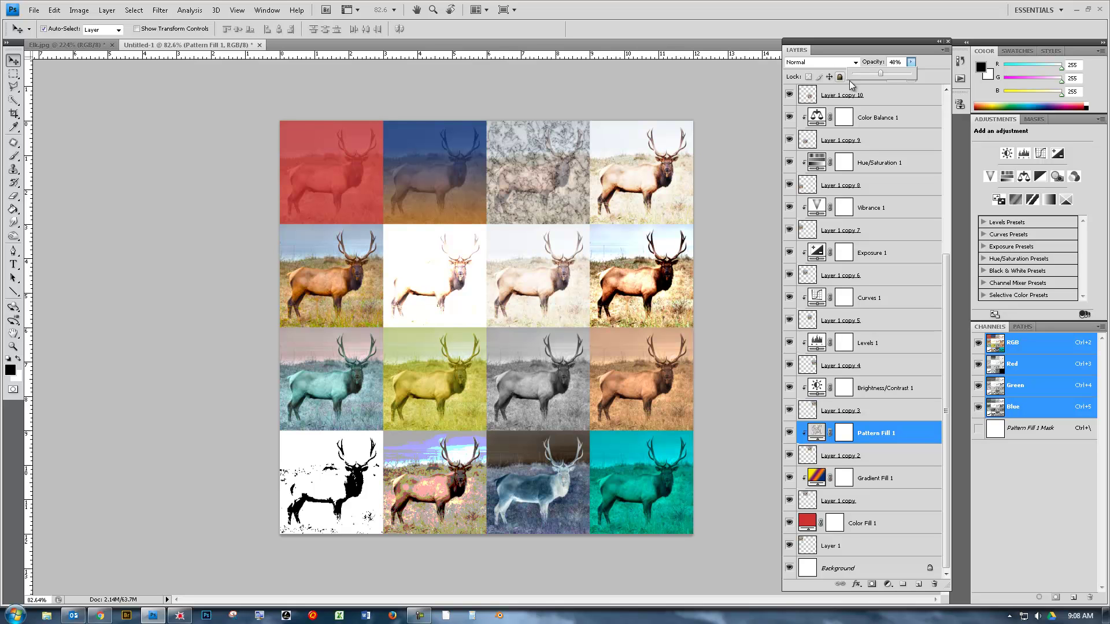
left_click_drag(883, 74, 867, 75)
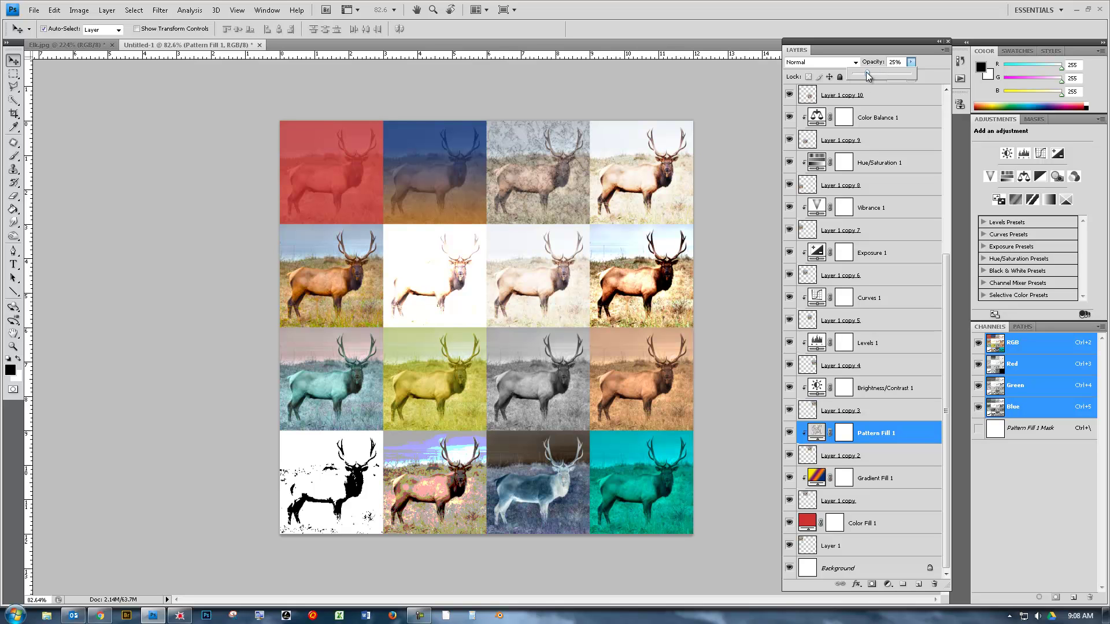
left_click(661, 176)
left_click(911, 62)
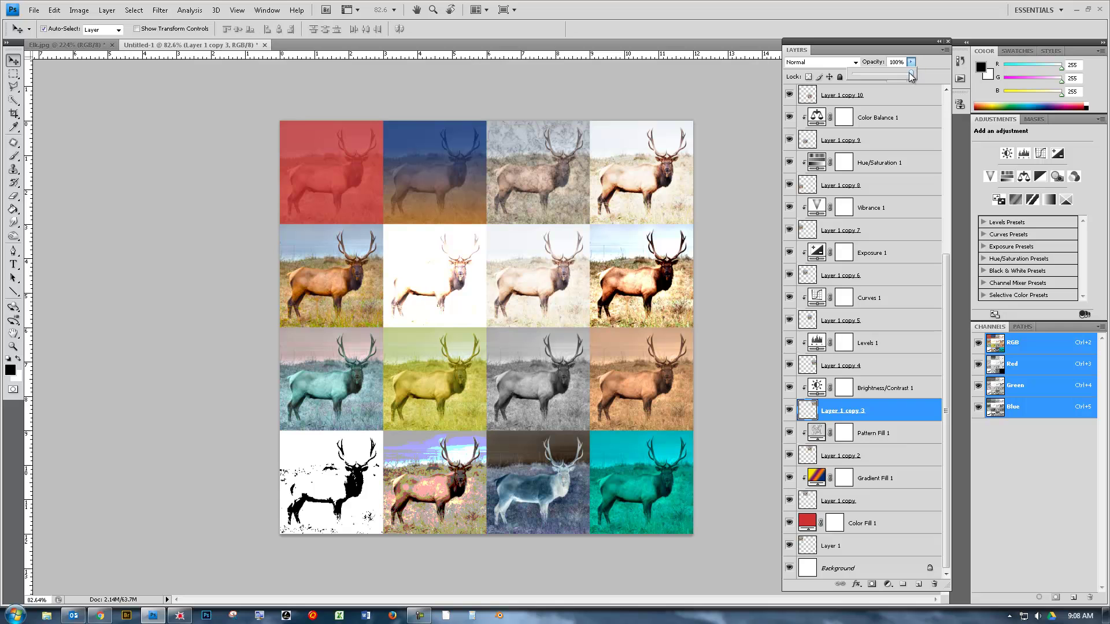
left_click_drag(892, 74, 876, 75)
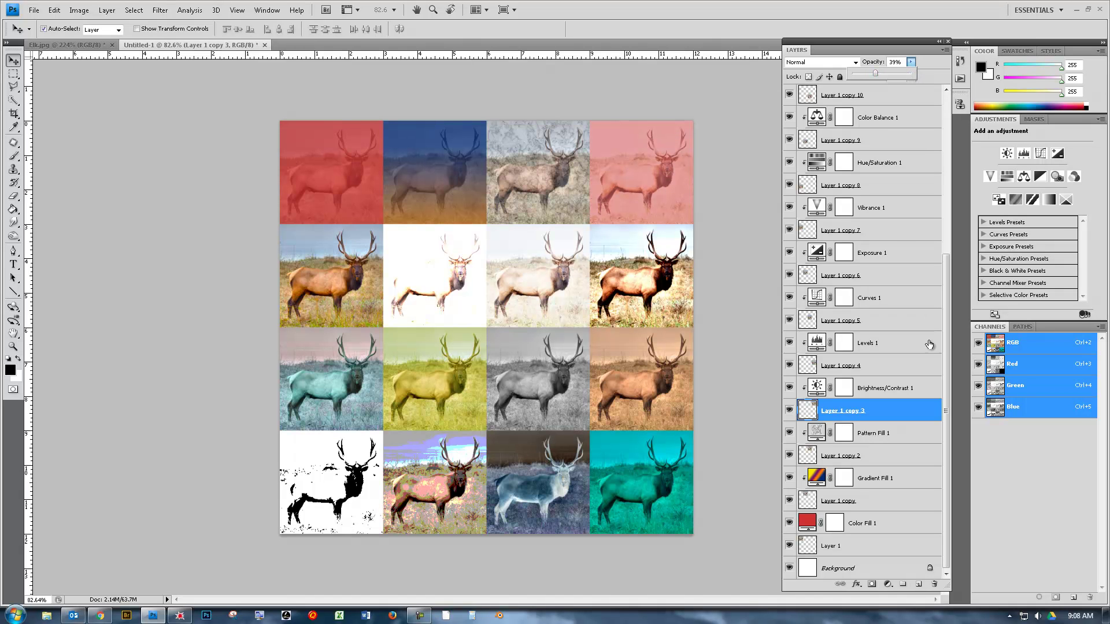
left_click(883, 410)
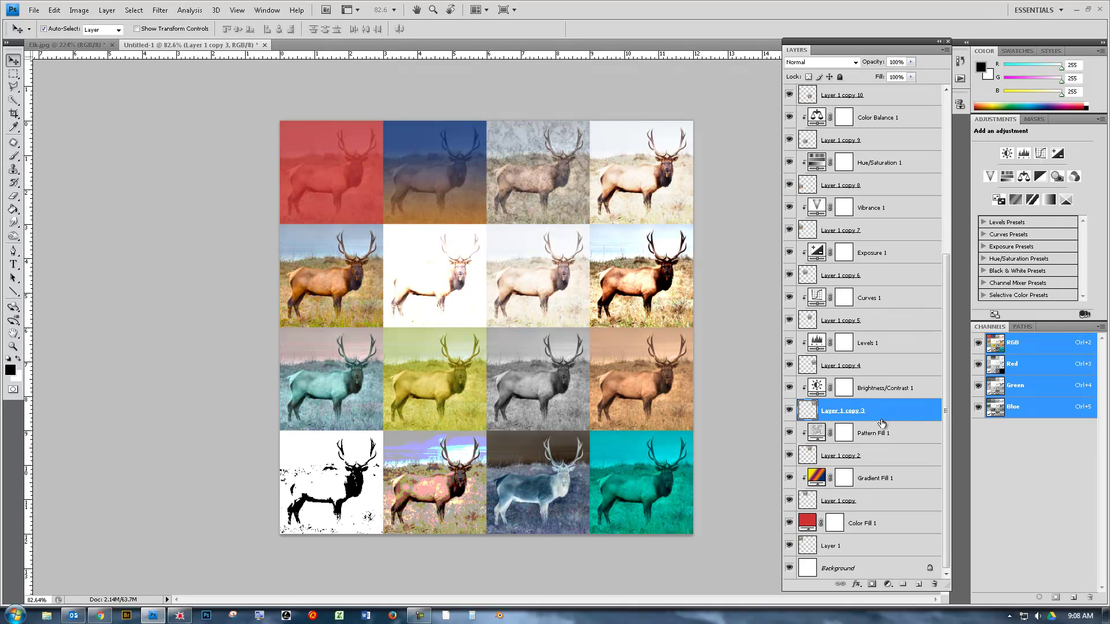
- Examine how the Brightness/Contrast, Pattern Fill and Gradient Fill layers are stacked relative to the elk photo layers they affect
left_click(877, 390)
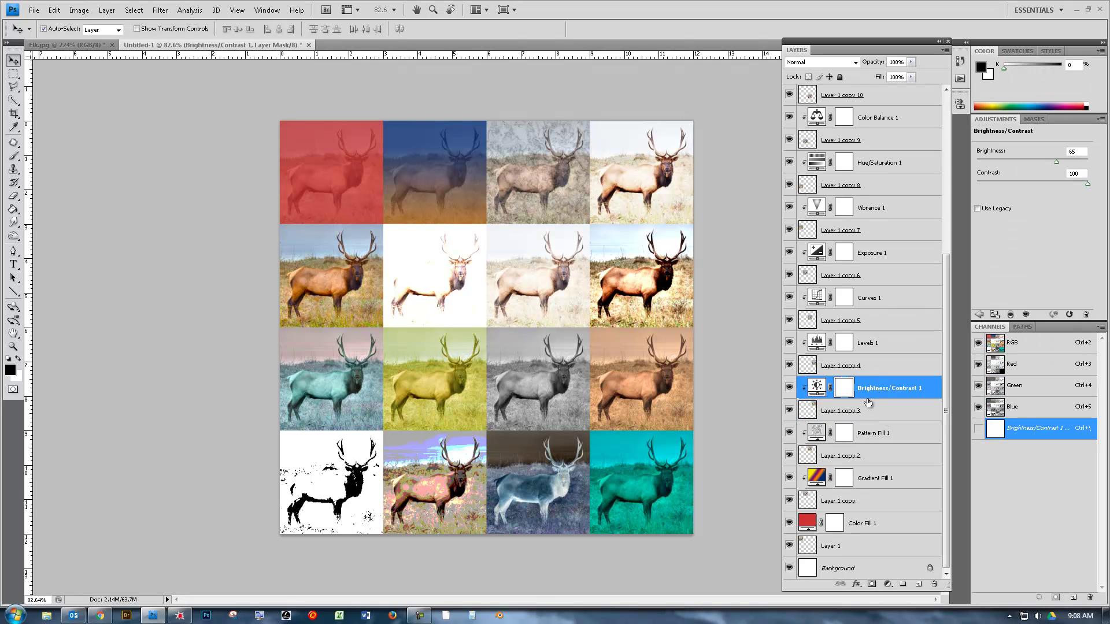
left_click(876, 437)
left_click(875, 480)
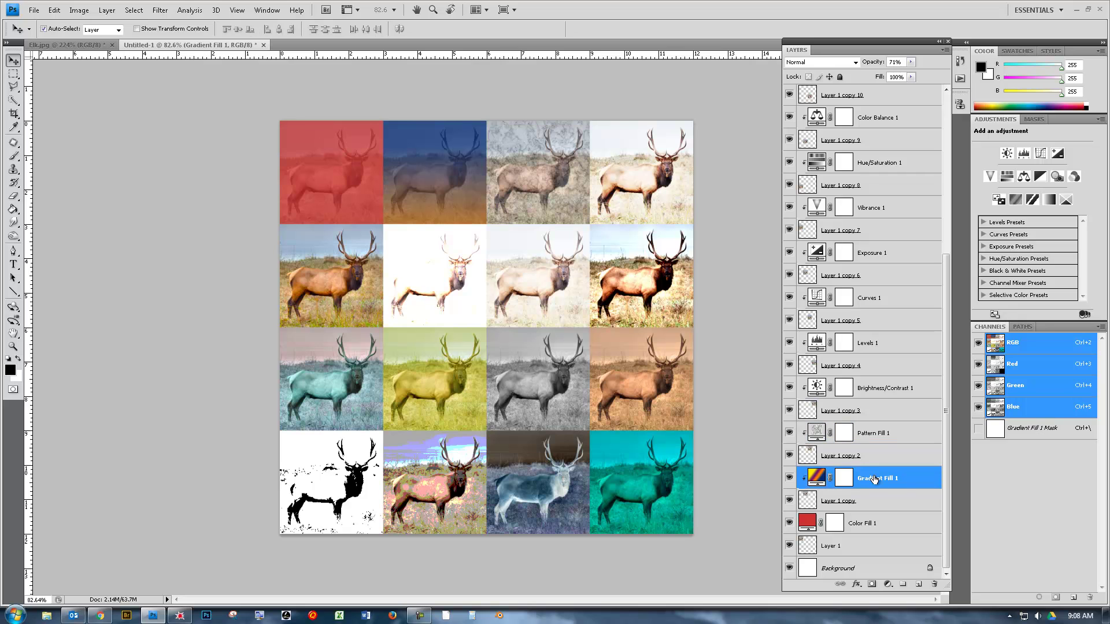
left_click(831, 455)
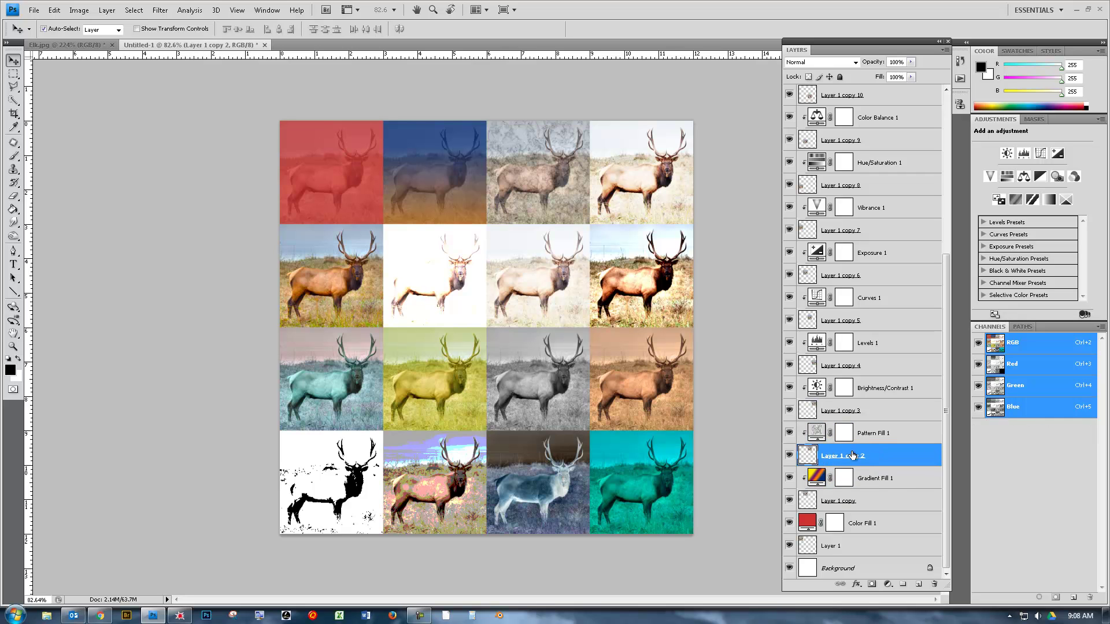
left_click(874, 477)
left_click(855, 436)
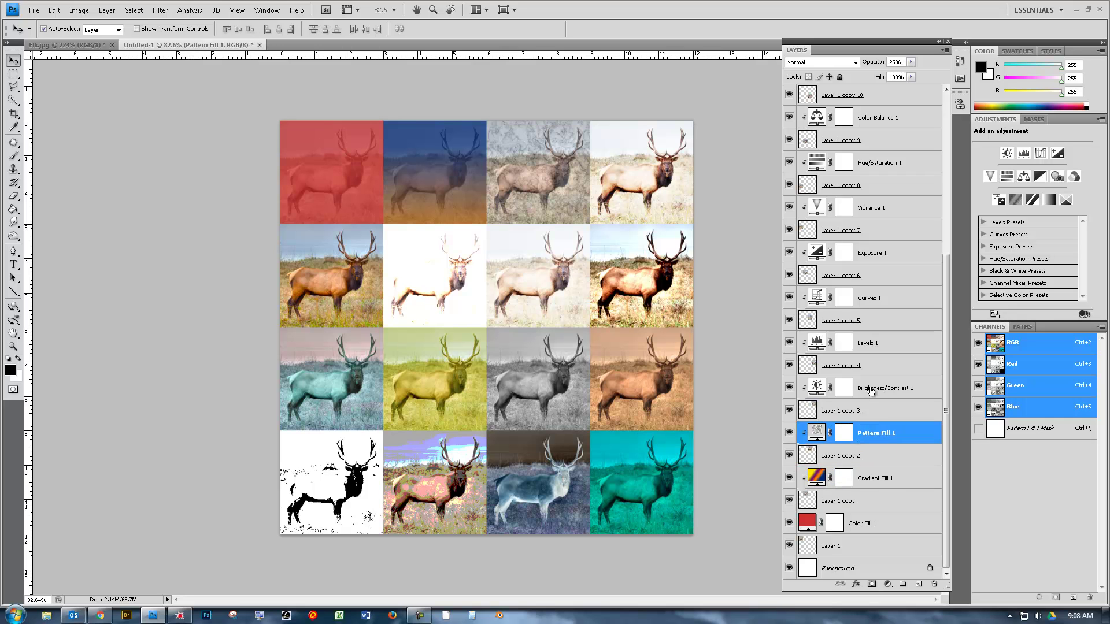
left_click(871, 389)
- Lower the opacity of the Levels, Curves and Exposure layers, and set the Vibrance layer's opacity to 48%
left_click(878, 344)
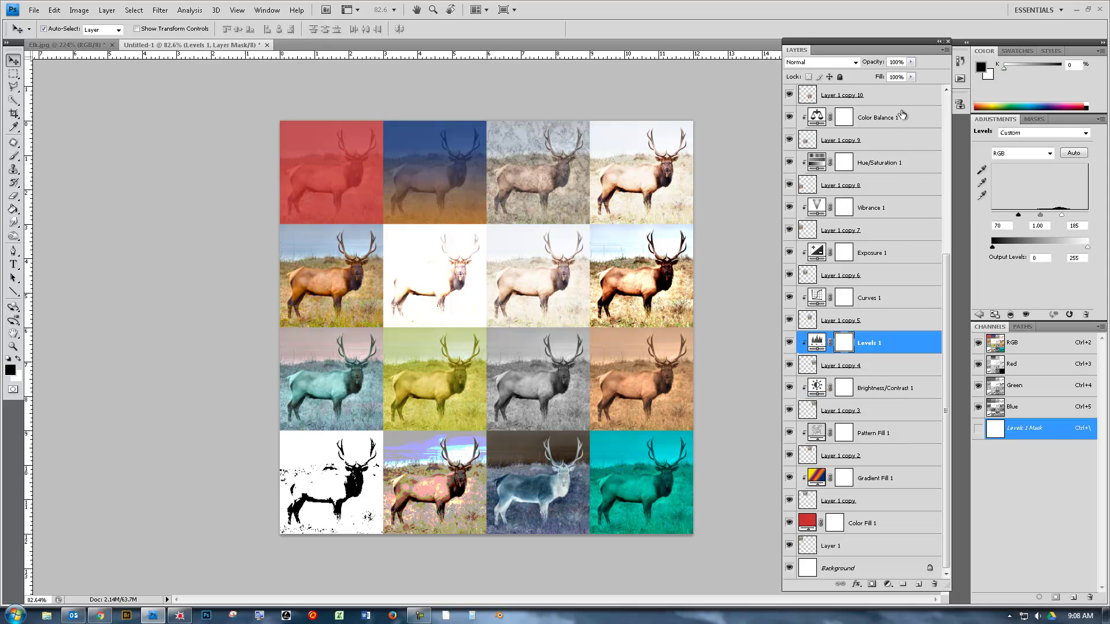
left_click(910, 63)
left_click_drag(913, 74, 890, 74)
left_click(903, 303)
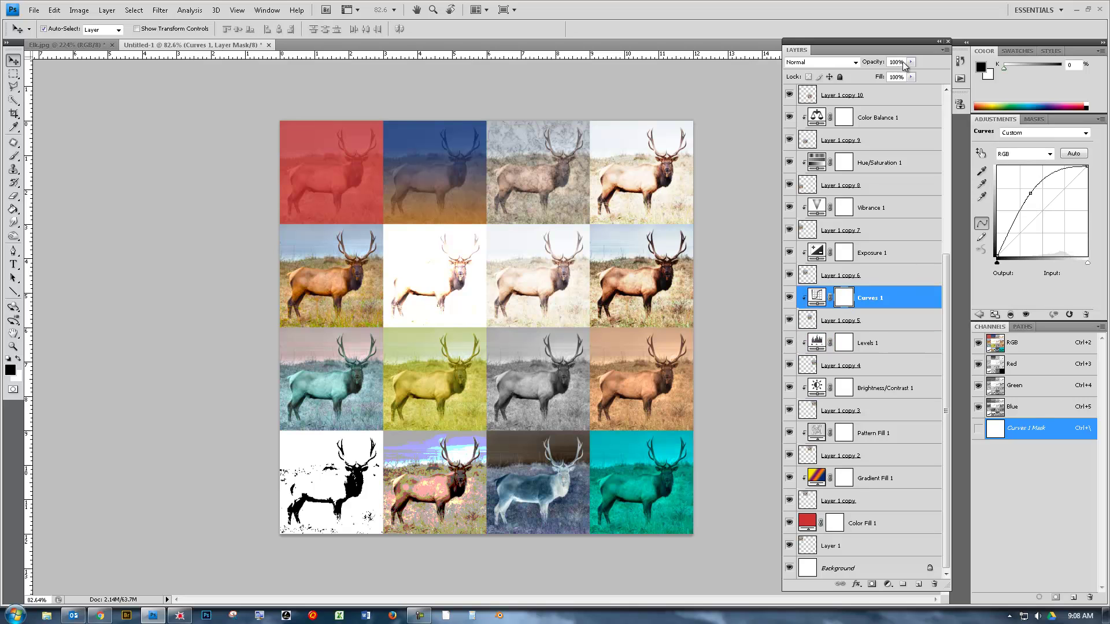
left_click(911, 63)
left_click_drag(885, 77, 880, 75)
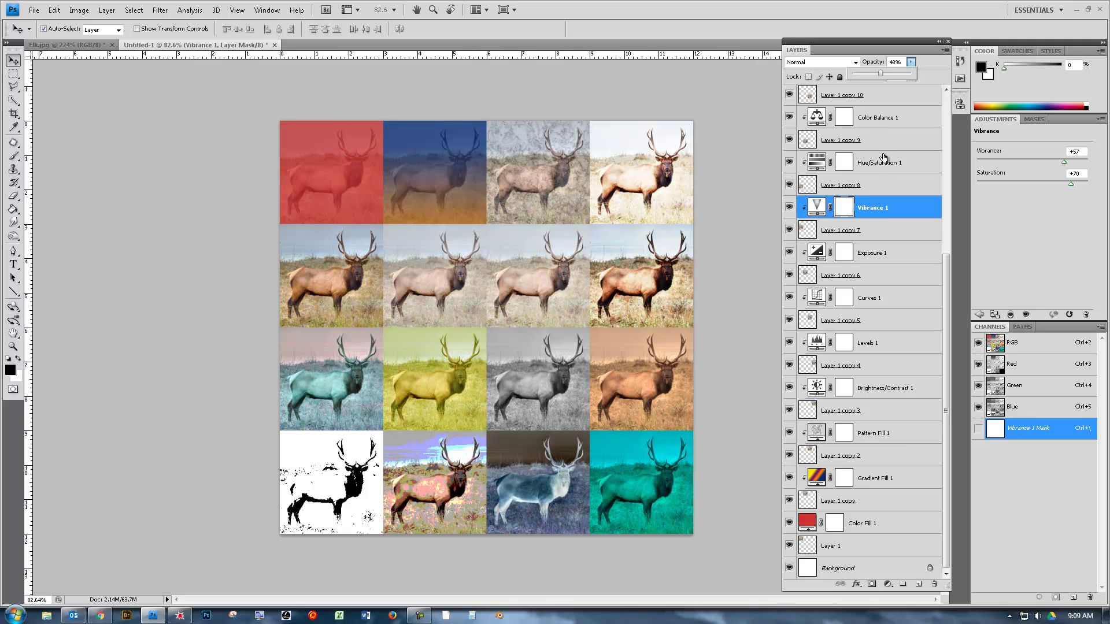
- Set the blend mode of the Hue/Saturation adjustment layer to Darken
left_click(806, 163)
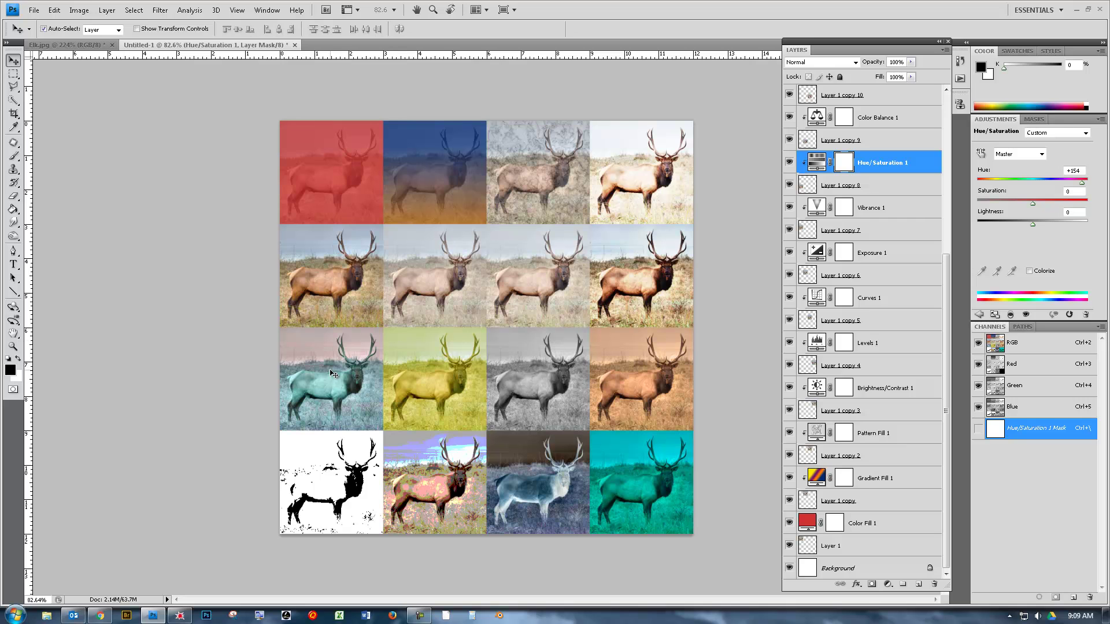
scroll(870, 297, "up", 3)
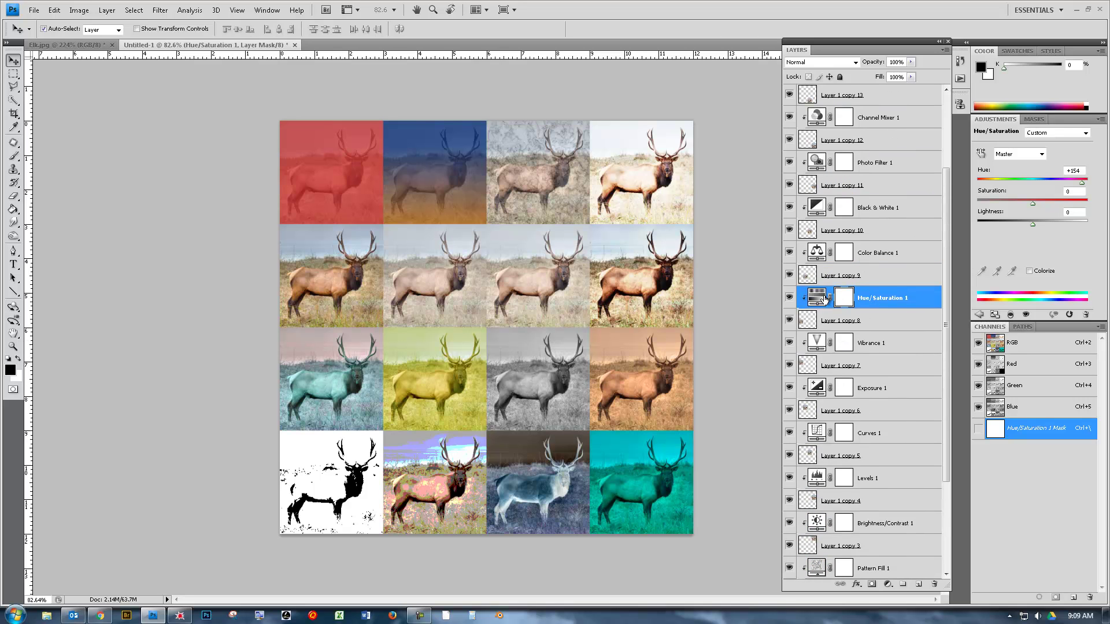
left_click(855, 62)
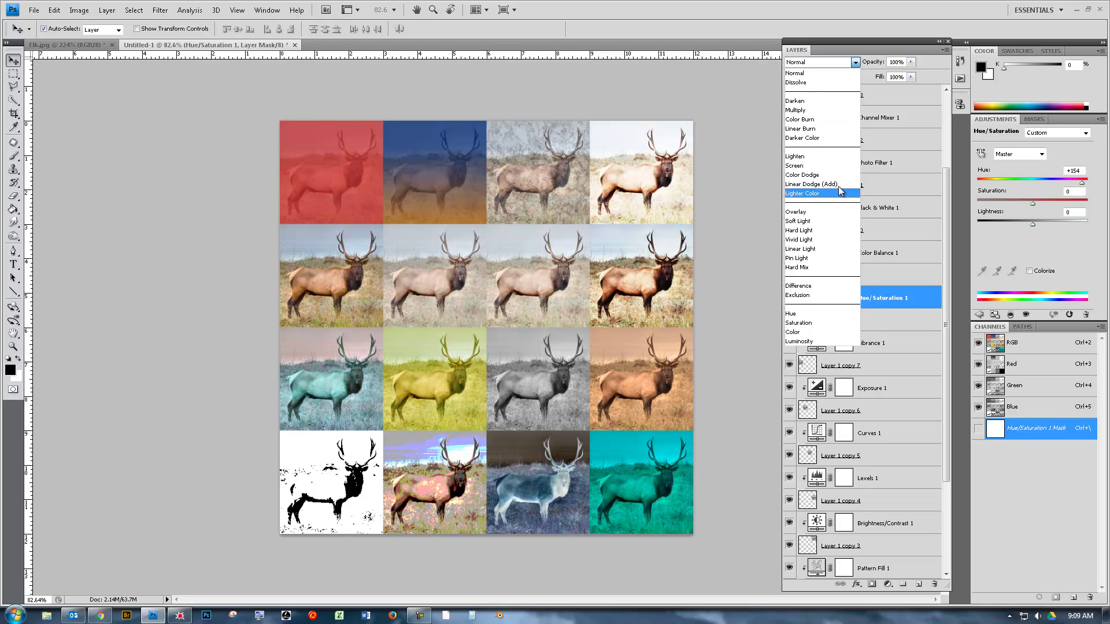
left_click(808, 102)
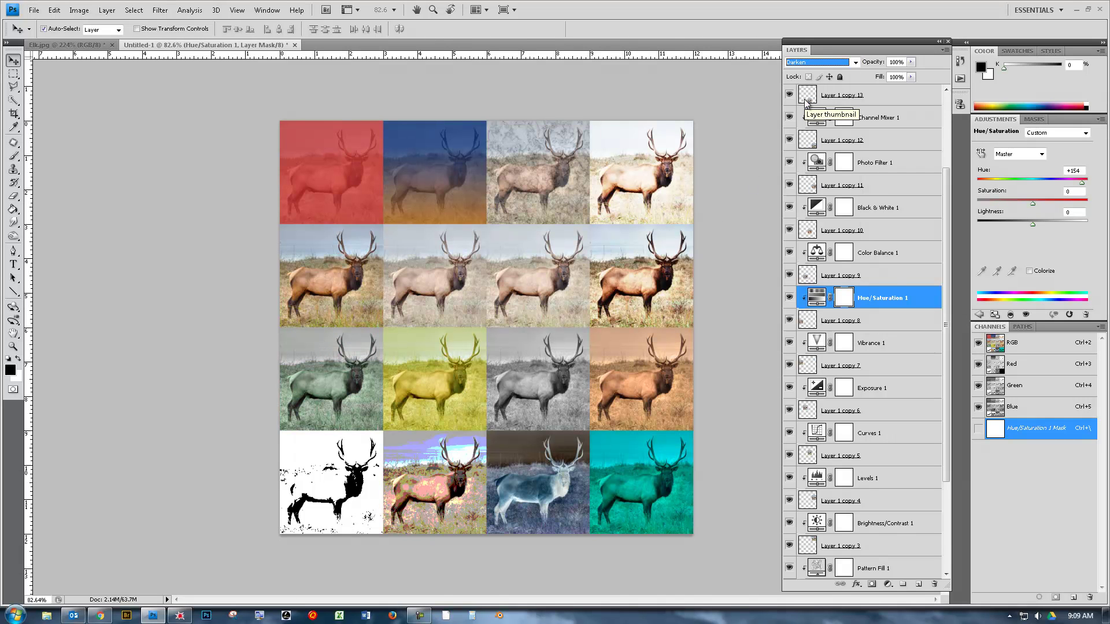
- Set the blend mode of the Color Balance adjustment layer to Linear Dodge (Add)
left_click(890, 255)
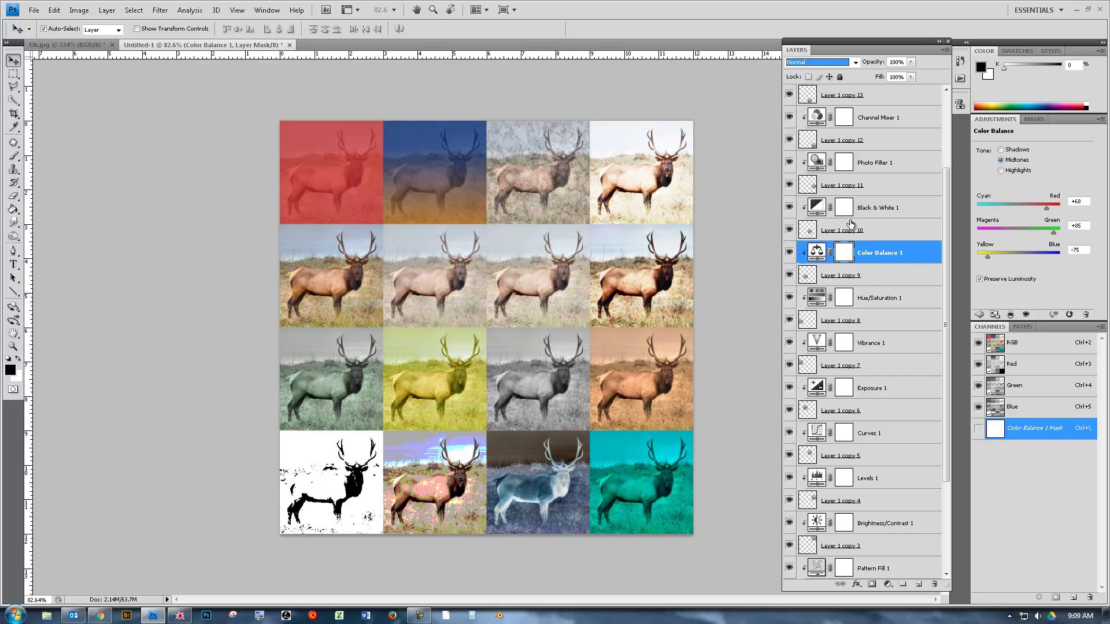
left_click(820, 64)
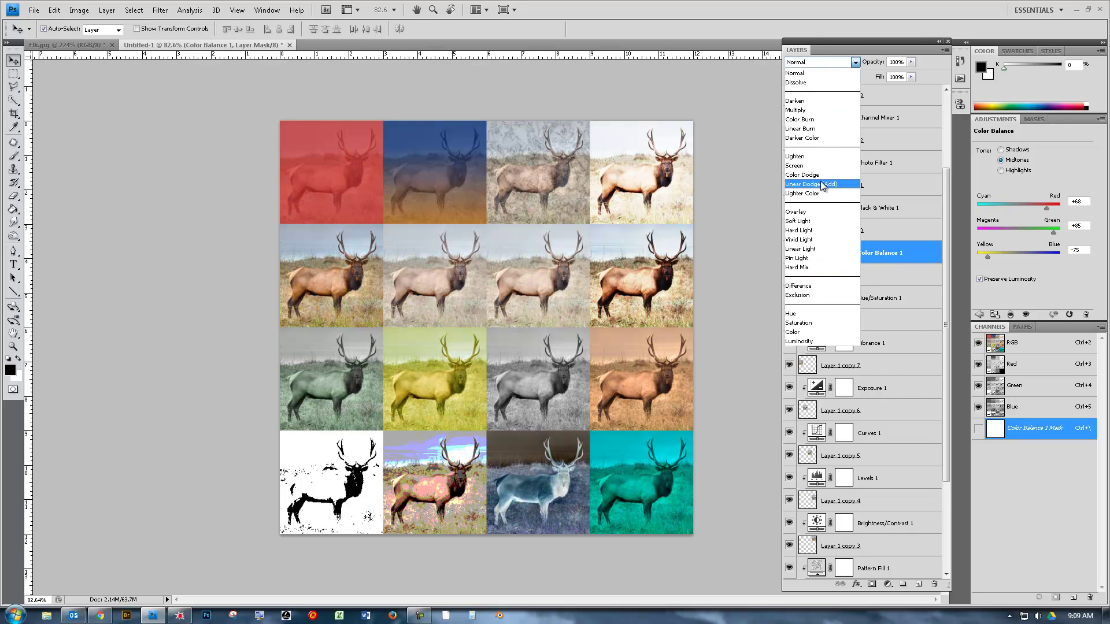
left_click(823, 184)
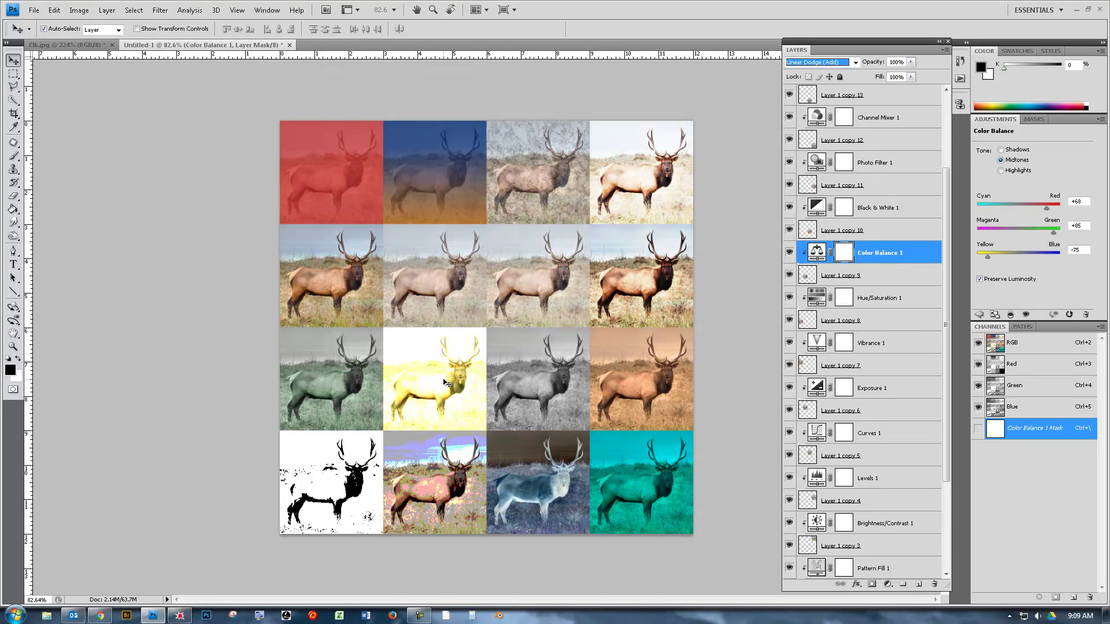
- Set the blend mode of the Black & White adjustment layer to Hard Mix
left_click(891, 215)
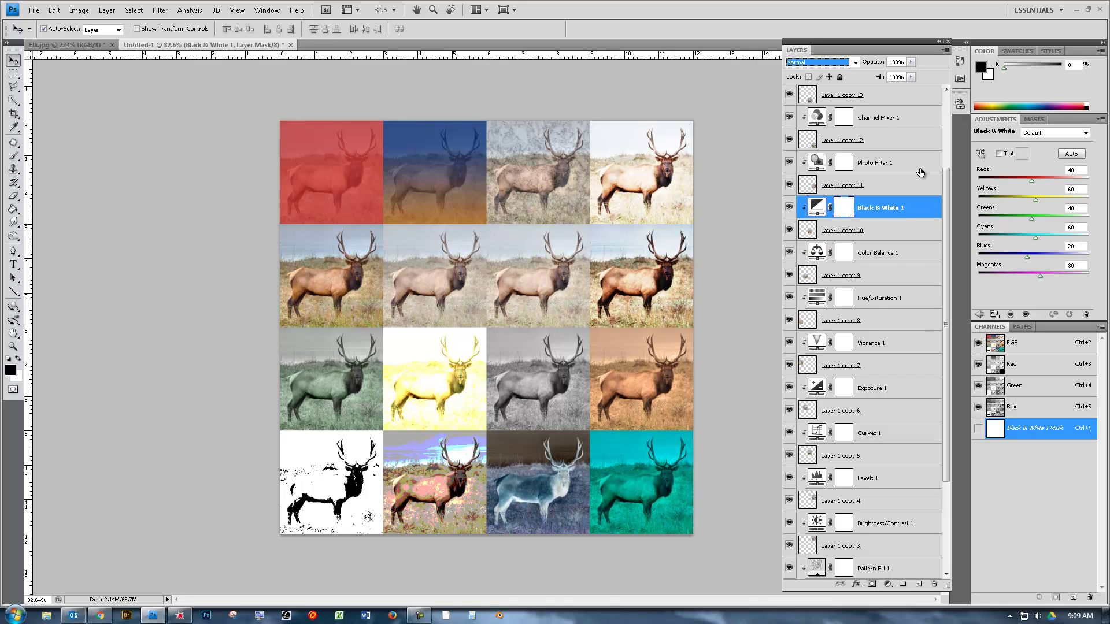
left_click(842, 60)
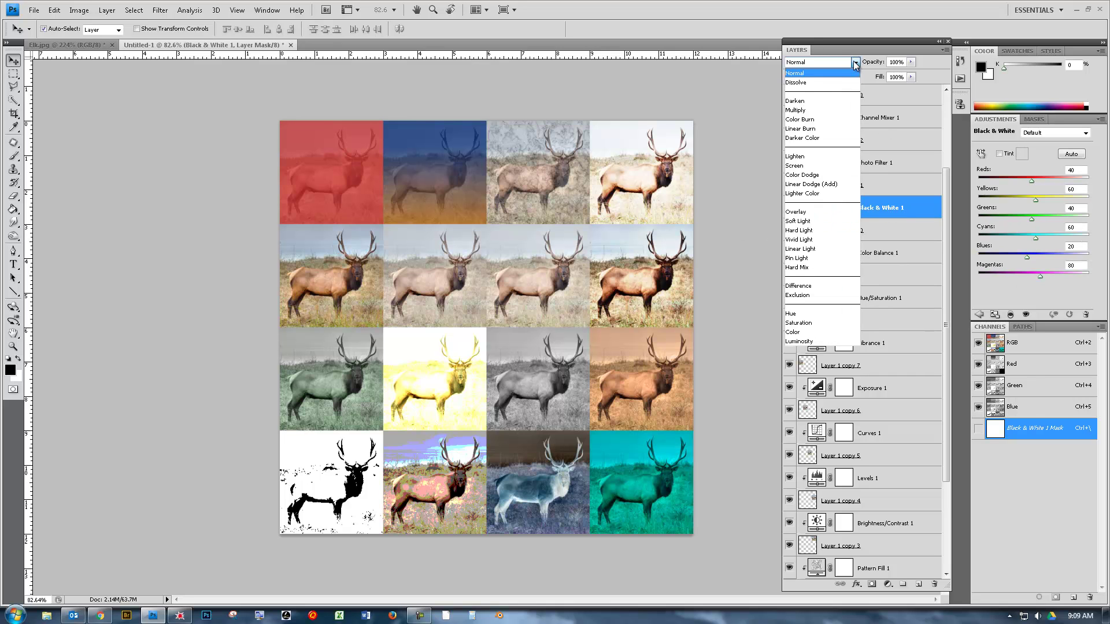
left_click(808, 269)
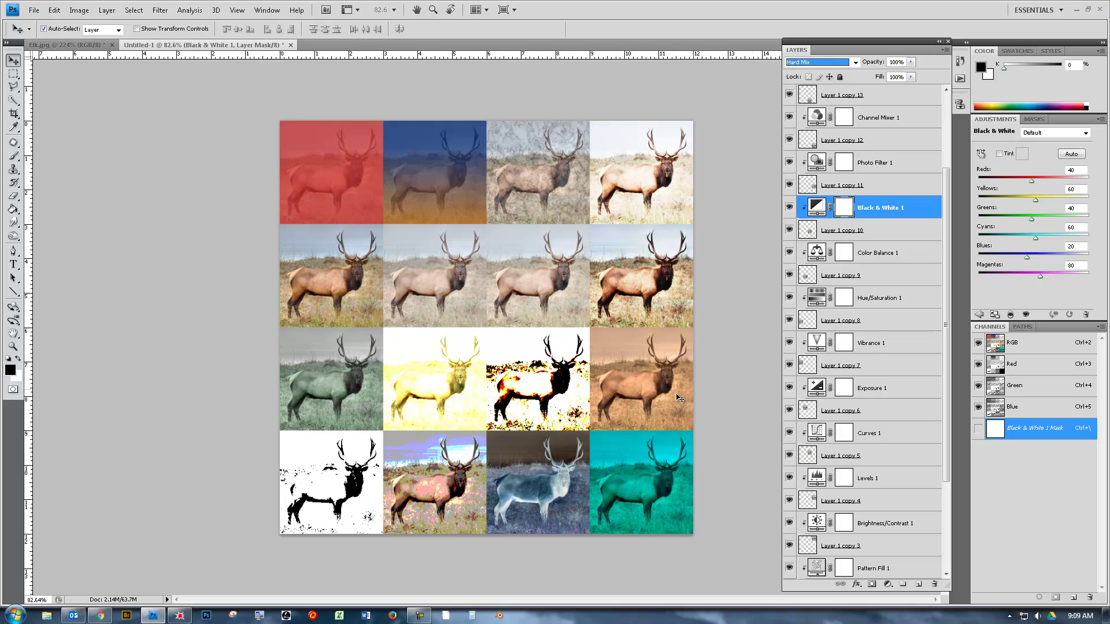
- Change the blend modes of the Photo Filter, Channel Mixer, Invert and Posterize layers, and set the Threshold layer to Darker Color
scroll(827, 280, "up", 5)
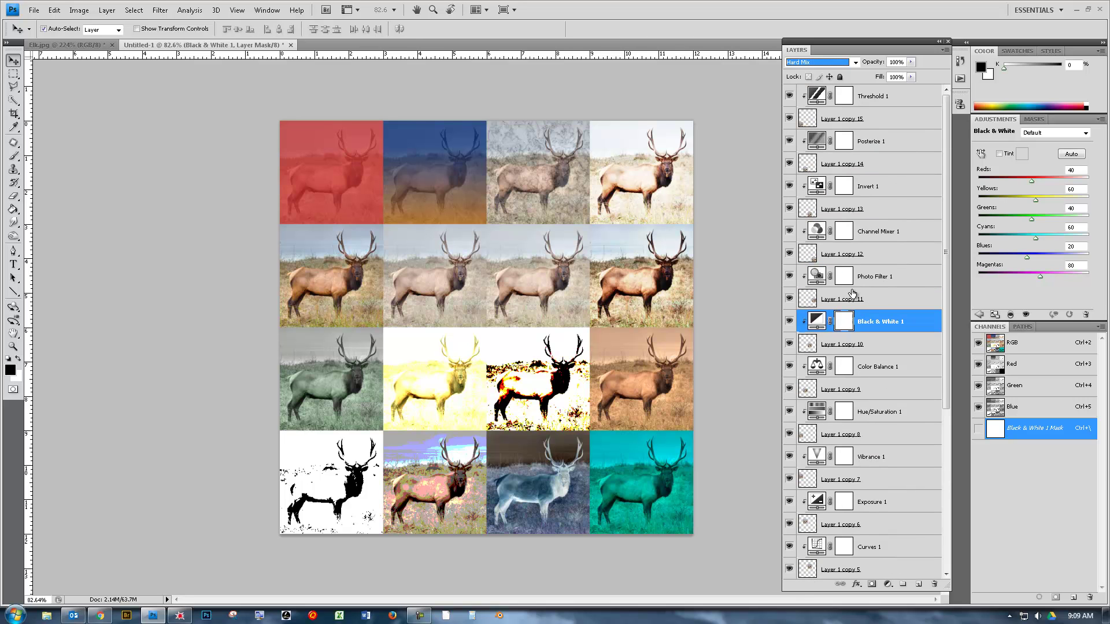
left_click(881, 278)
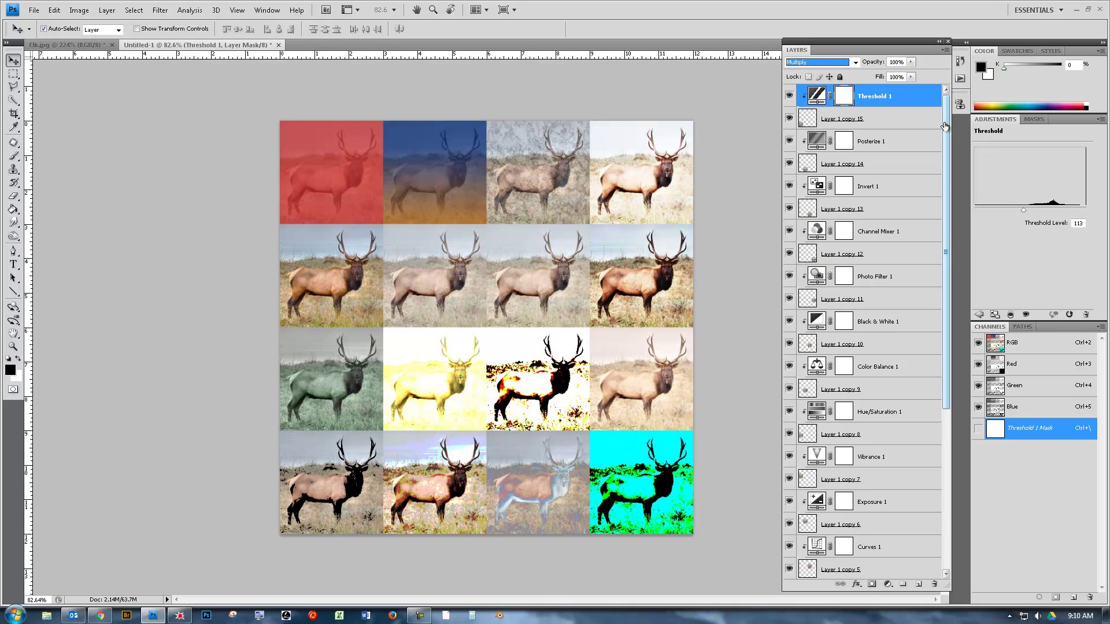
key("shift+plus")
key("shift+plus")
key("shift+plus")
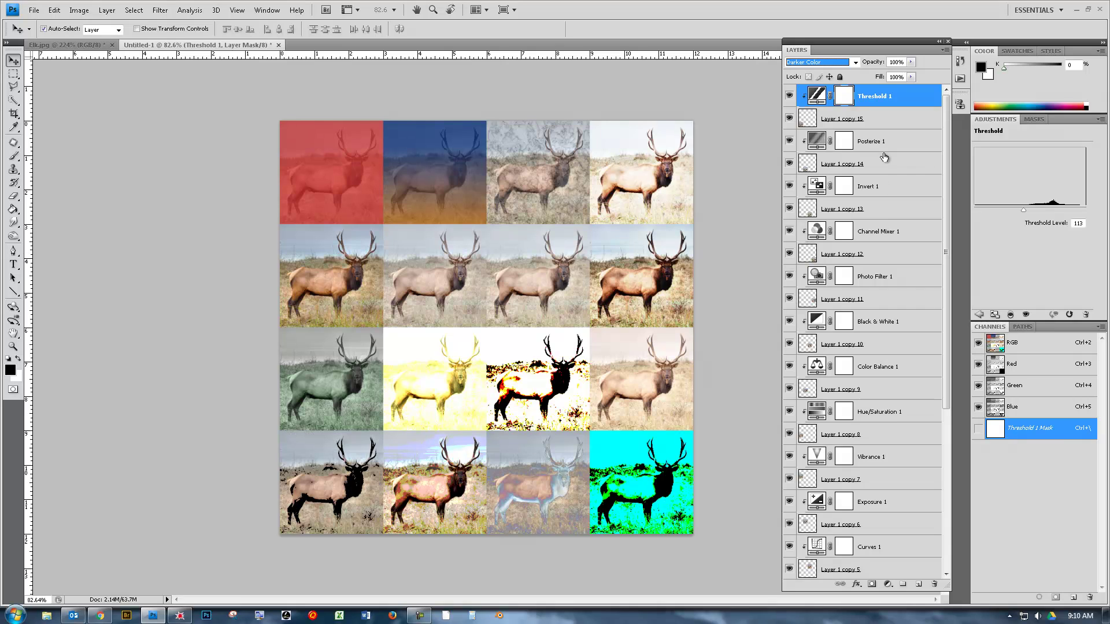
- Examine the elk photo layers at the base of the stack, from Layer 1 to Layer 1 copy 2
left_click(909, 167)
scroll(905, 347, "down", 5)
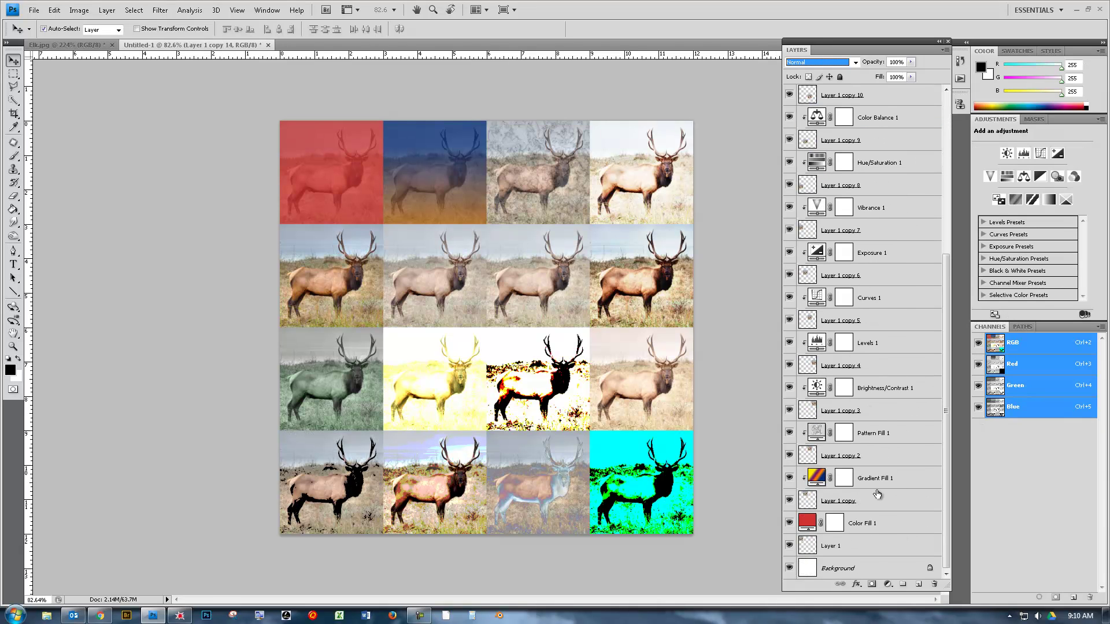
left_click(855, 547)
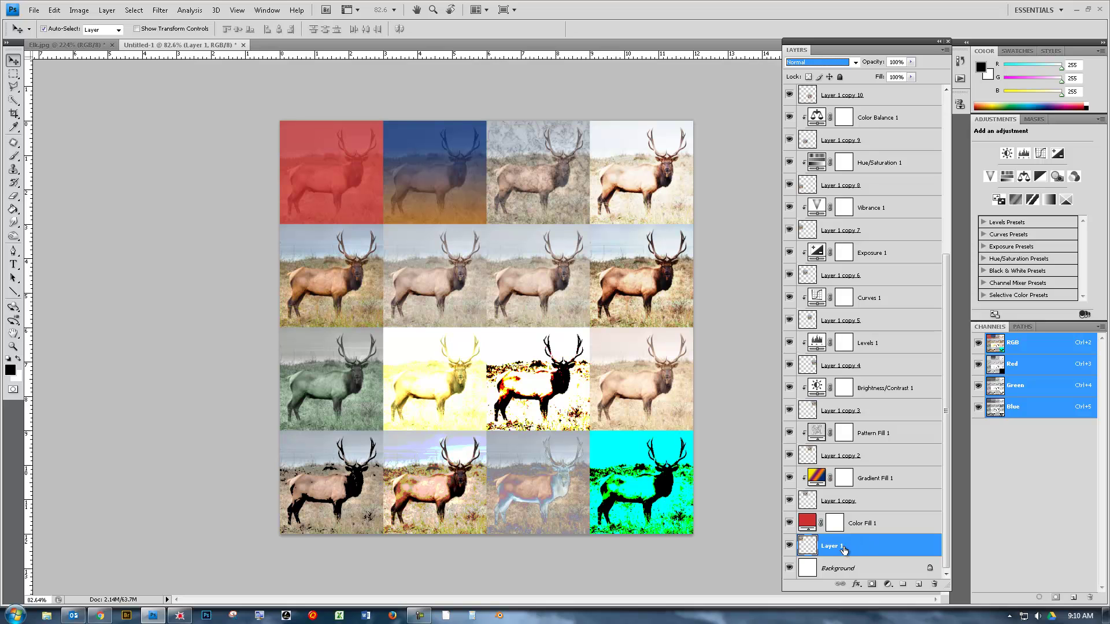
left_click(860, 502)
left_click(882, 454)
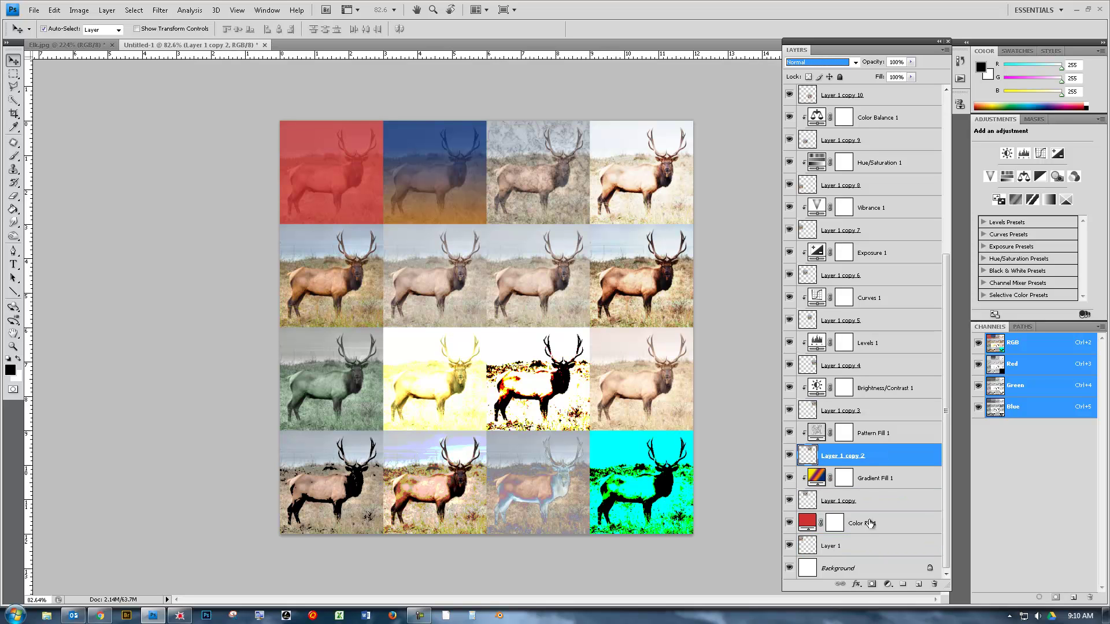
left_click(871, 549)
left_click(873, 502)
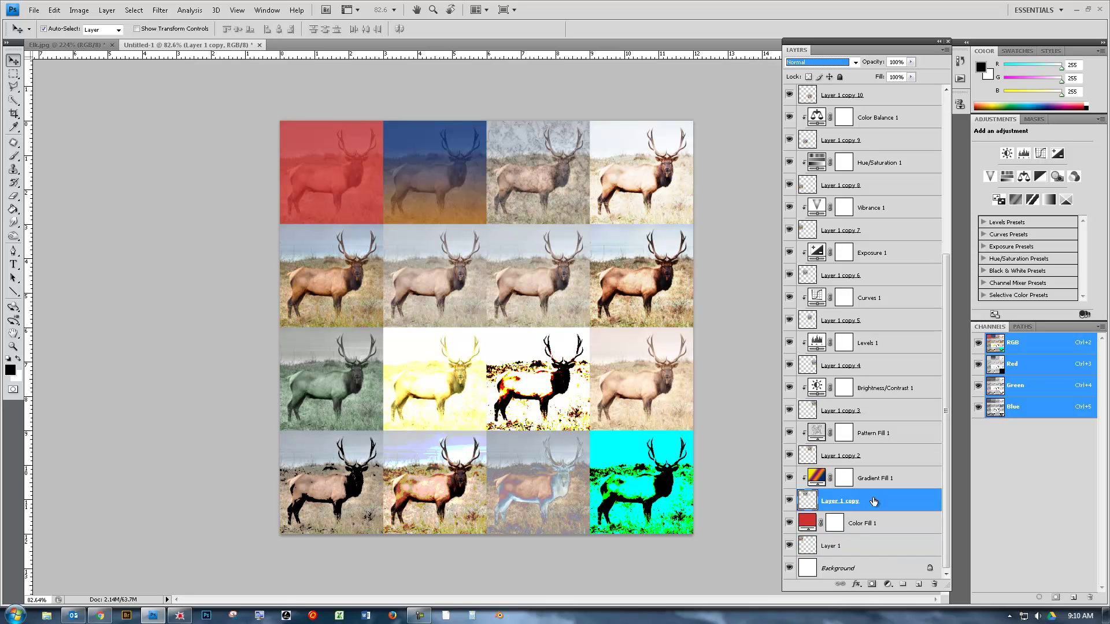
left_click(874, 547)
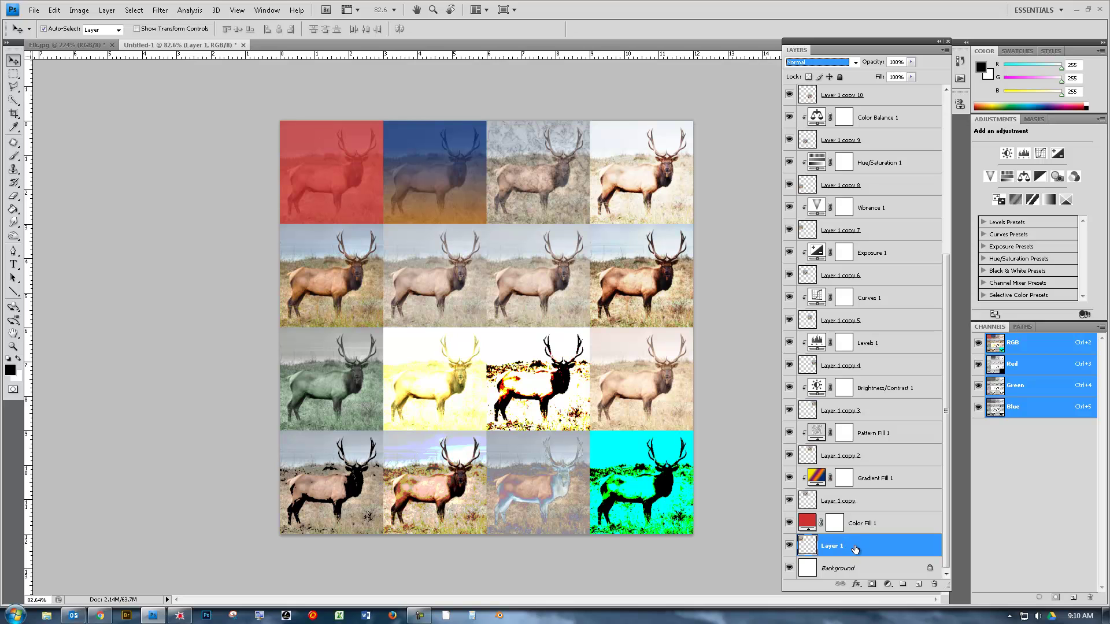
left_click(871, 504)
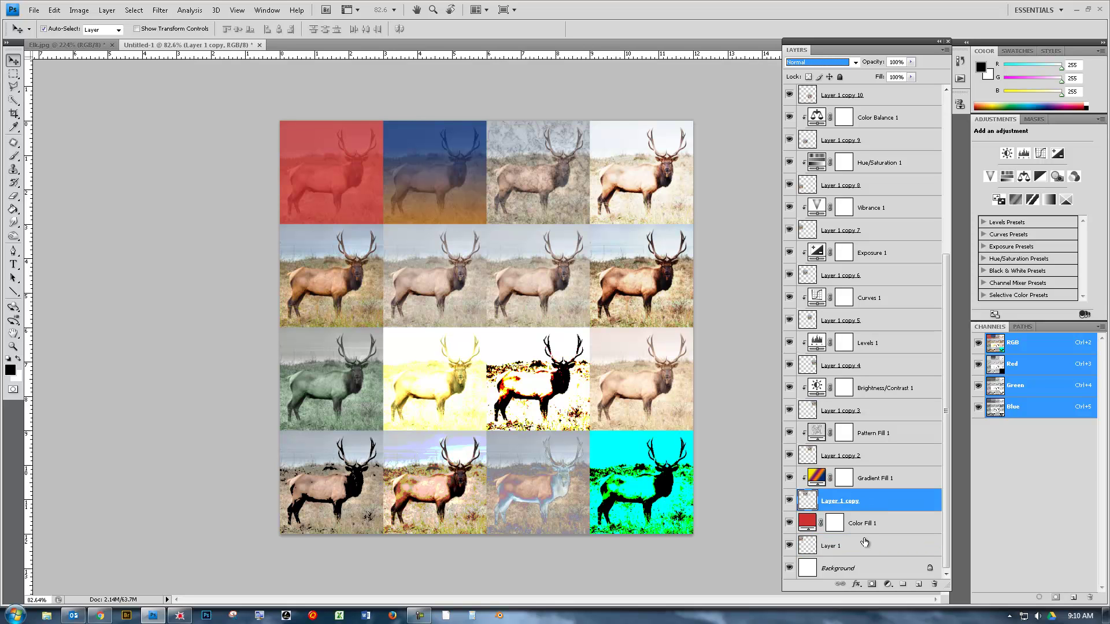
- Apply the Ocean Ripple filter to Layer 1 with a ripple size of 5 and a ripple magnitude of 11
left_click(844, 547)
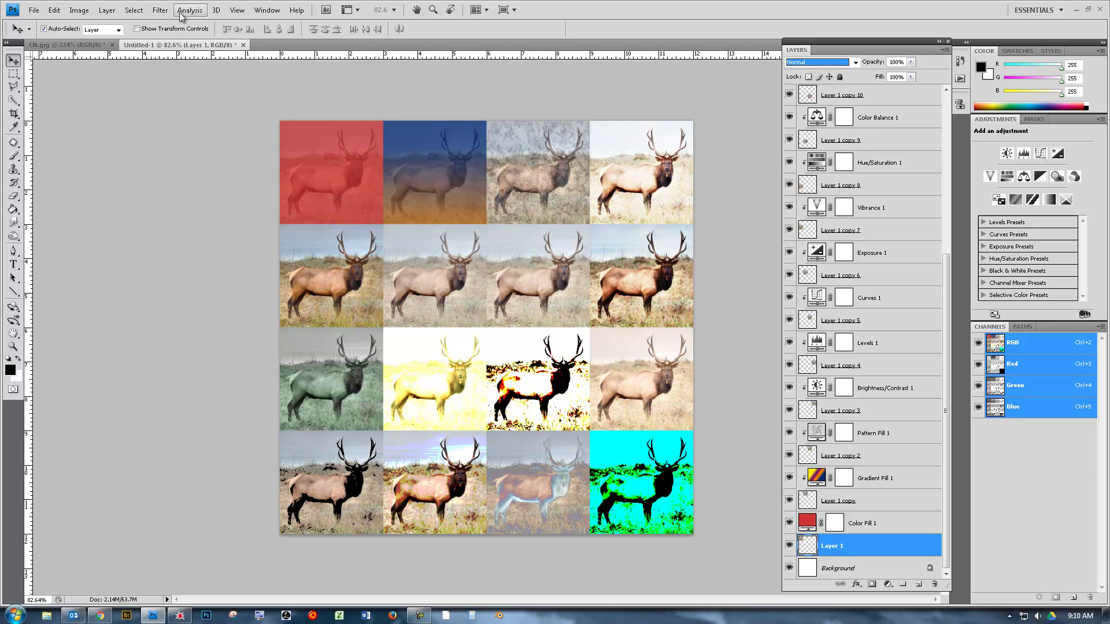
left_click(160, 10)
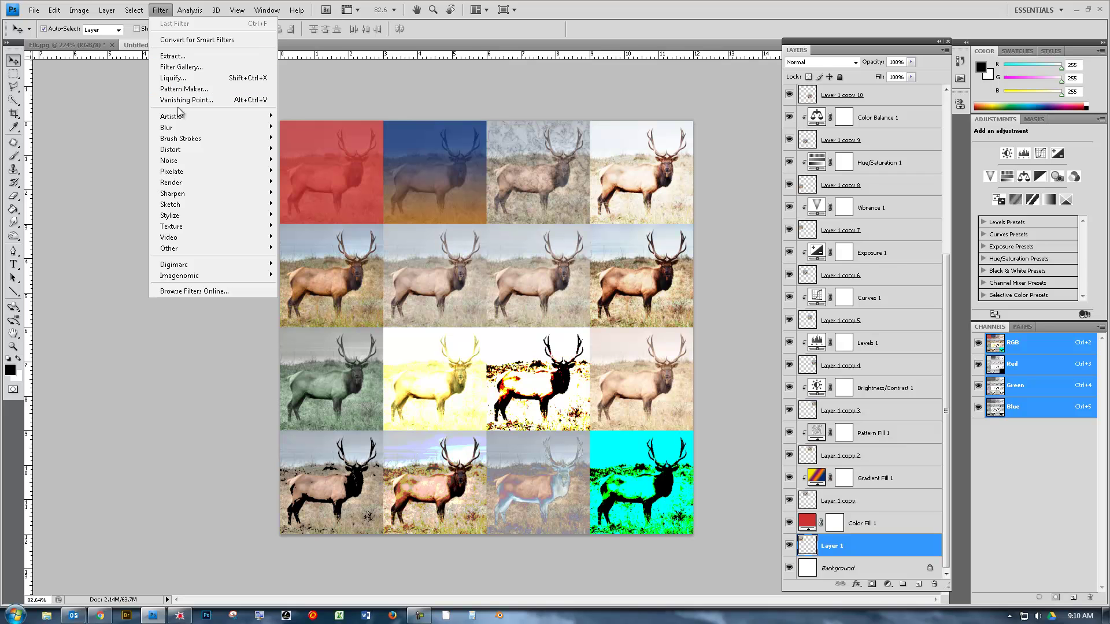
mouse_move(185, 151)
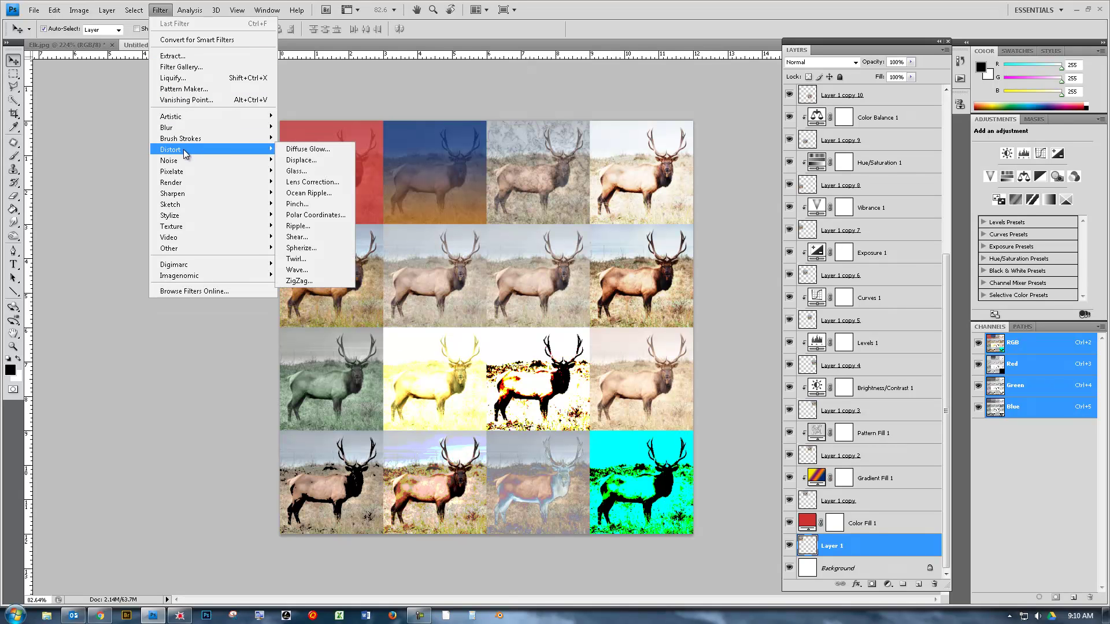
left_click(308, 195)
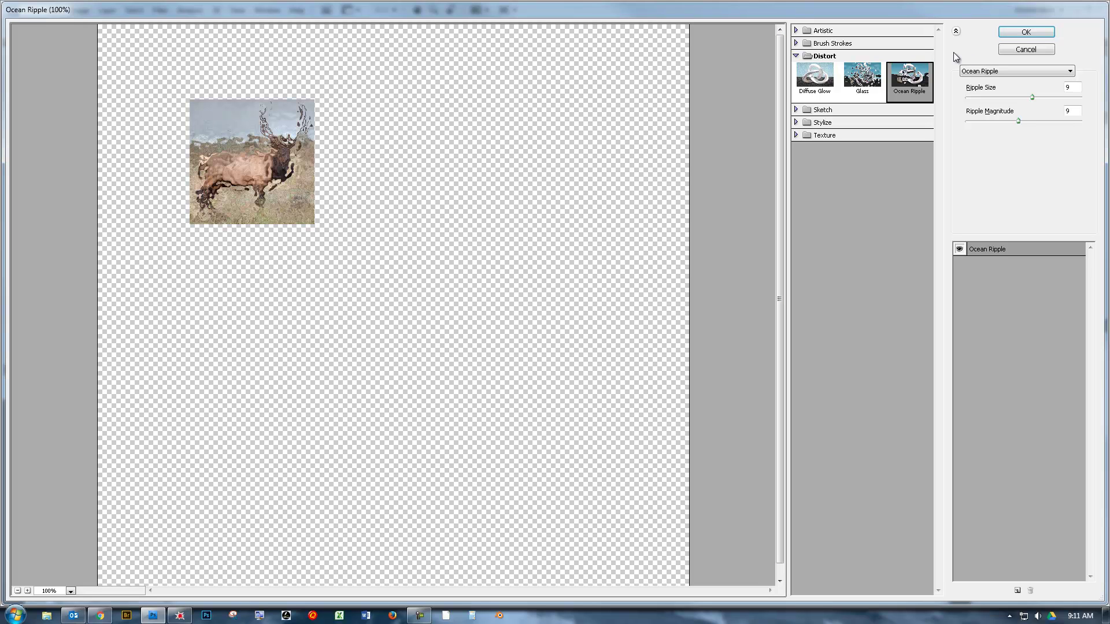
mouse_move(1032, 99)
left_mouse_down()
mouse_move(1000, 99)
mouse_move(1045, 118)
mouse_move(1028, 118)
left_mouse_up()
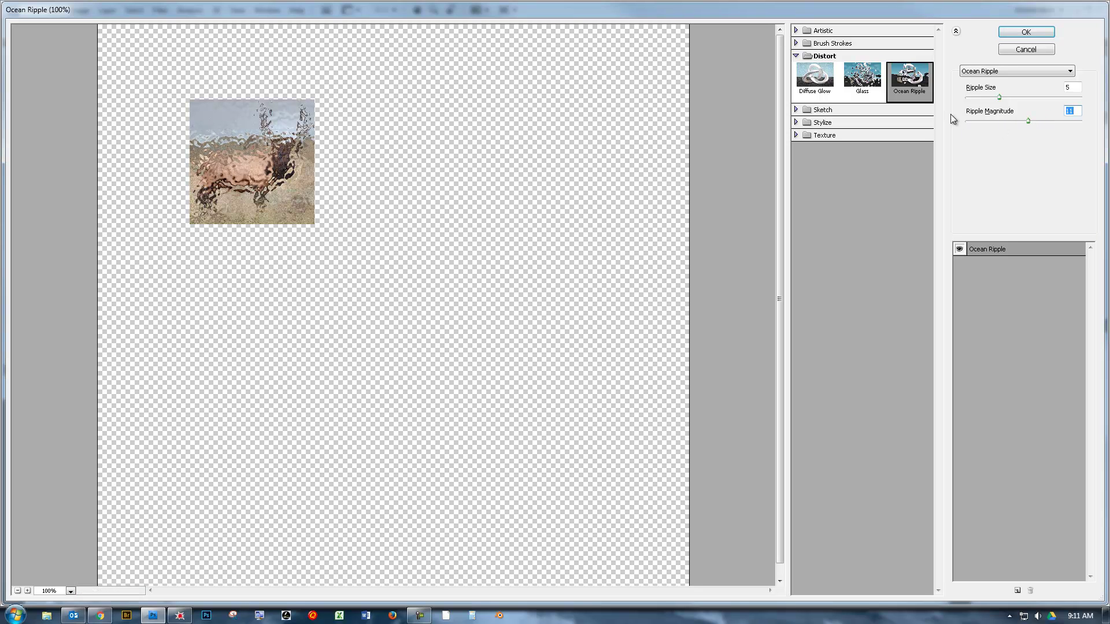
left_click(1021, 33)
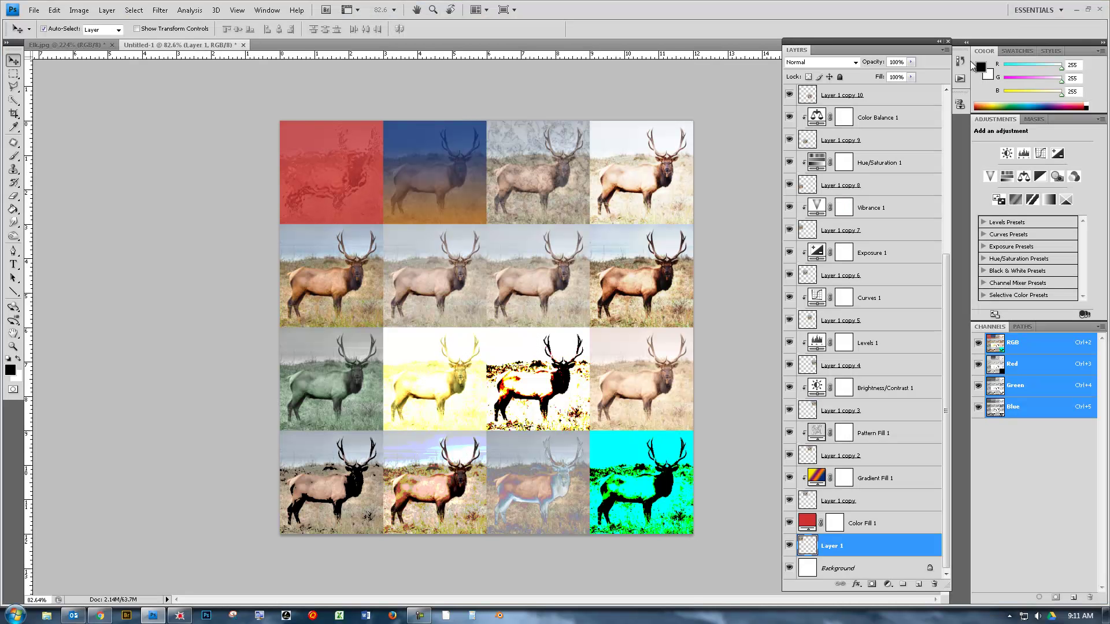
- Apply the Find Edges filter to the elk photo on Layer 1 copy
left_click(888, 501)
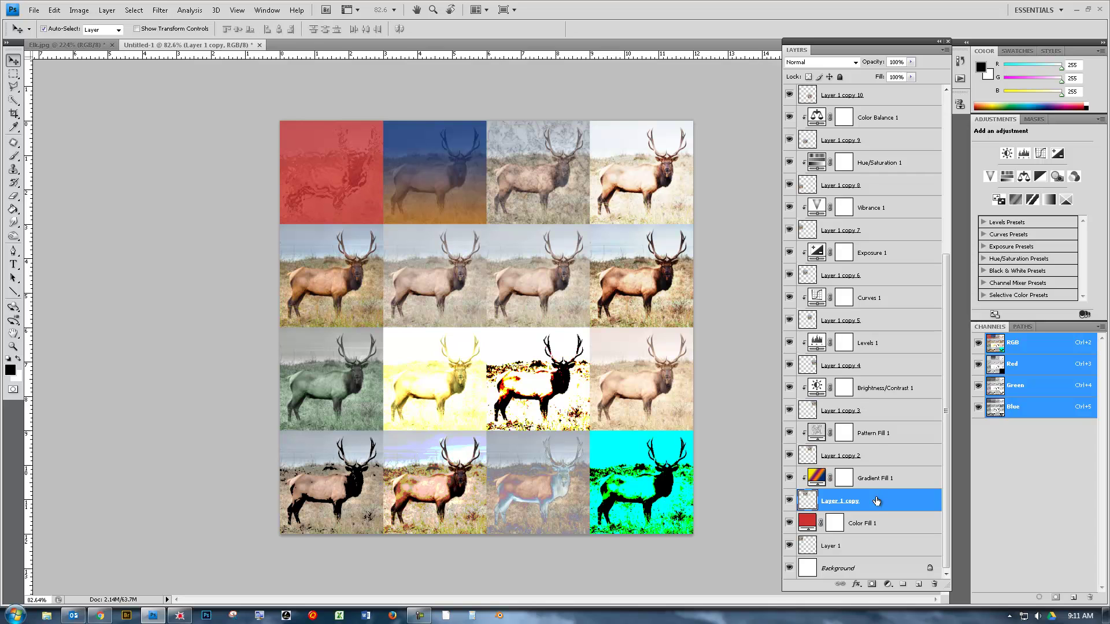
left_click(159, 10)
mouse_move(133, 10)
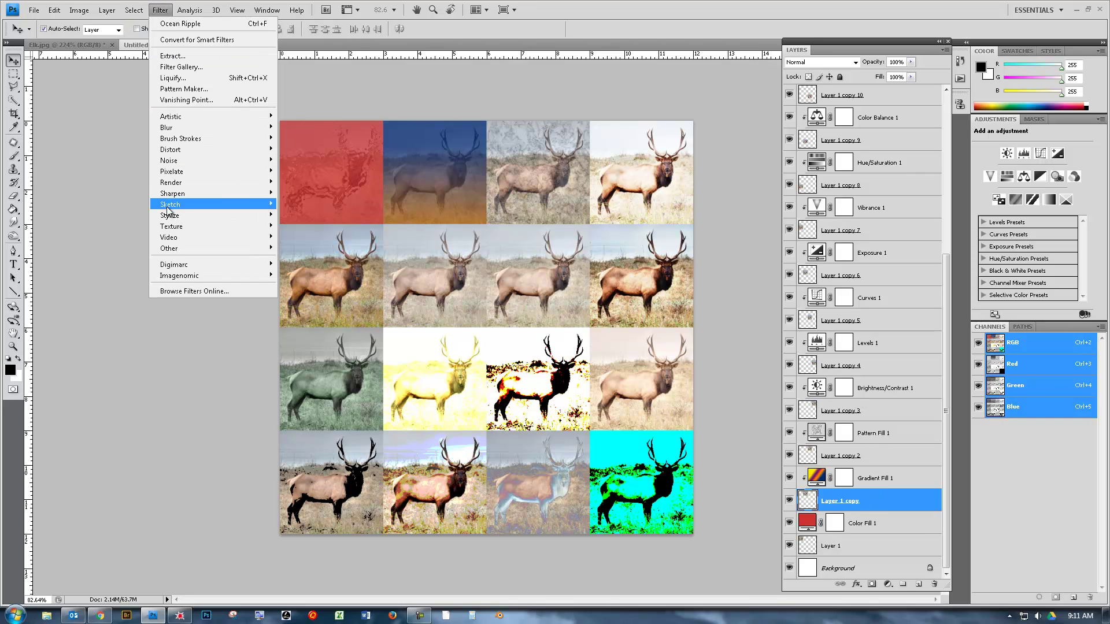
mouse_move(174, 215)
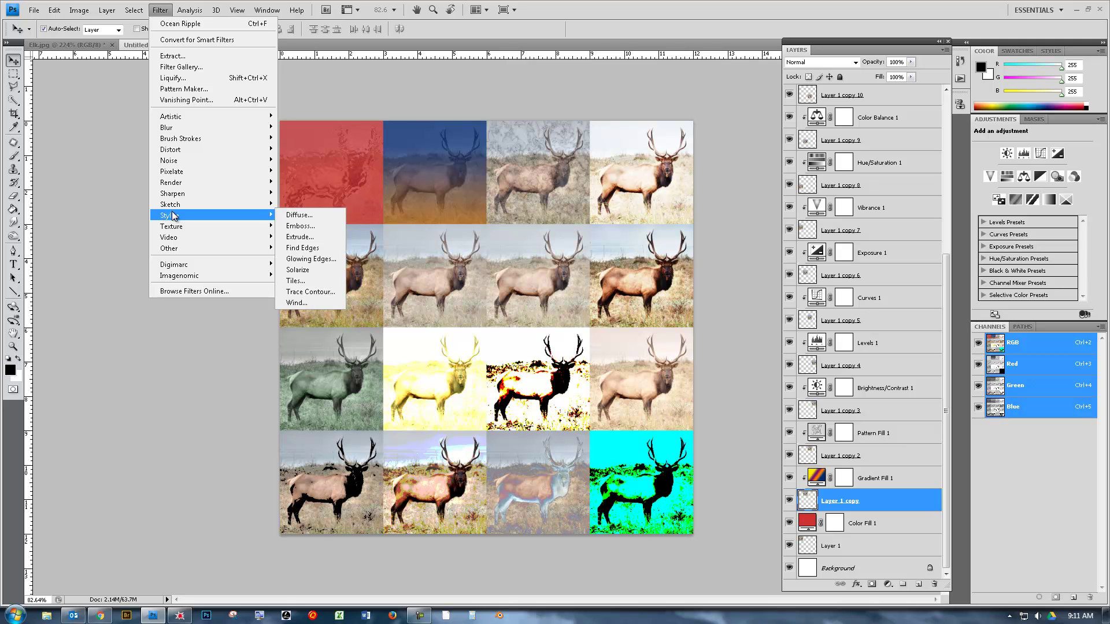
left_click(309, 251)
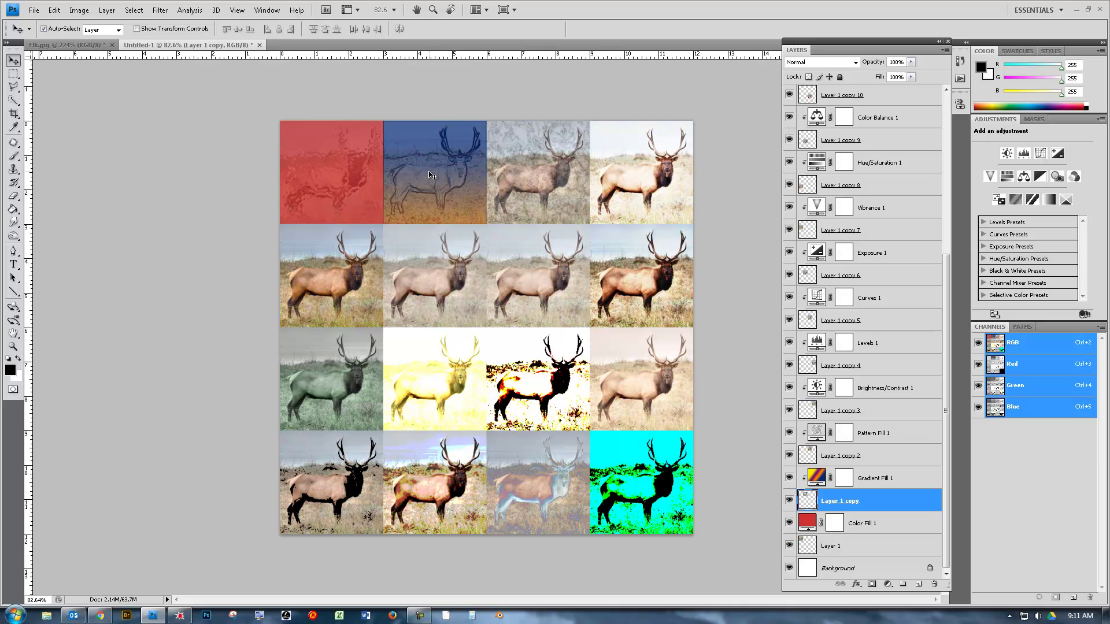
- Apply a Gaussian Blur with an increased radius to the elk photo on Layer 1 copy 2
left_click(880, 462)
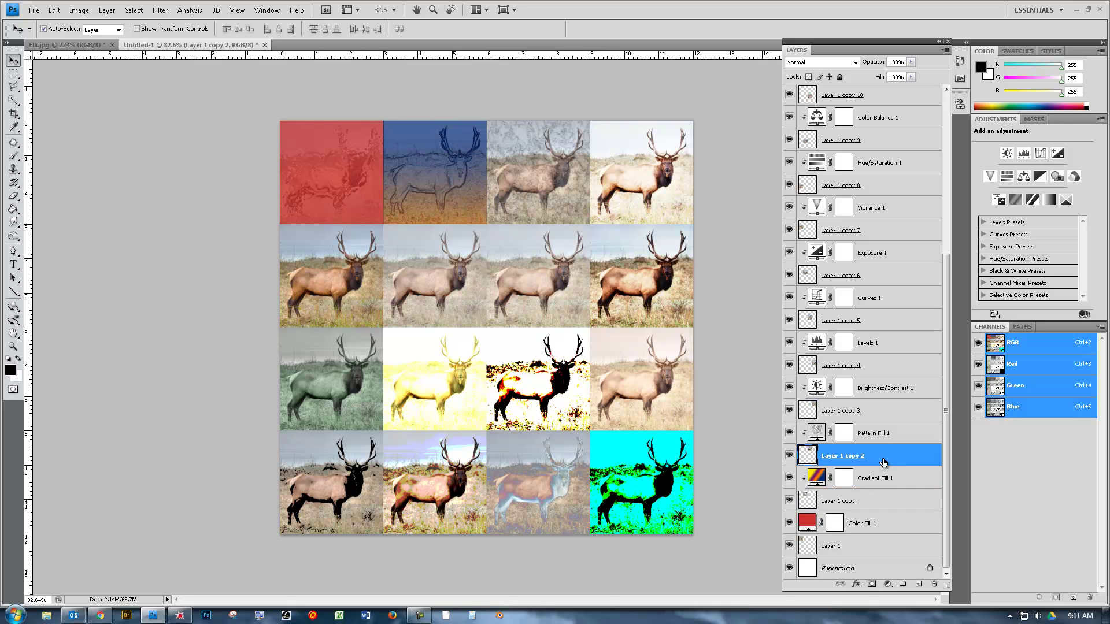
left_click(163, 11)
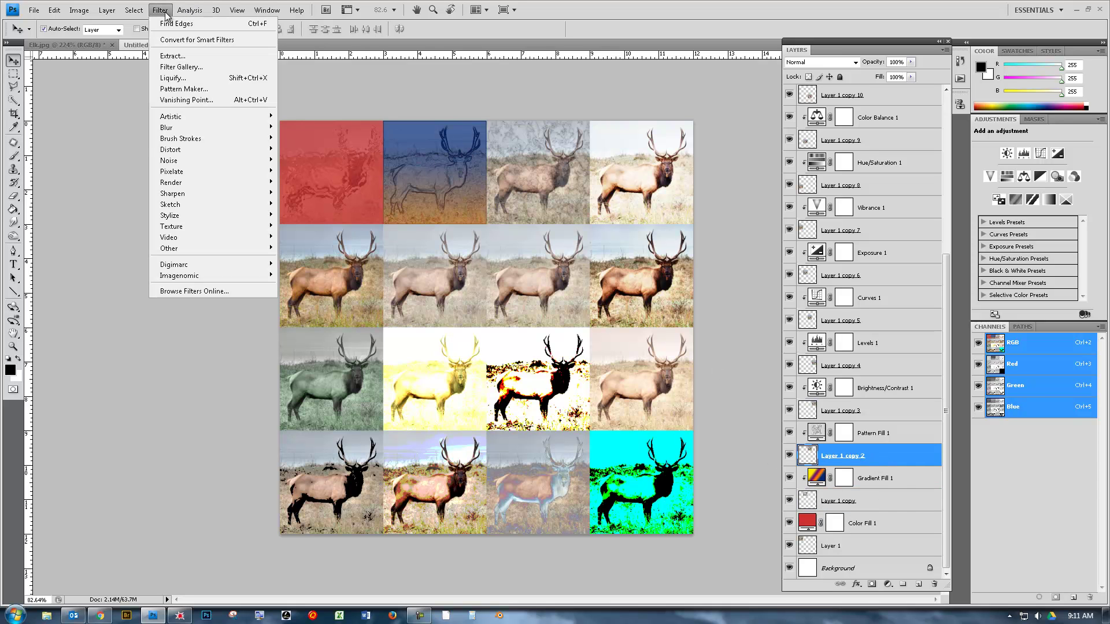
mouse_move(203, 127)
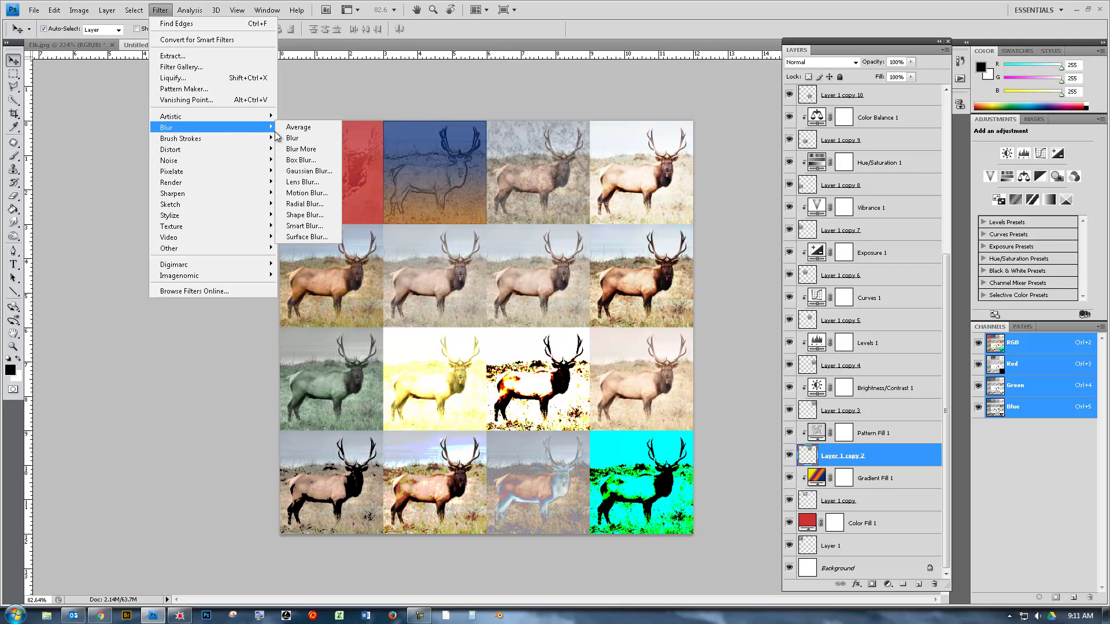
left_click(306, 171)
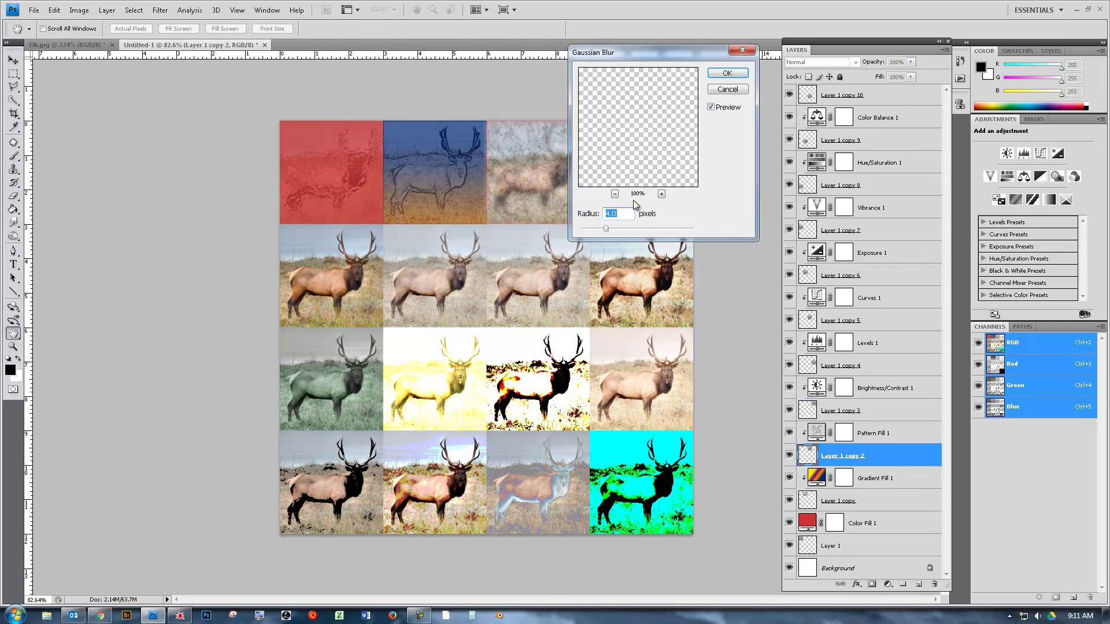
left_click_drag(606, 228, 621, 228)
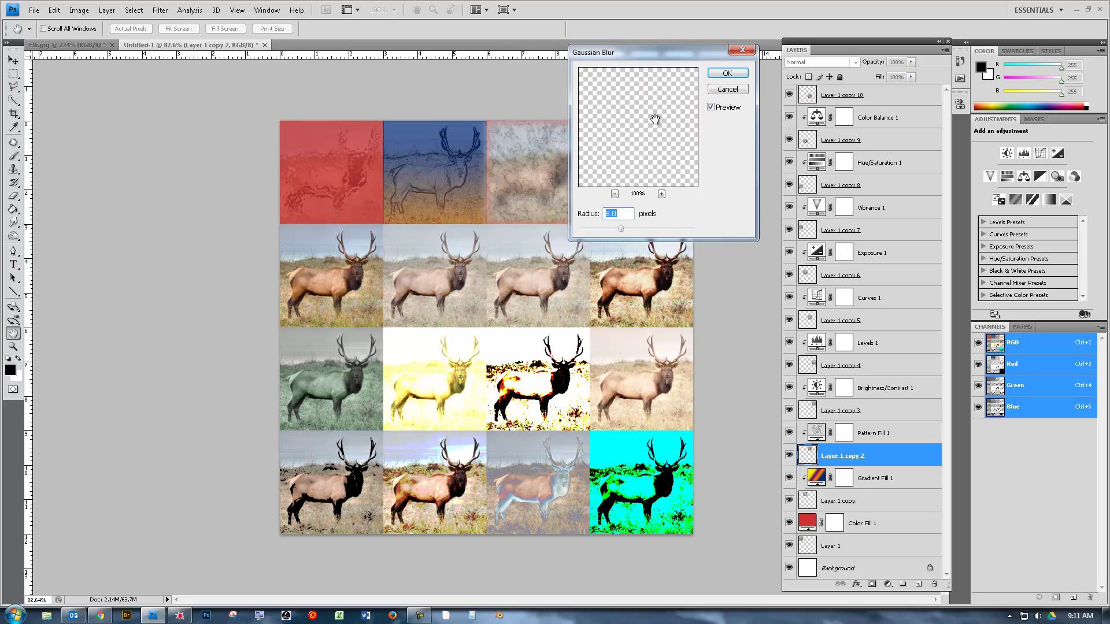
key("Return")
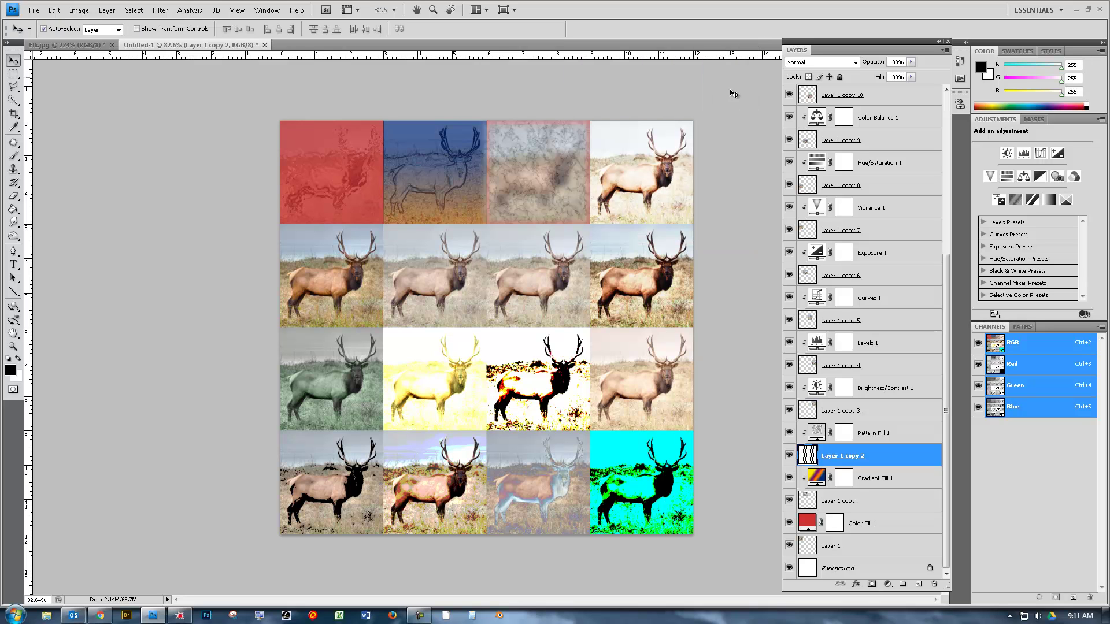
- Apply the Chalk & Charcoal filter to Layer 1 copy 3 with charcoal area 6, chalk area 6 and stroke pressure 1
left_click(893, 416)
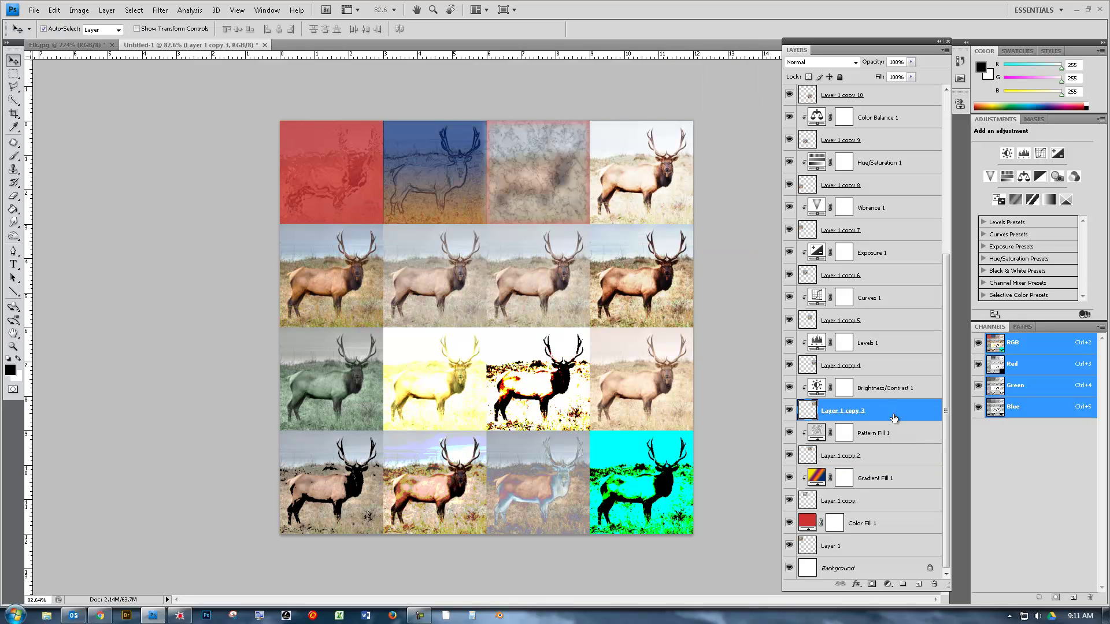
left_click(158, 9)
mouse_move(149, 15)
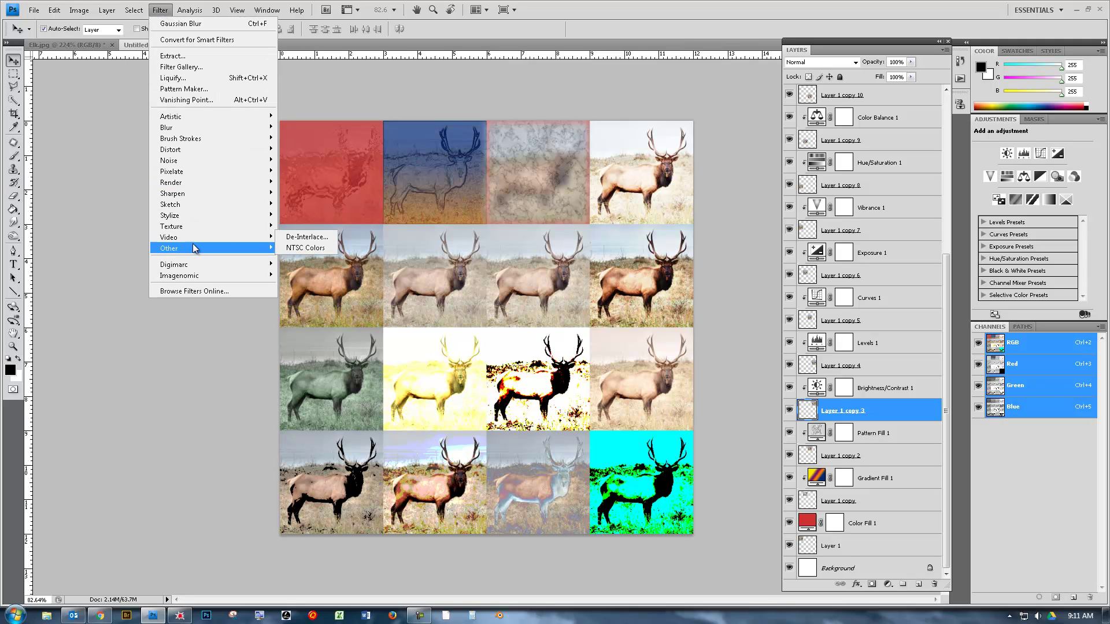
mouse_move(193, 252)
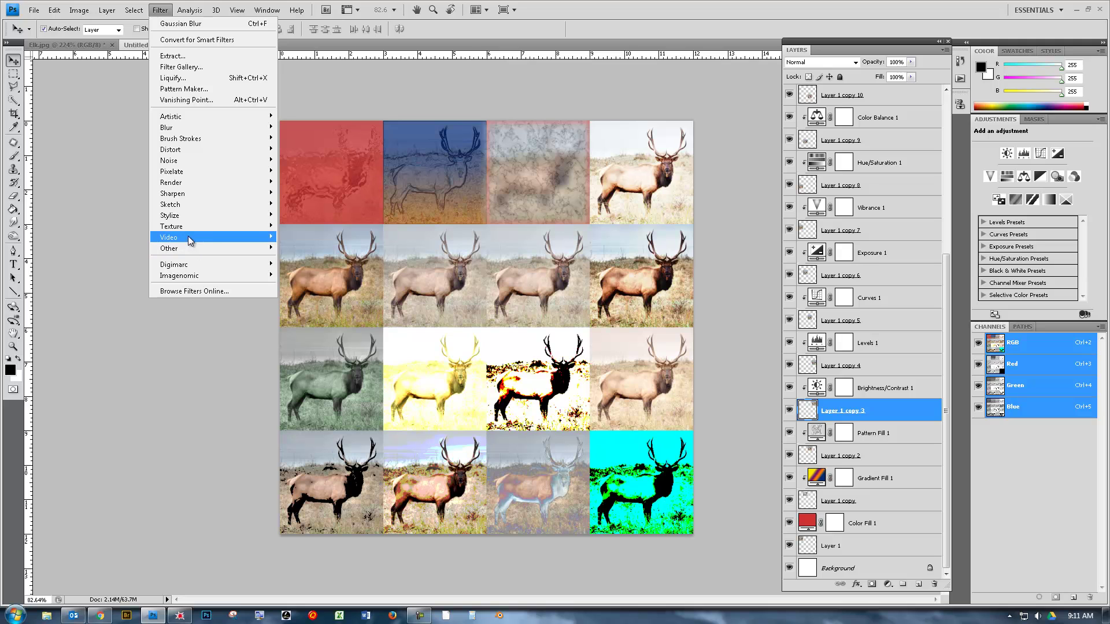
mouse_move(186, 217)
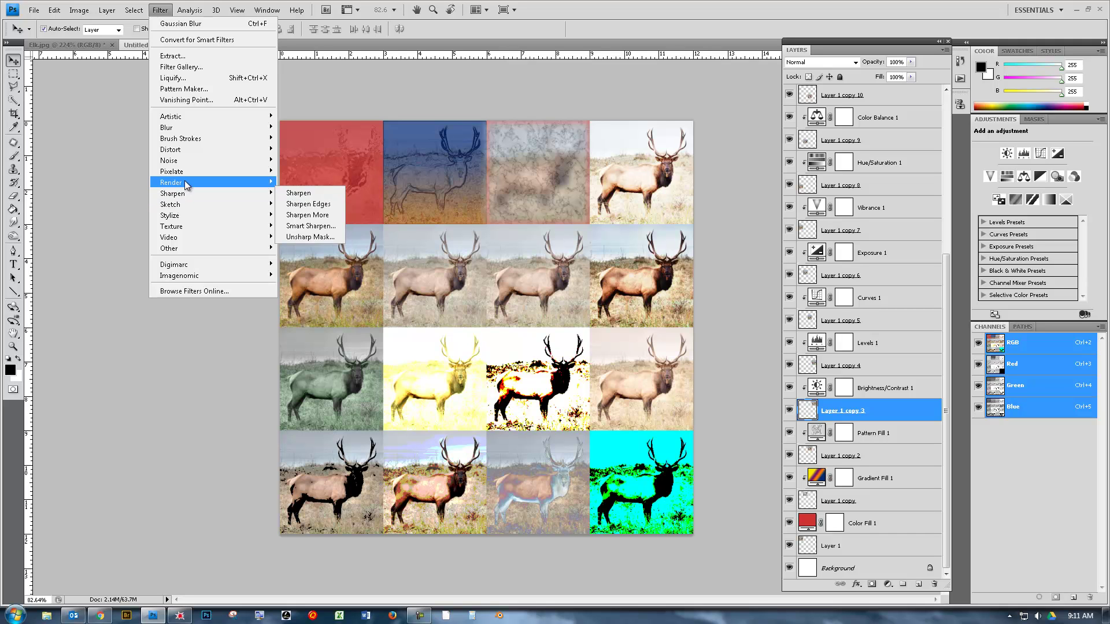
mouse_move(185, 182)
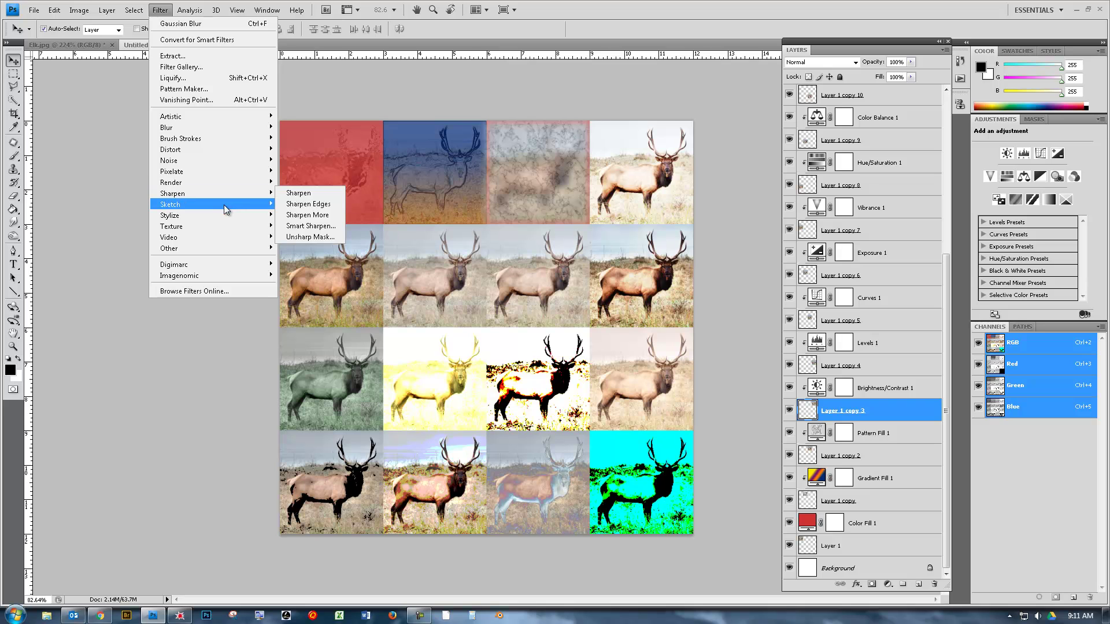
mouse_move(229, 205)
left_click(321, 216)
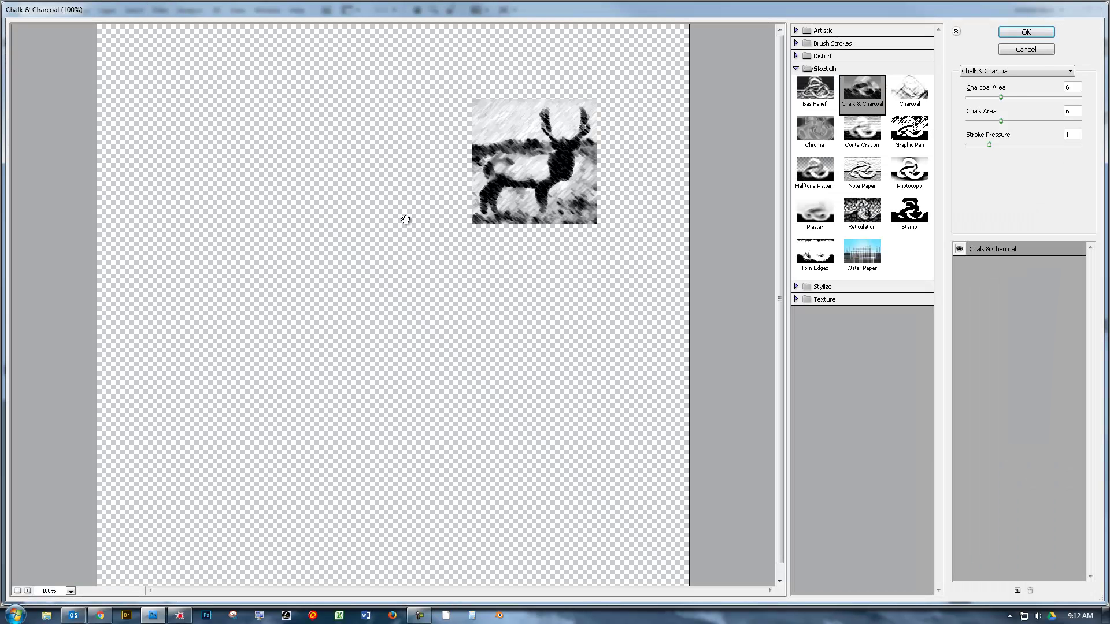
left_click(1036, 32)
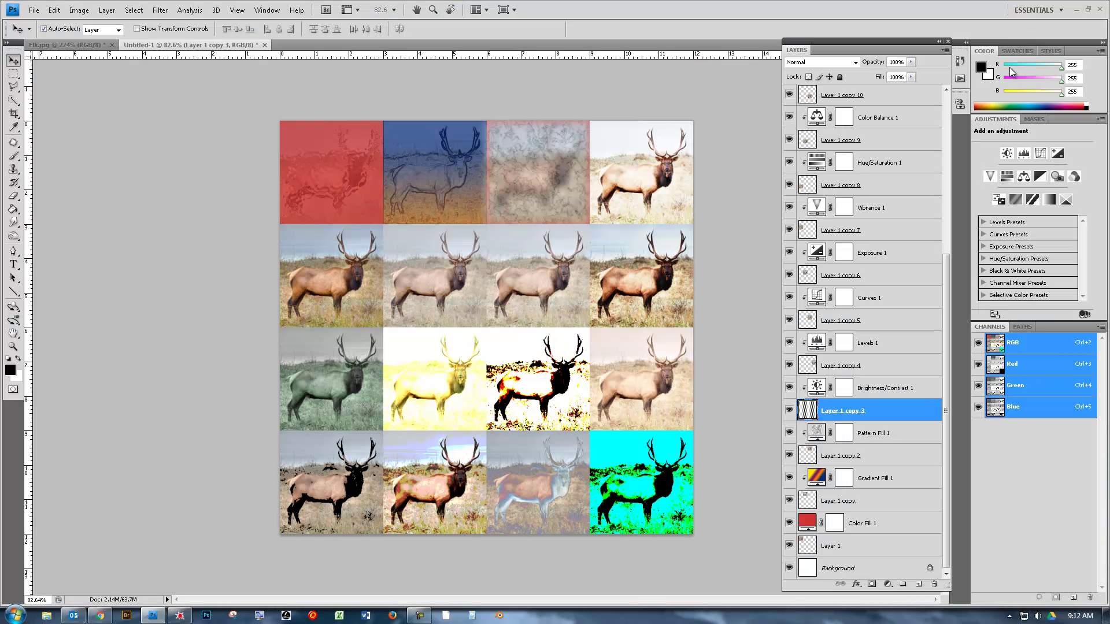
left_click(870, 363)
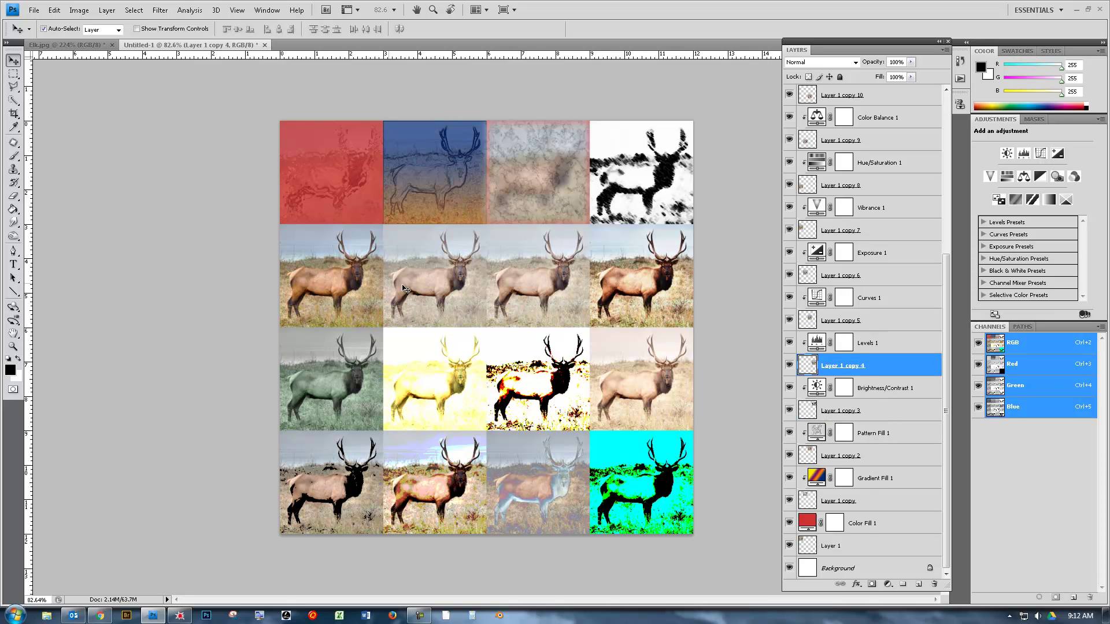
left_click(160, 10)
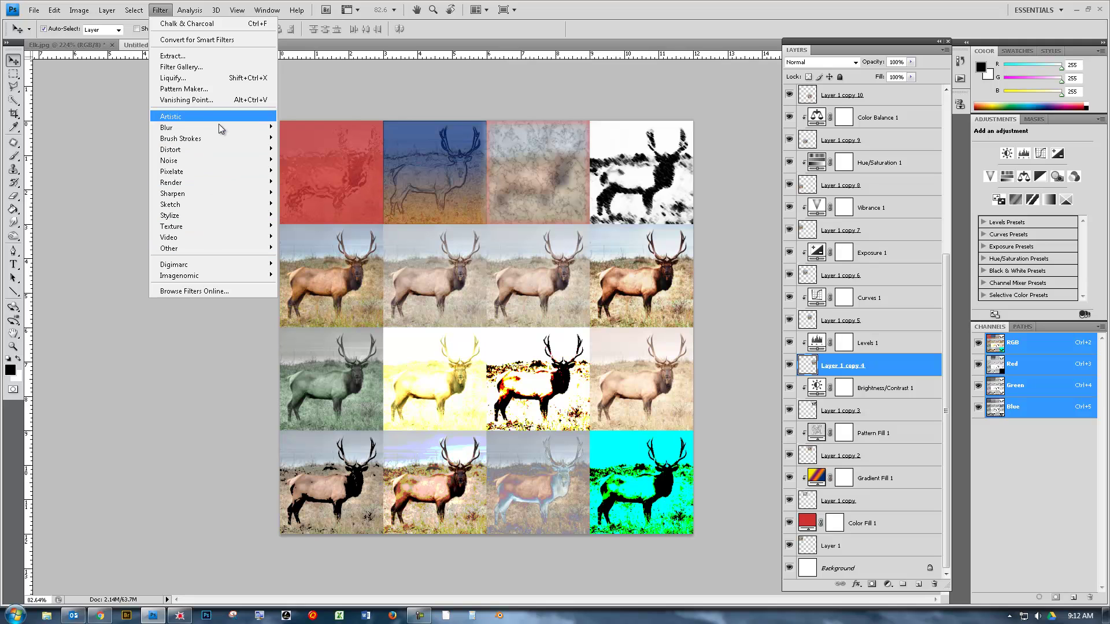
mouse_move(219, 118)
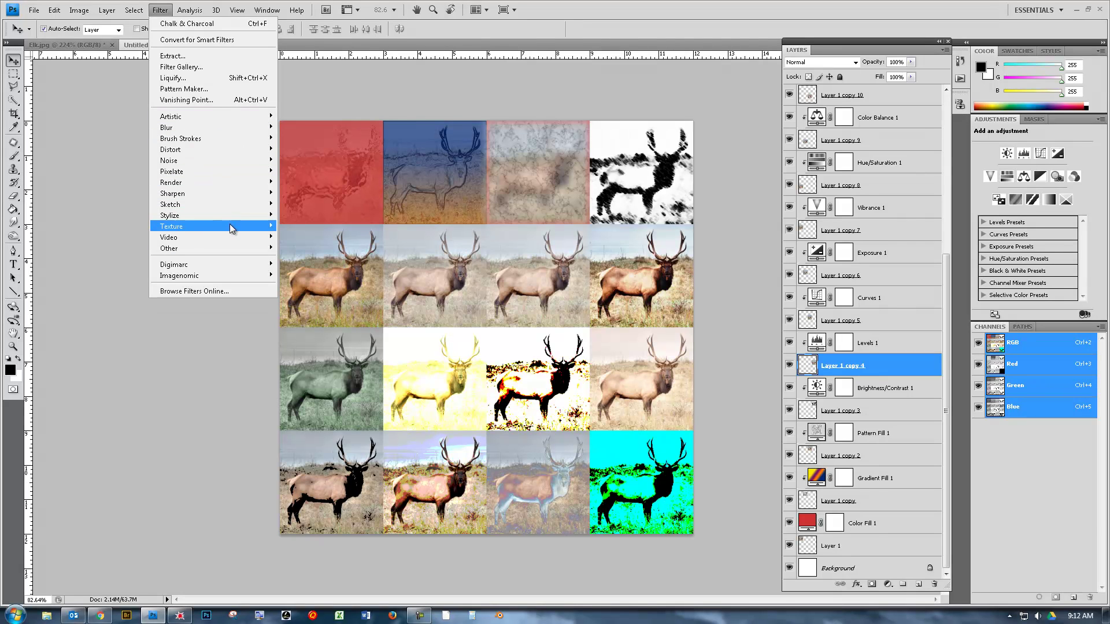
mouse_move(230, 225)
mouse_move(245, 182)
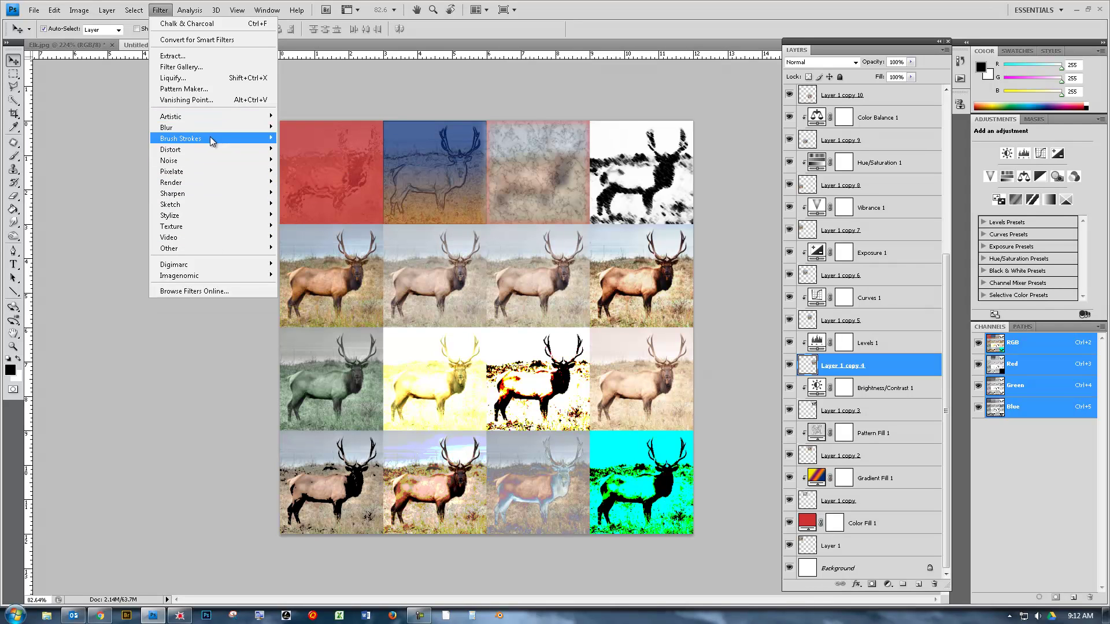
mouse_move(239, 203)
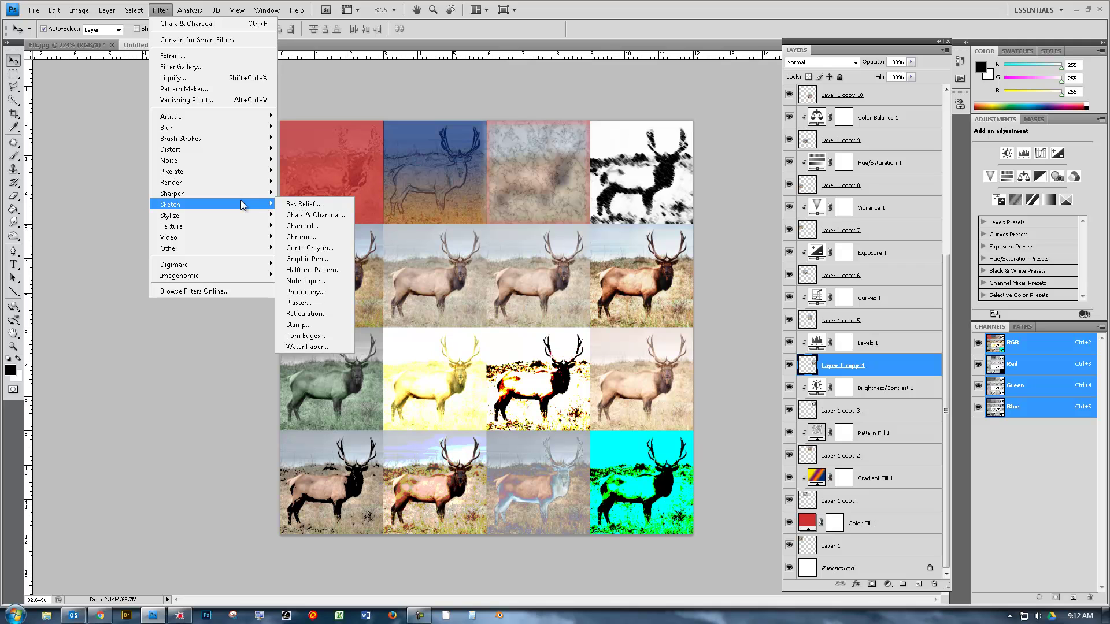
left_click(368, 77)
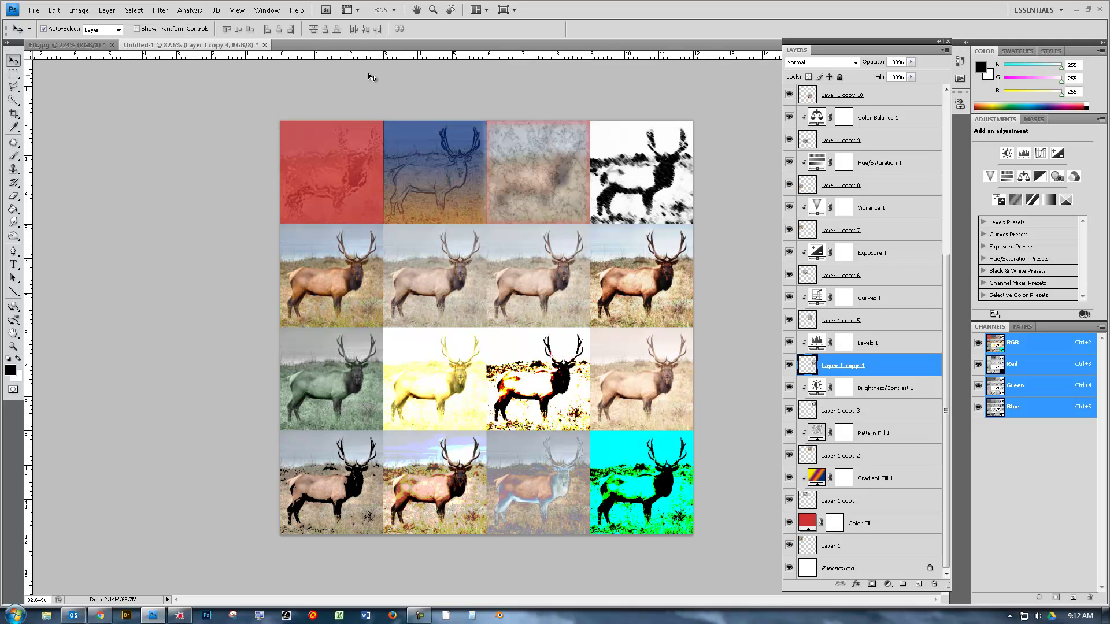
- Save the layered document as a Photoshop file named adjustment layers in the owner's personal folder, replacing the existing file
left_click(34, 10)
left_click(60, 156)
left_click(237, 28)
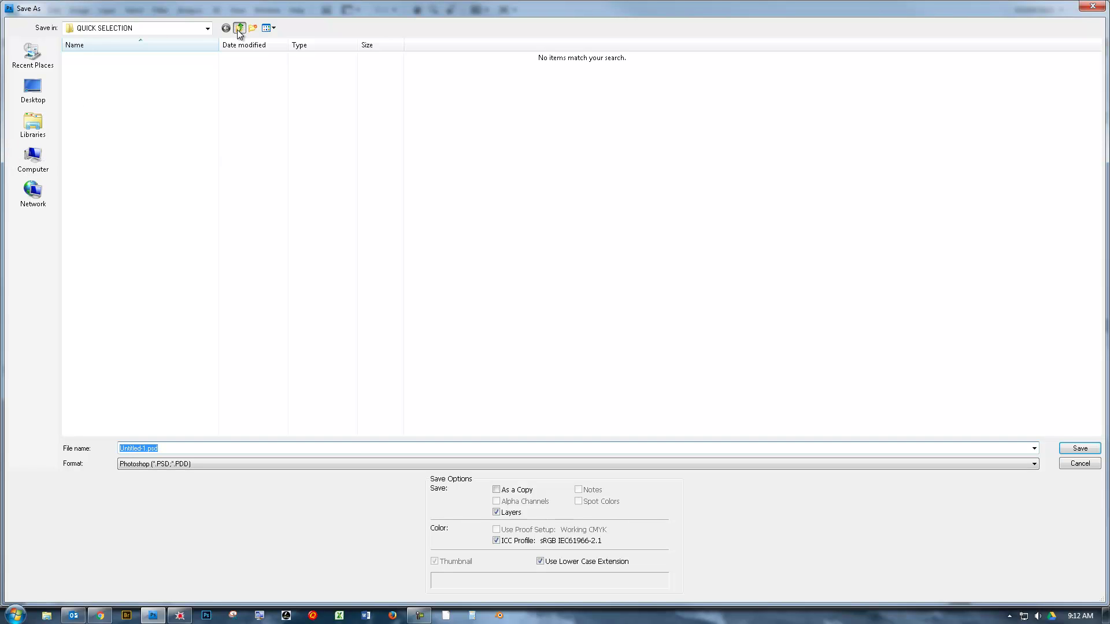
type("adjustment layers")
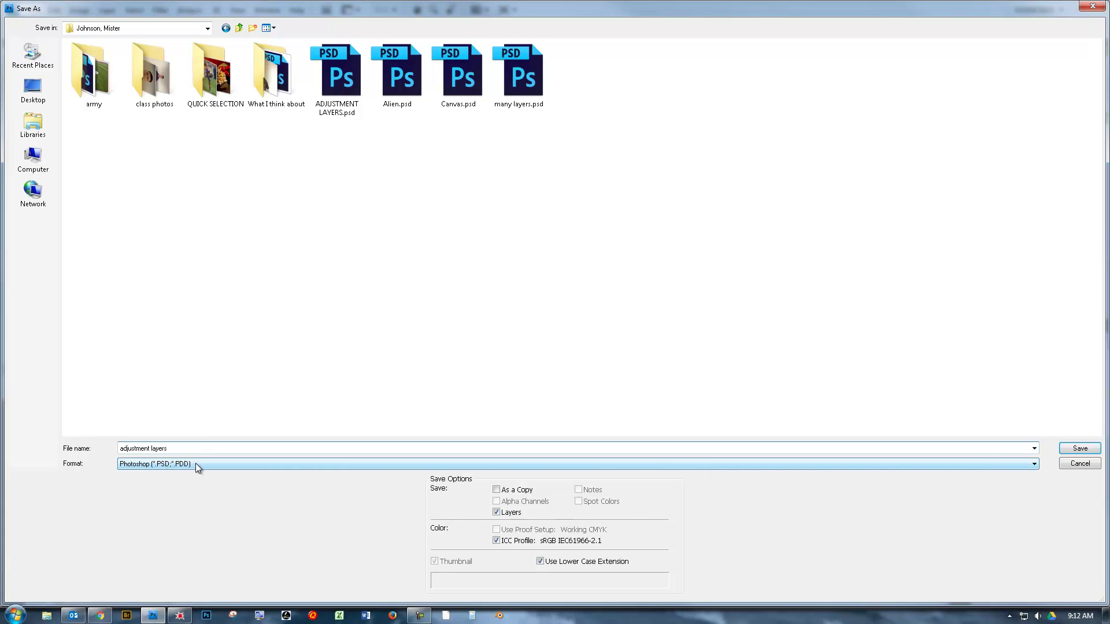
left_click(1079, 449)
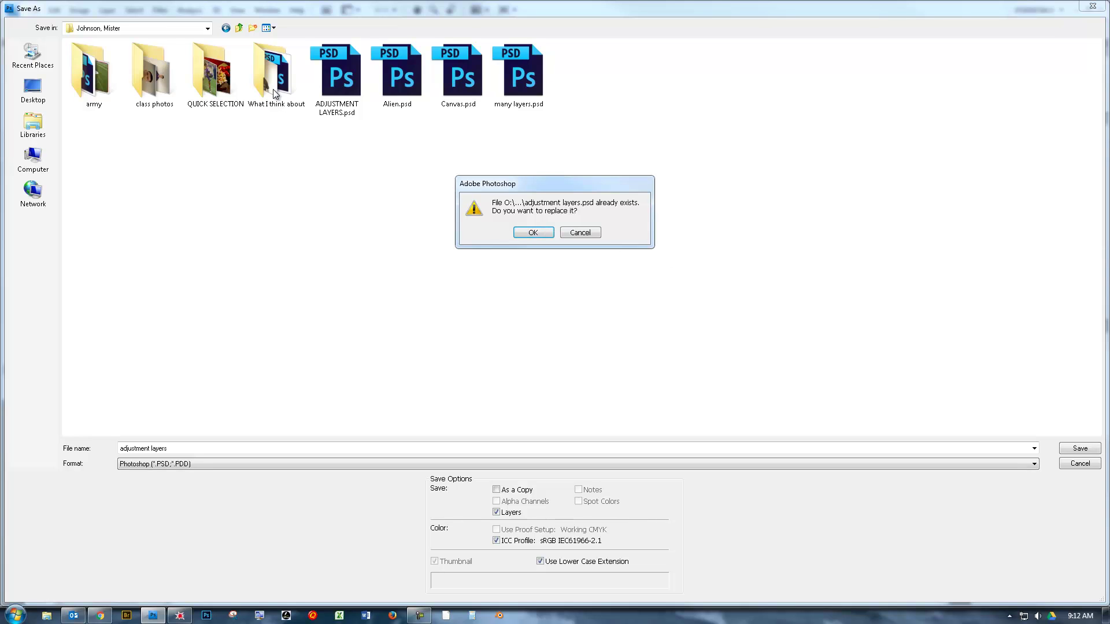
left_click(531, 232)
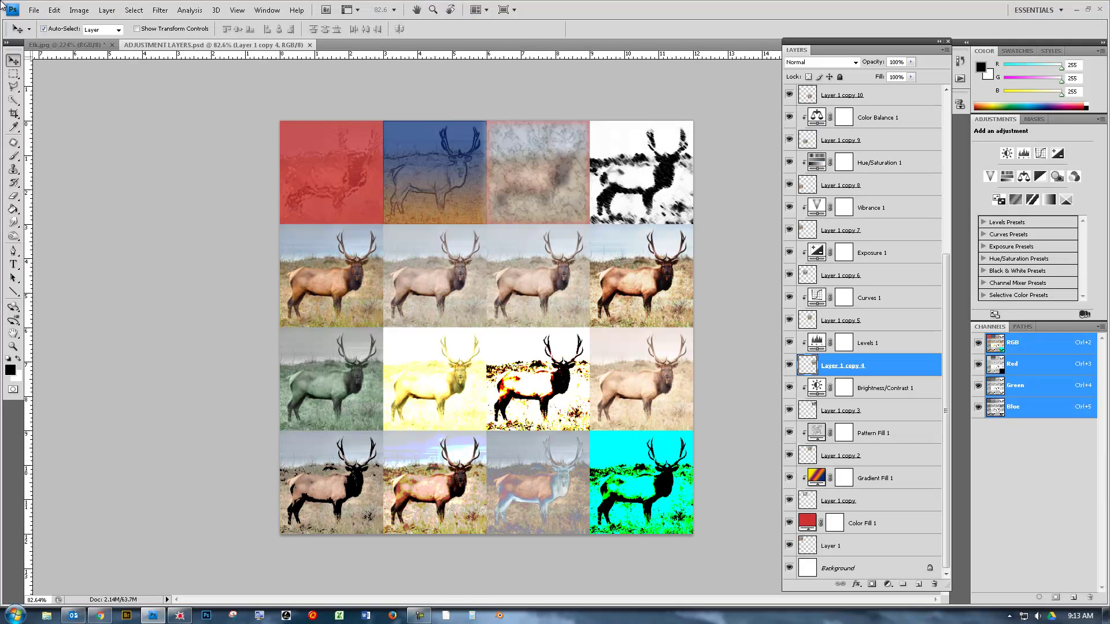
- Start saving a copy of the document and choose the adjustment layers folder inside THE GRADING FOLDER of PERIOD 6
left_click(34, 10)
left_click(63, 170)
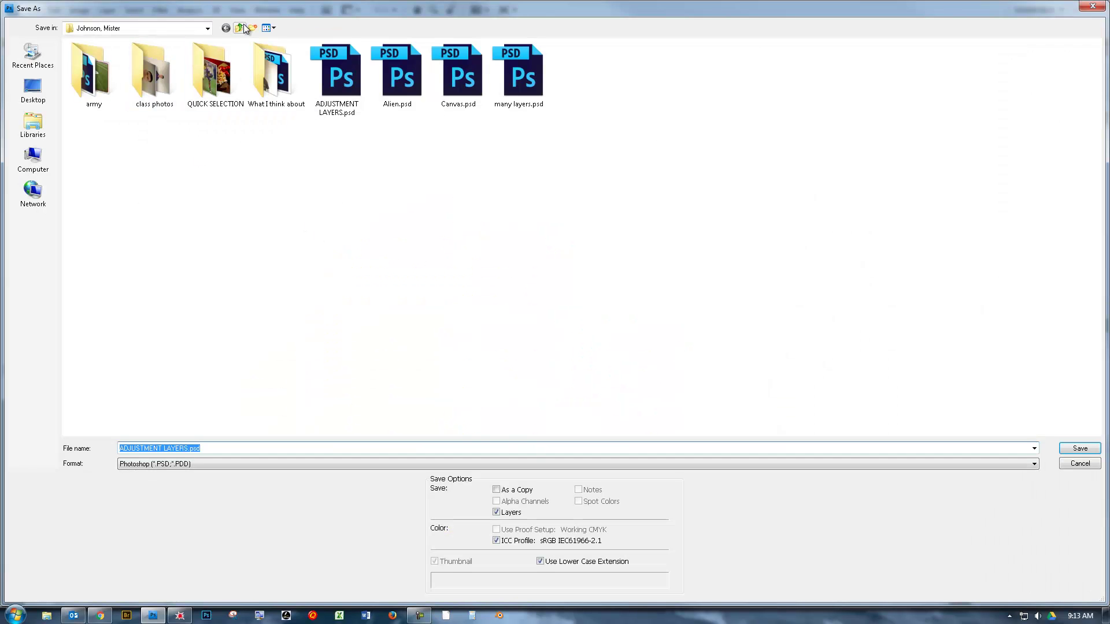
left_click(242, 28)
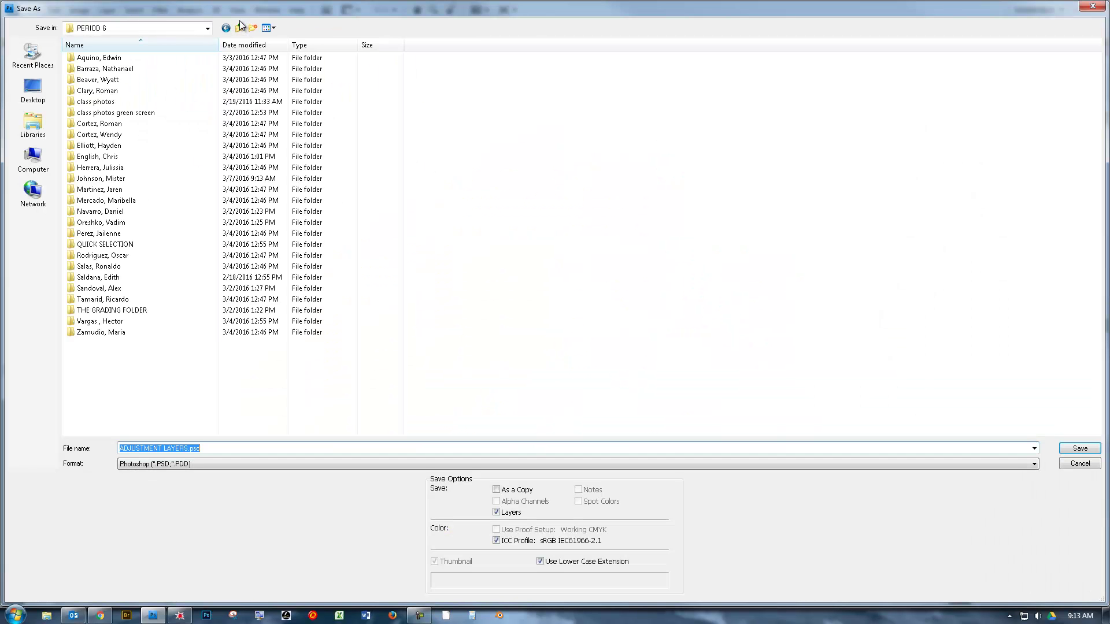
double_click(129, 310)
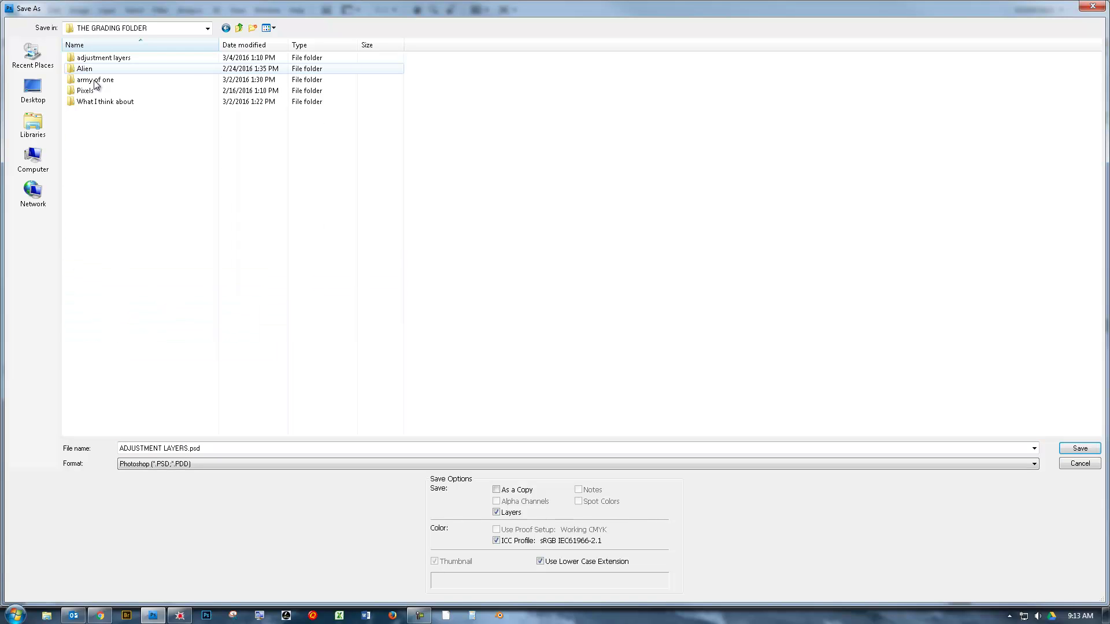
double_click(96, 58)
- Name the copy with the owner's full name and save it as a JPEG at quality 10
left_click(210, 448)
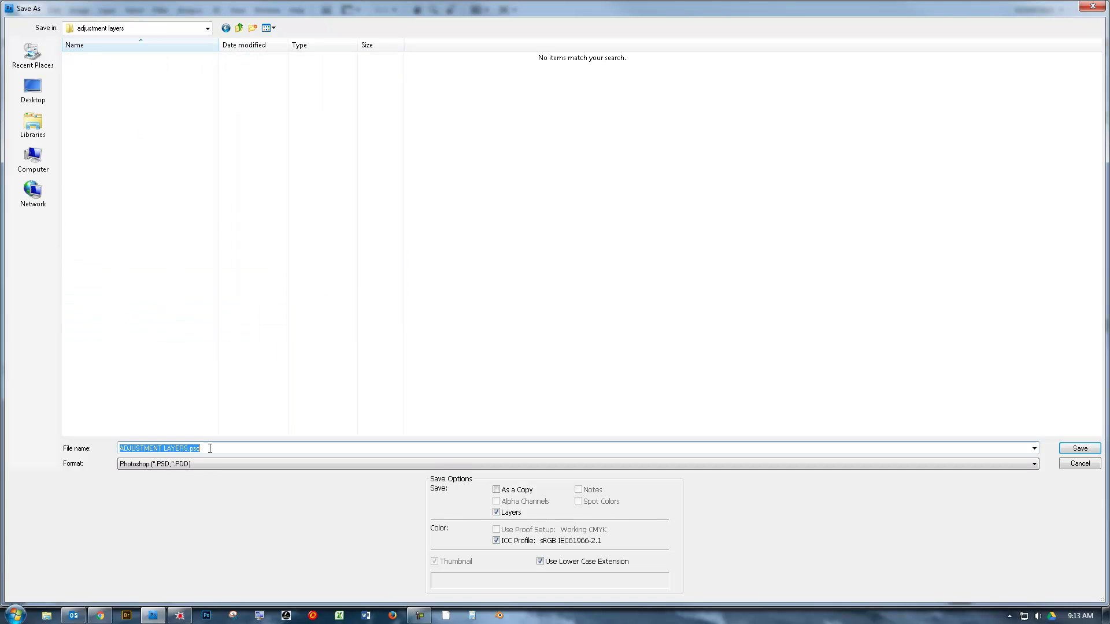
type("Johnson, Mister")
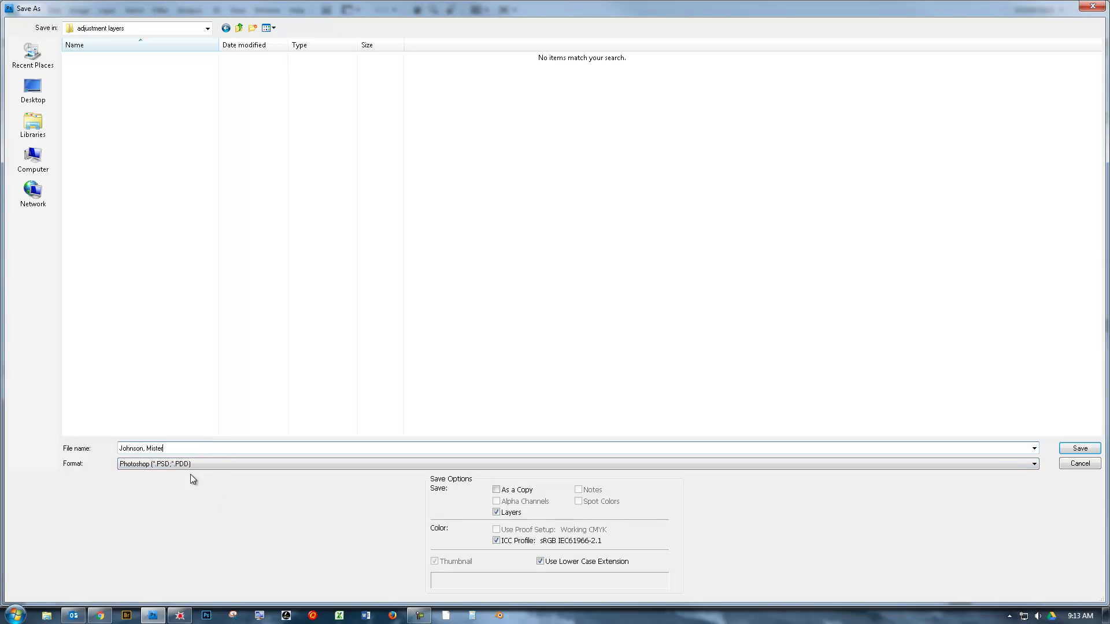
left_click(186, 466)
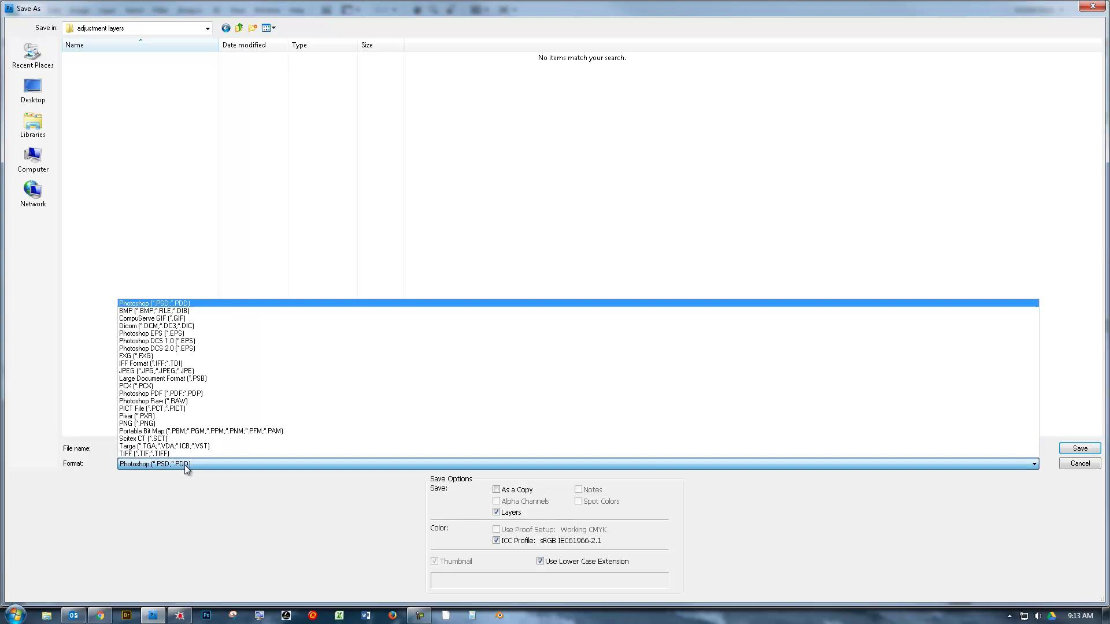
left_click(165, 372)
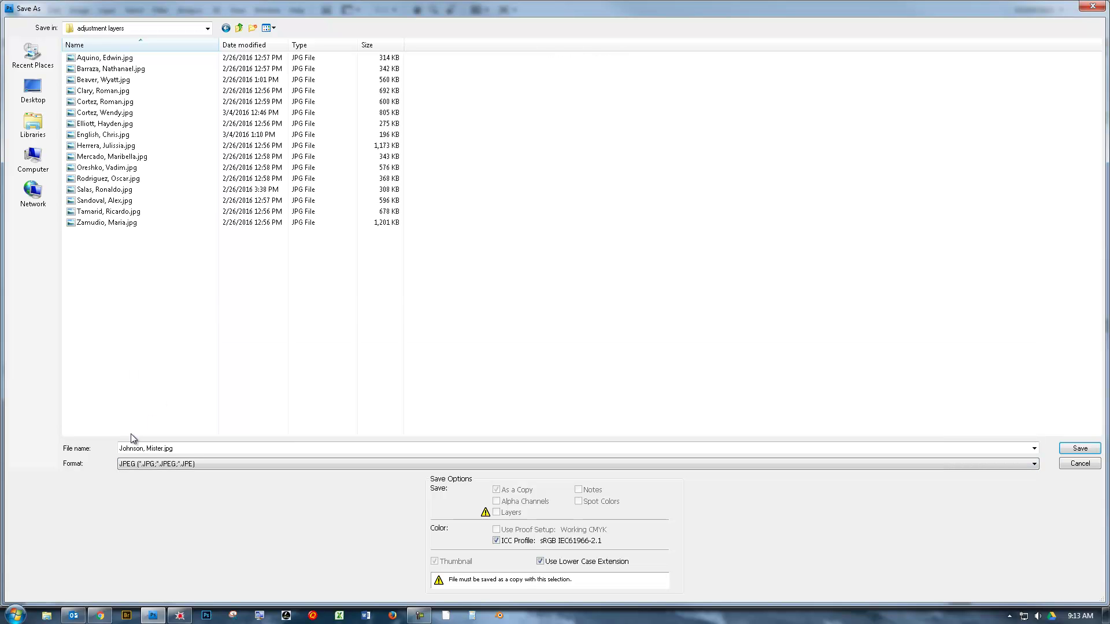
left_click(1079, 448)
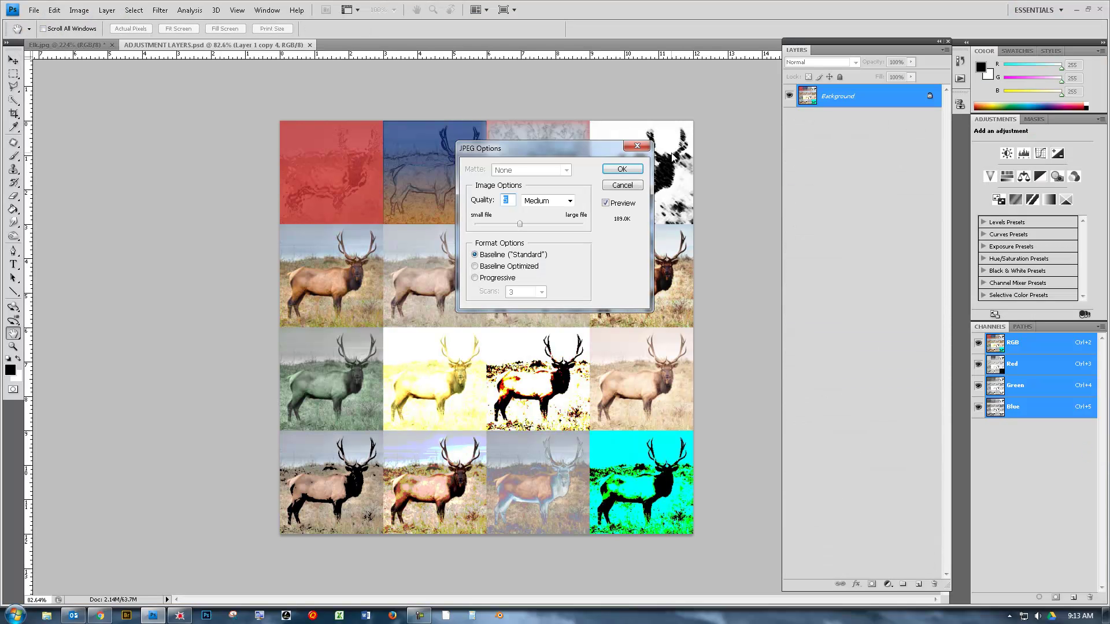
type("10")
key("Return")
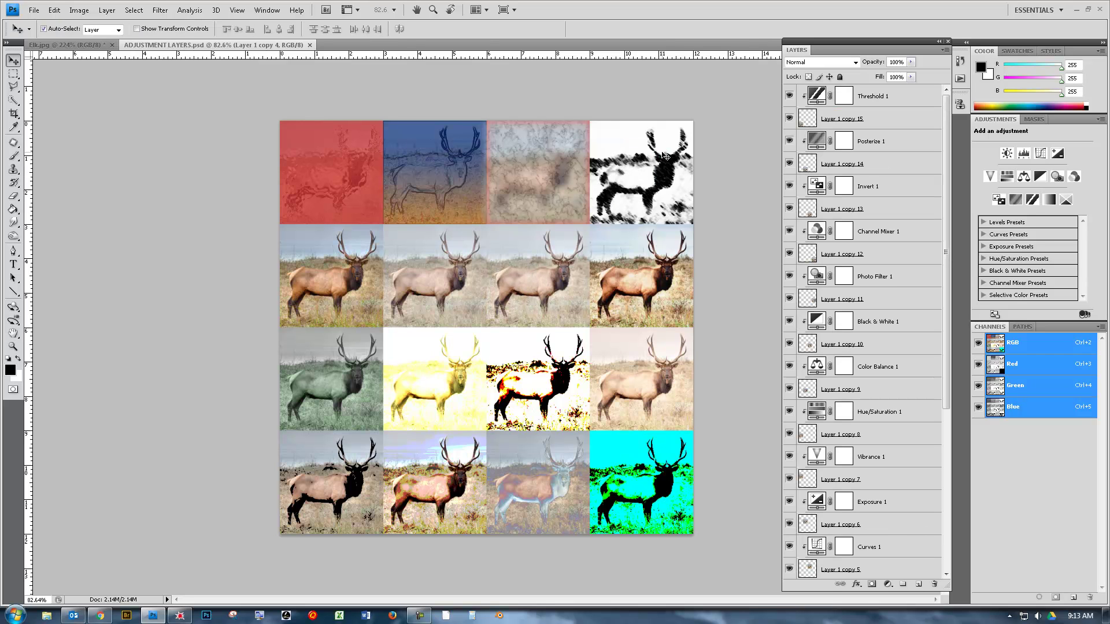
- Close the ADJUSTMENT LAYERS.psd document and the source photo Elk.jpg
left_click(310, 44)
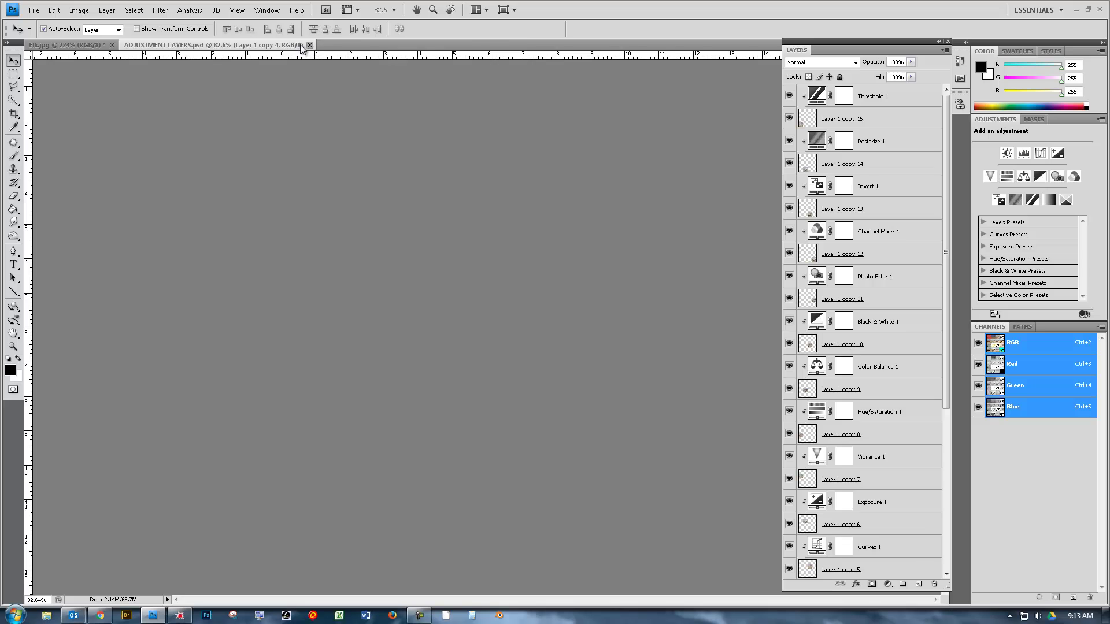
left_click(112, 45)
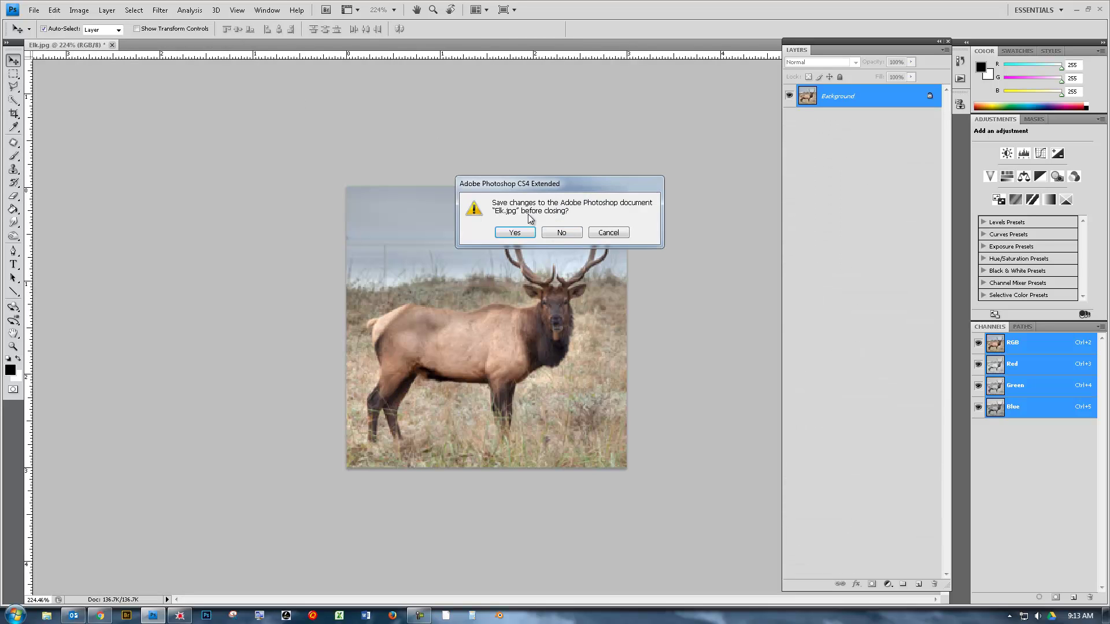